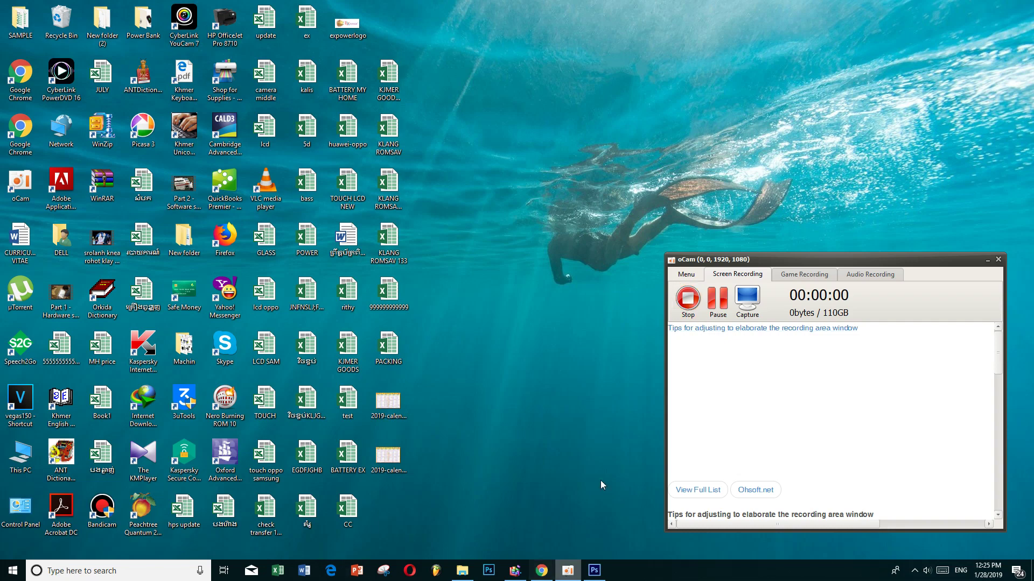
# Step: Bring Photoshop forward and start browsing the Open dialog for the exercise image
pyautogui.click(988, 262)
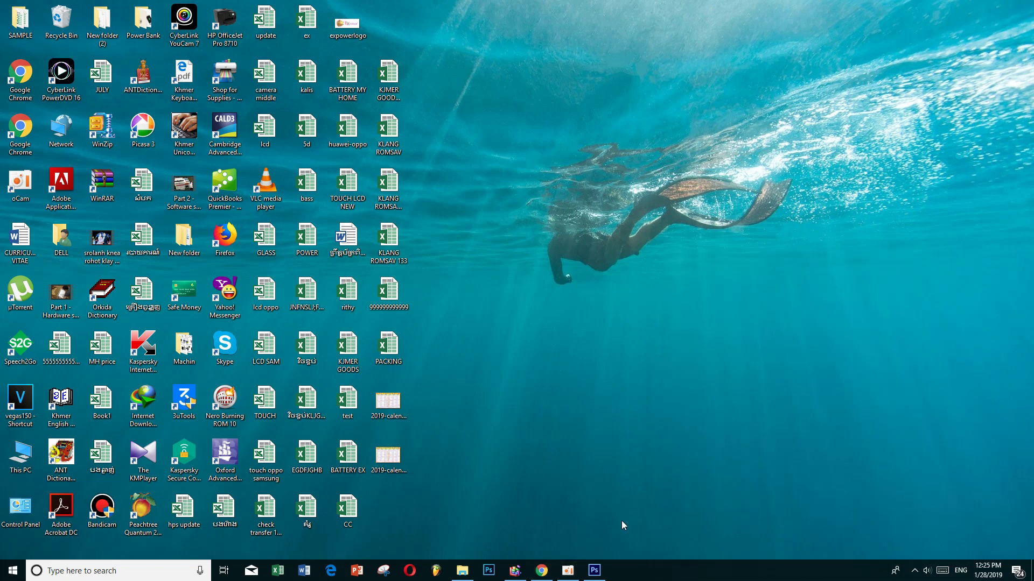
pyautogui.click(594, 571)
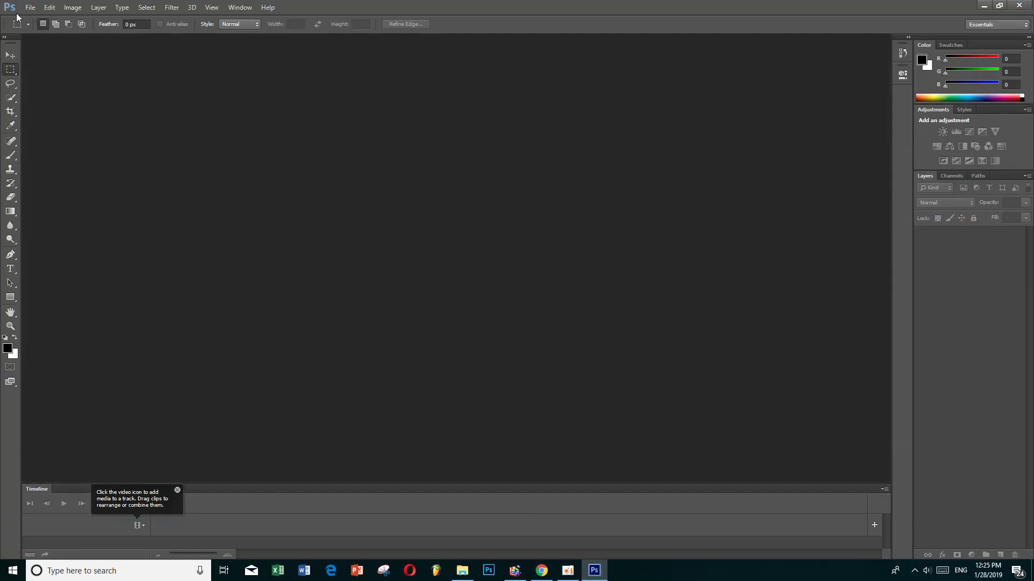
pyautogui.click(30, 7)
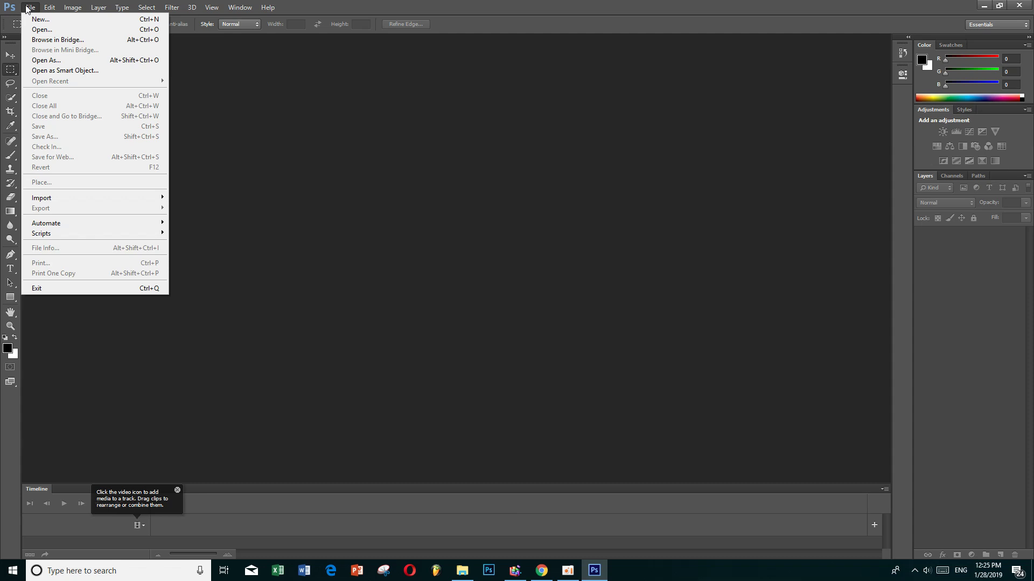
pyautogui.click(46, 30)
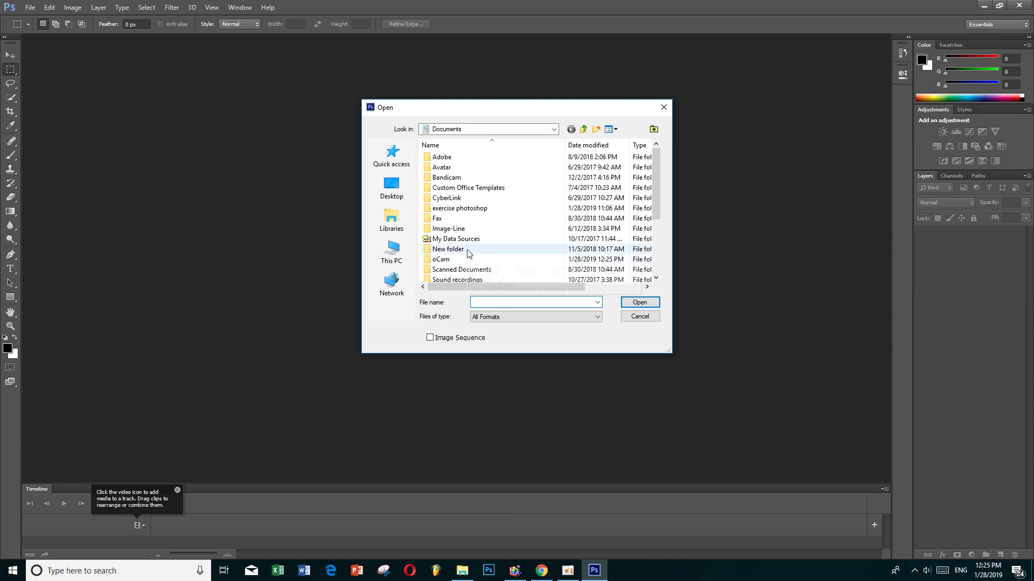
pyautogui.doubleClick(468, 251)
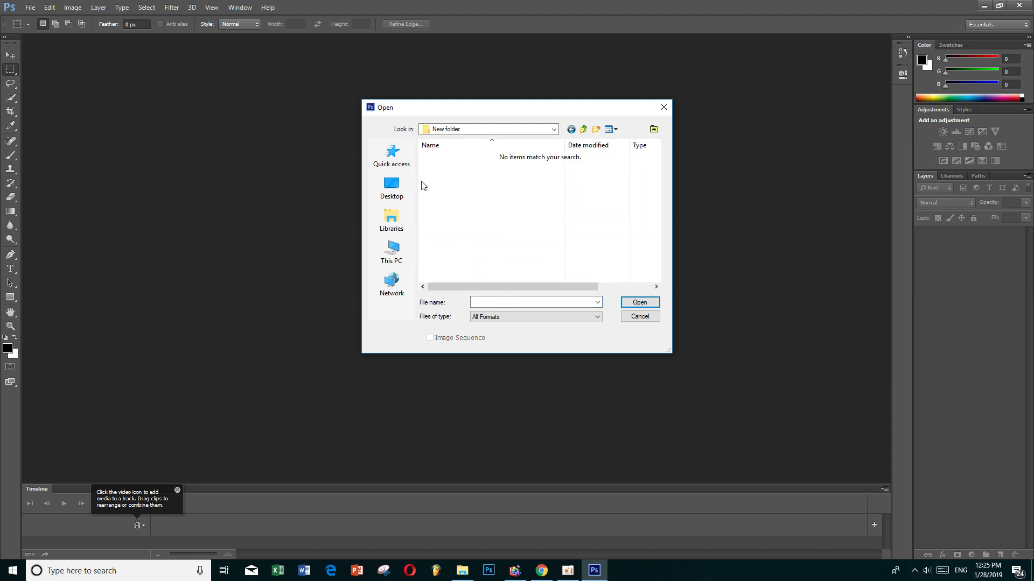
pyautogui.click(570, 129)
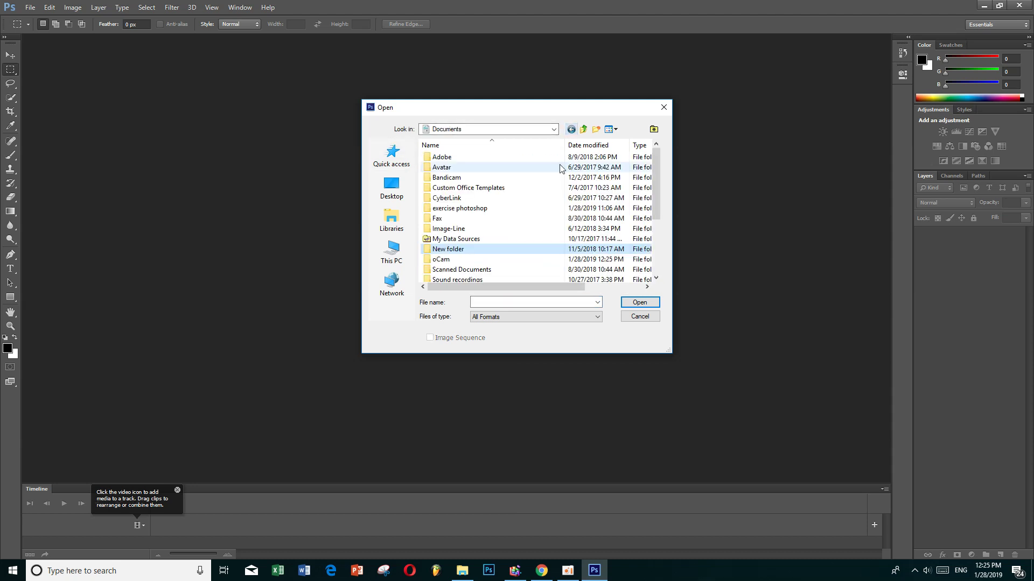
pyautogui.scroll(-1, 517, 226)
pyautogui.scroll(-1, 513, 246)
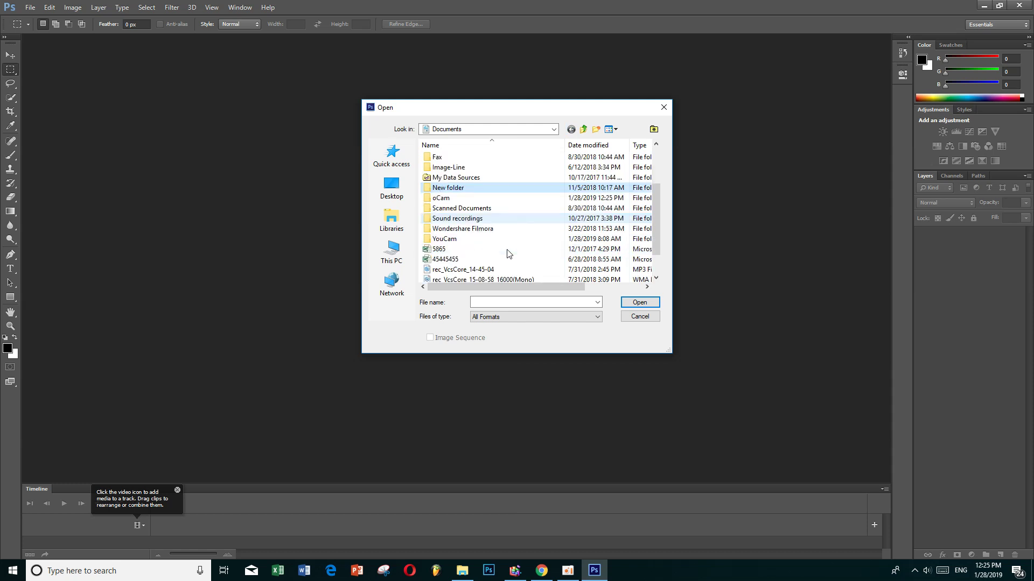
pyautogui.scroll(-1, 508, 254)
pyautogui.scroll(3, 494, 230)
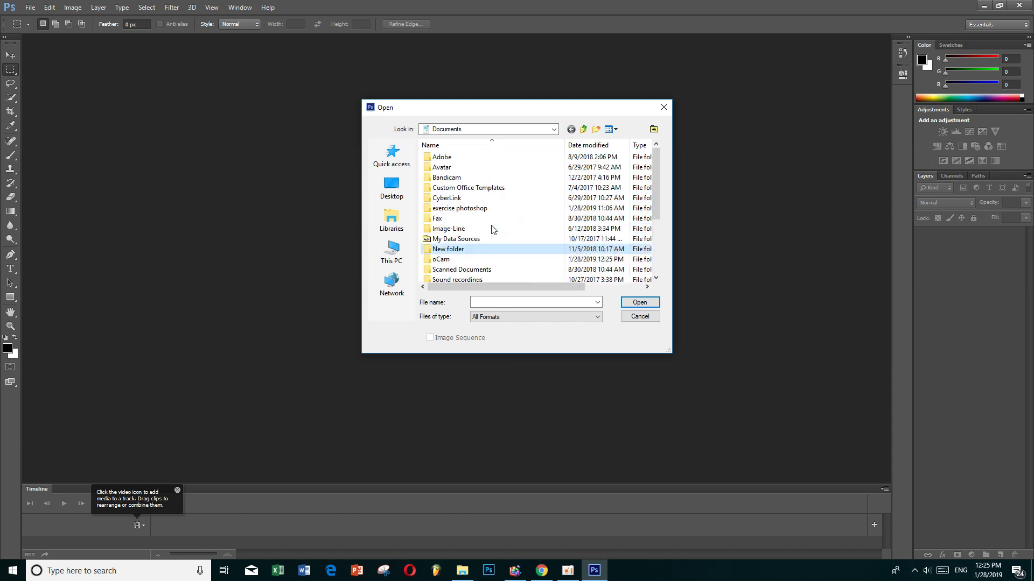
# Step: Open original-2394341-1 from Documents > exercise photoshop
pyautogui.click(395, 219)
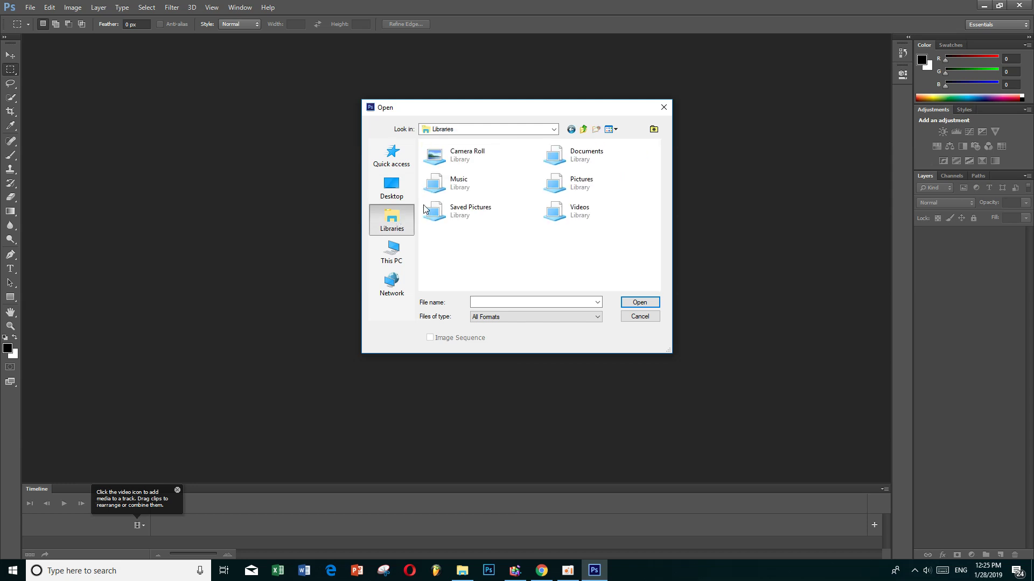
pyautogui.doubleClick(573, 158)
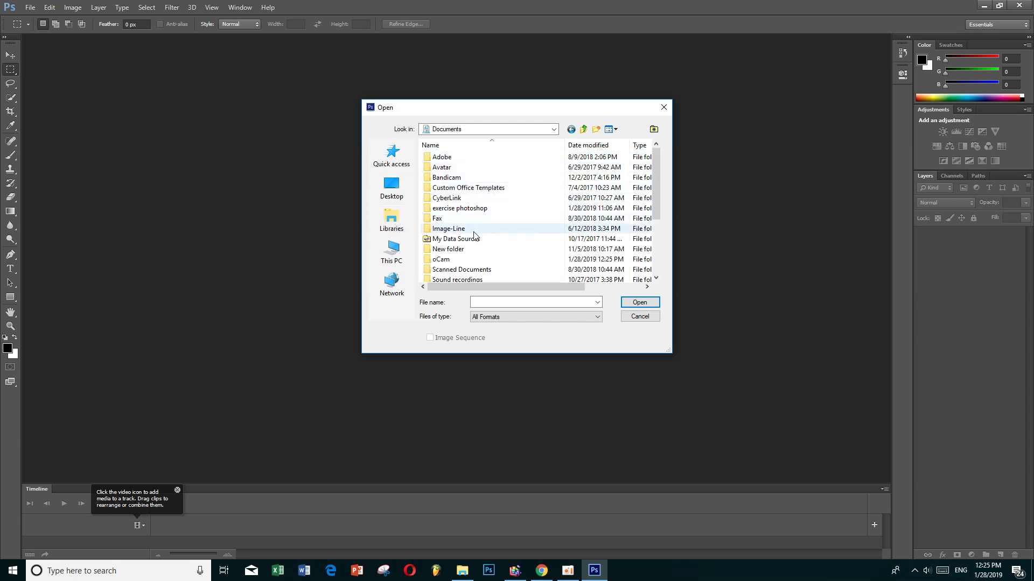
pyautogui.scroll(-2, 476, 264)
pyautogui.scroll(-1, 477, 264)
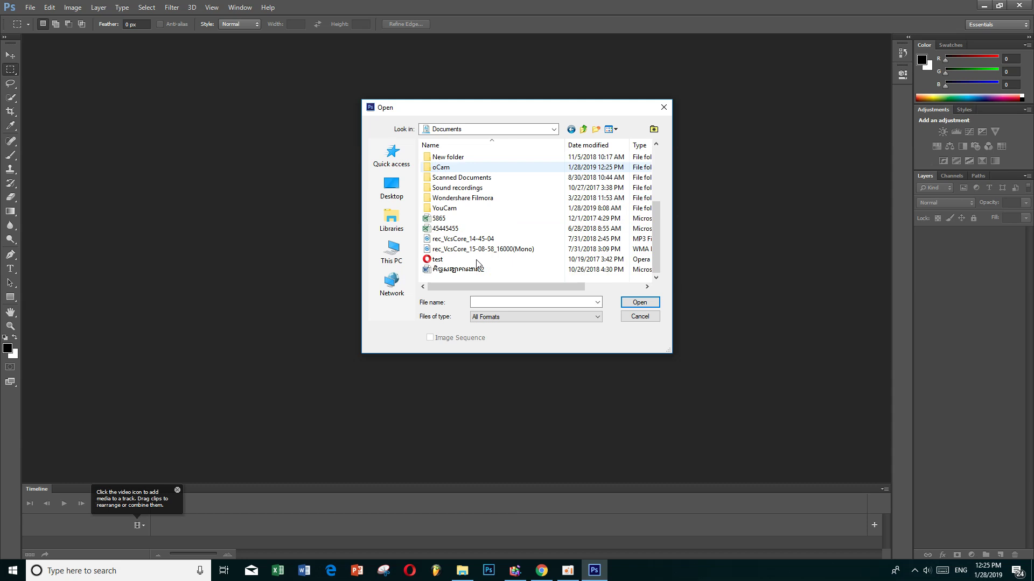
pyautogui.scroll(2, 477, 263)
pyautogui.scroll(1, 477, 263)
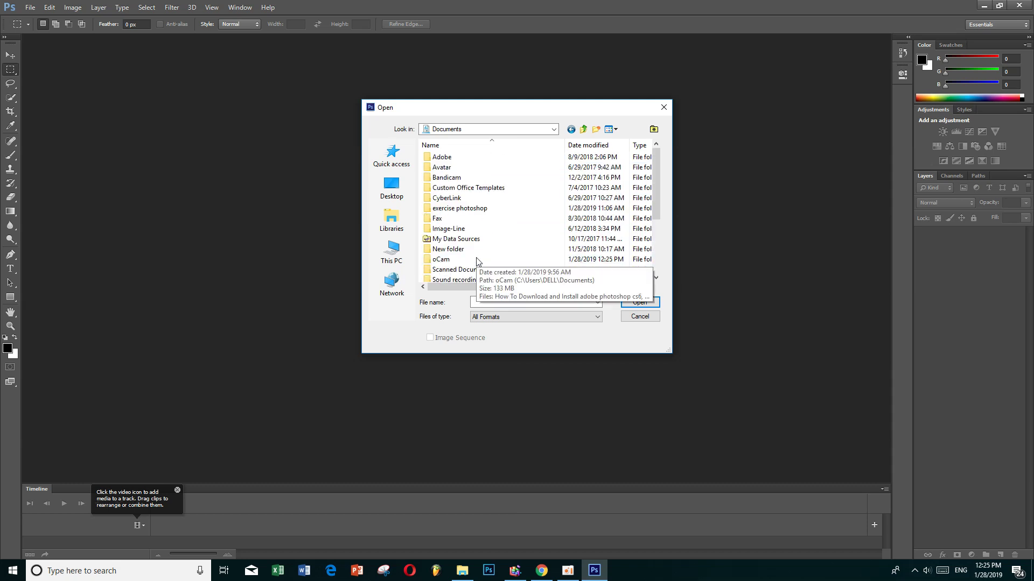
pyautogui.doubleClick(474, 208)
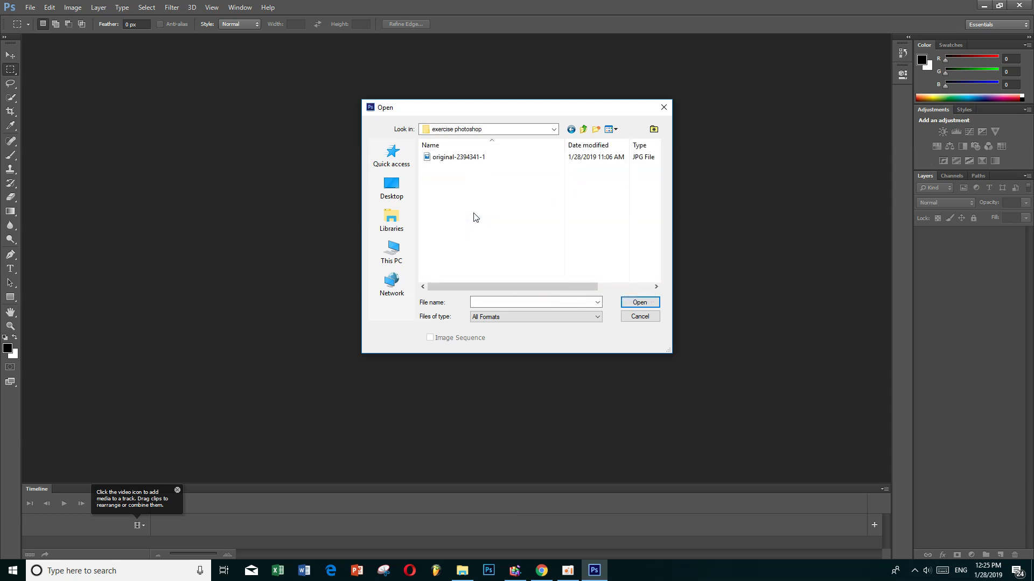
pyautogui.click(446, 157)
pyautogui.click(654, 302)
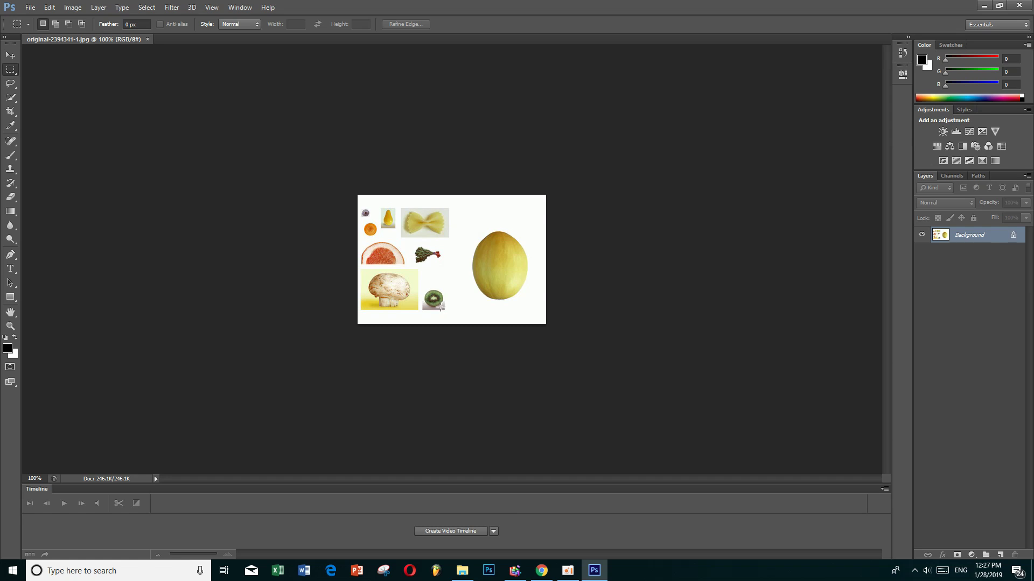
# Step: Float original-2394341-1.jpg in its own window, out of the tab bar
pyautogui.moveTo(79, 40)
pyautogui.mouseDown()
pyautogui.moveTo(81, 132)
pyautogui.moveTo(125, 85)
pyautogui.mouseUp()
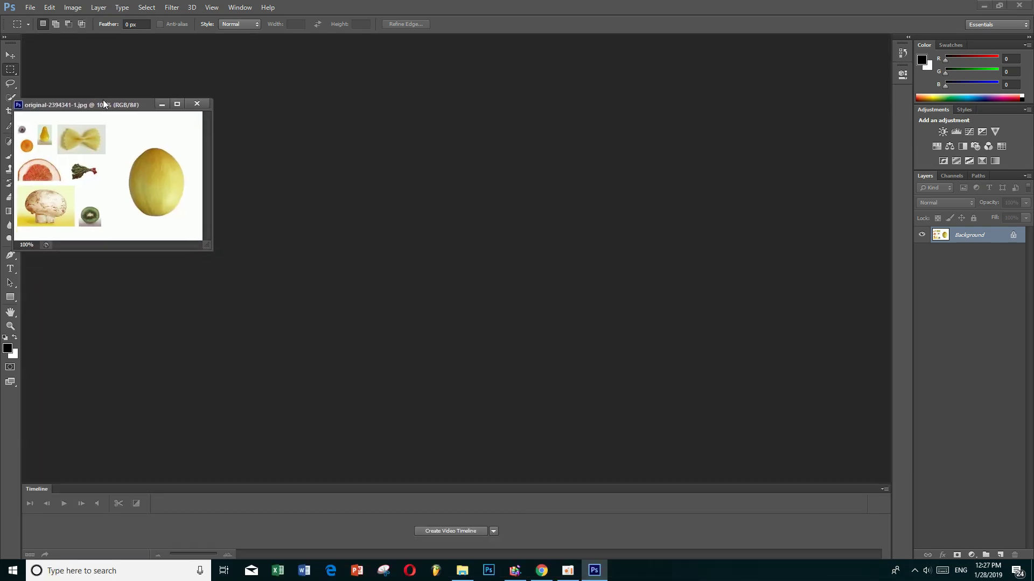
pyautogui.click(33, 8)
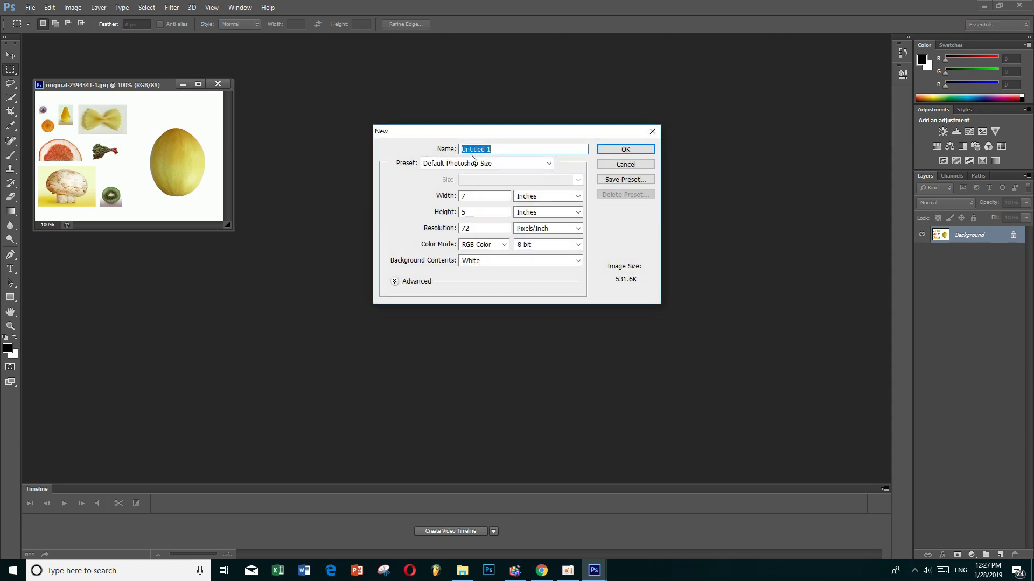
# Step: Create Untitled-1 with the original-2394341-1.jpg (350x240) preset and float its window
pyautogui.click(474, 168)
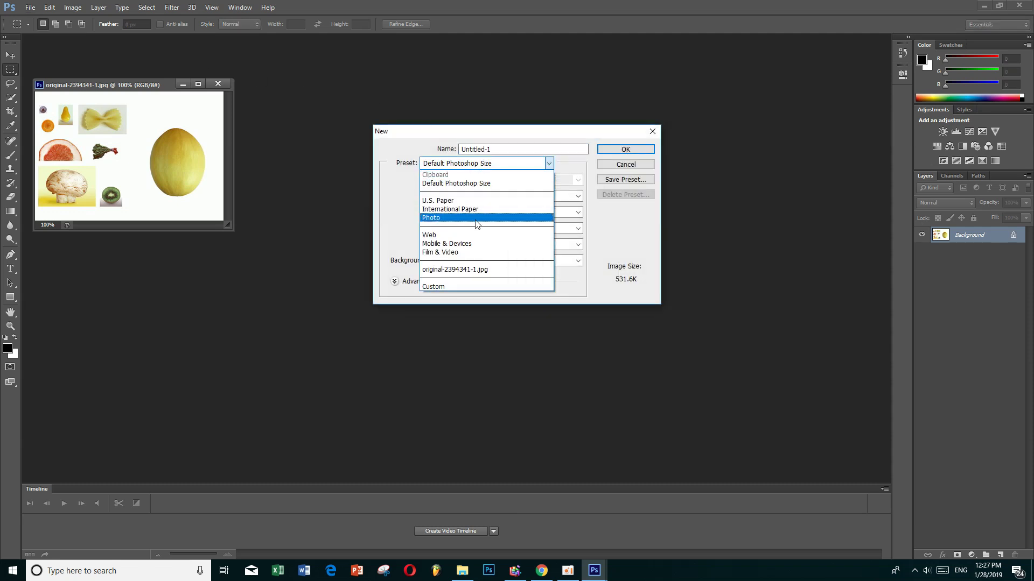
pyautogui.click(475, 270)
pyautogui.click(625, 149)
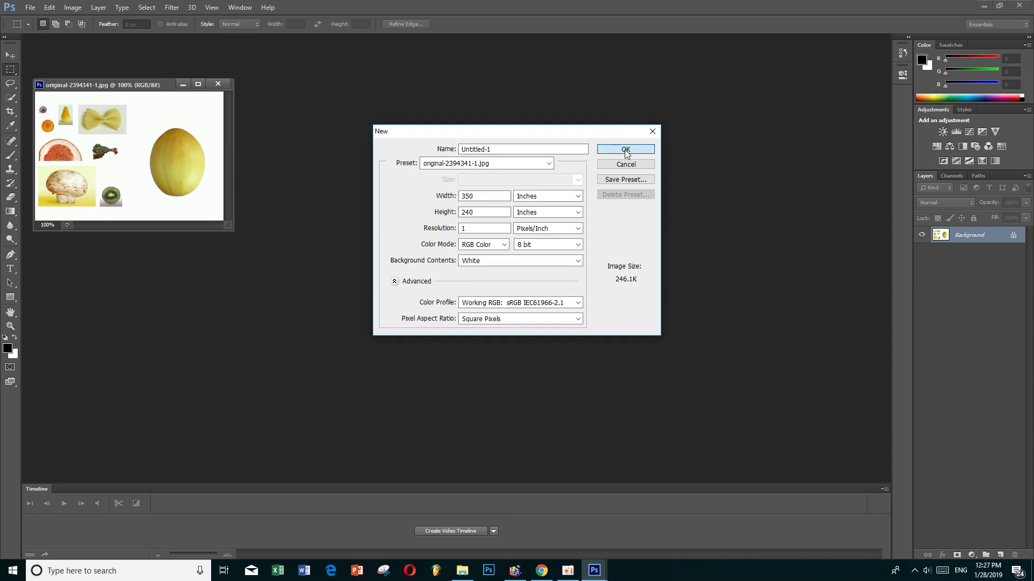
pyautogui.moveTo(151, 97)
pyautogui.mouseDown()
pyautogui.moveTo(377, 162)
pyautogui.moveTo(421, 135)
pyautogui.mouseUp()
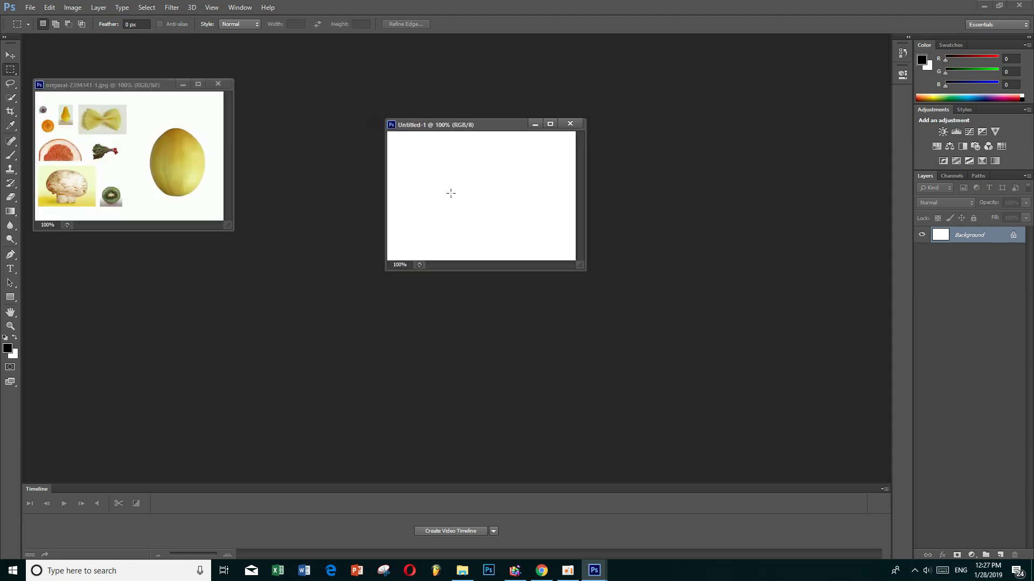
# Step: Enlarge the Untitled-1 window by dragging its corners
pyautogui.keyDown('alt'); pyautogui.scroll(3, 487, 196); pyautogui.keyUp('alt')
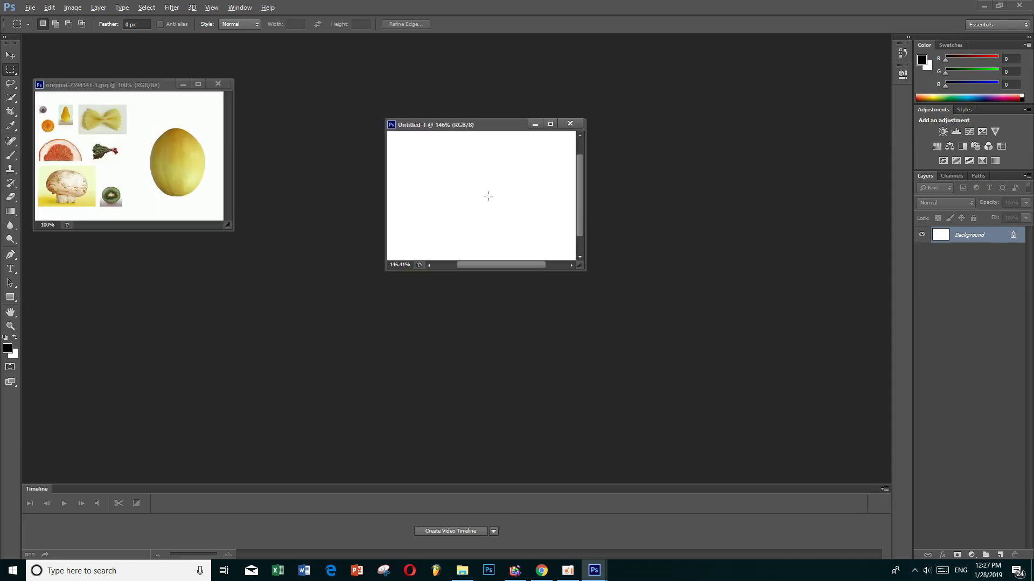
pyautogui.keyDown('alt'); pyautogui.scroll(2, 488, 196); pyautogui.keyUp('alt')
pyautogui.keyDown('alt'); pyautogui.scroll(2, 488, 196); pyautogui.keyUp('alt')
pyautogui.keyDown('alt'); pyautogui.scroll(-2, 488, 196); pyautogui.keyUp('alt')
pyautogui.keyDown('alt'); pyautogui.scroll(-1, 488, 196); pyautogui.keyUp('alt')
pyautogui.keyDown('alt'); pyautogui.scroll(-1, 488, 196); pyautogui.keyUp('alt')
pyautogui.keyDown('alt'); pyautogui.scroll(-2, 488, 196); pyautogui.keyUp('alt')
pyautogui.keyDown('alt'); pyautogui.scroll(-1, 488, 196); pyautogui.keyUp('alt')
pyautogui.keyDown('alt'); pyautogui.scroll(-1, 487, 195); pyautogui.keyUp('alt')
pyautogui.press('alt')
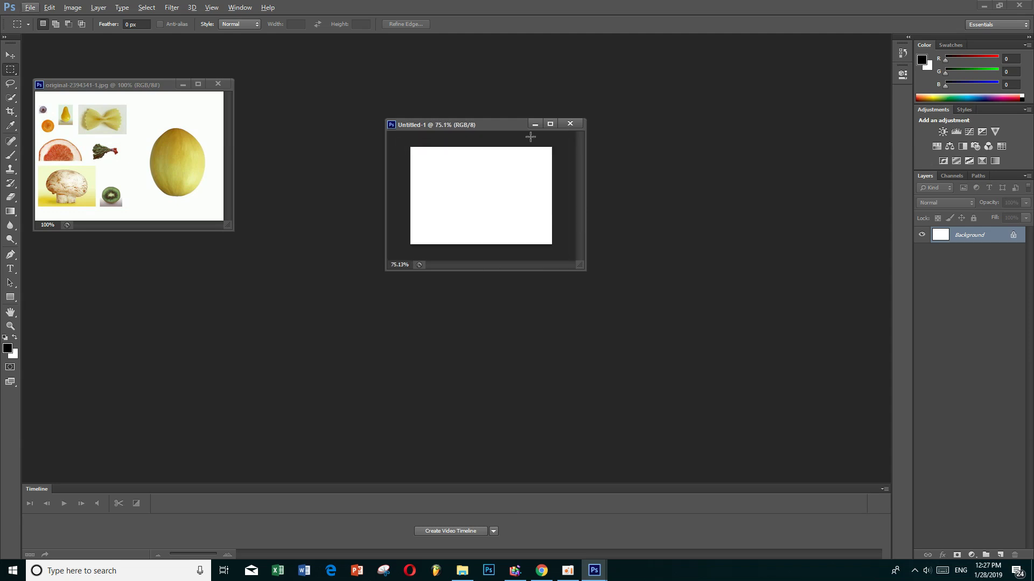
pyautogui.moveTo(582, 270); pyautogui.dragTo(713, 422)
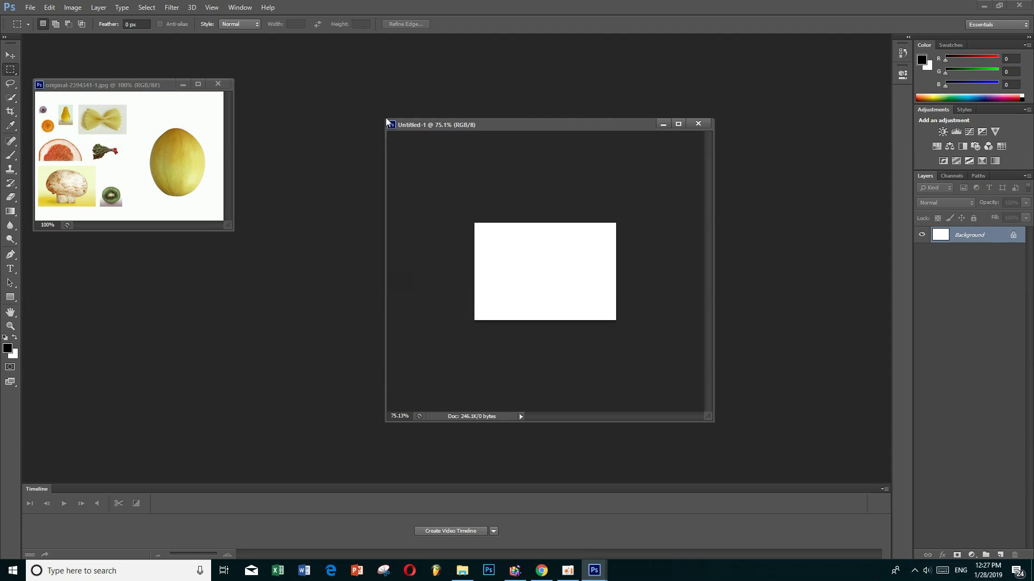
pyautogui.moveTo(386, 122); pyautogui.dragTo(332, 66)
pyautogui.scroll(1, 547, 323)
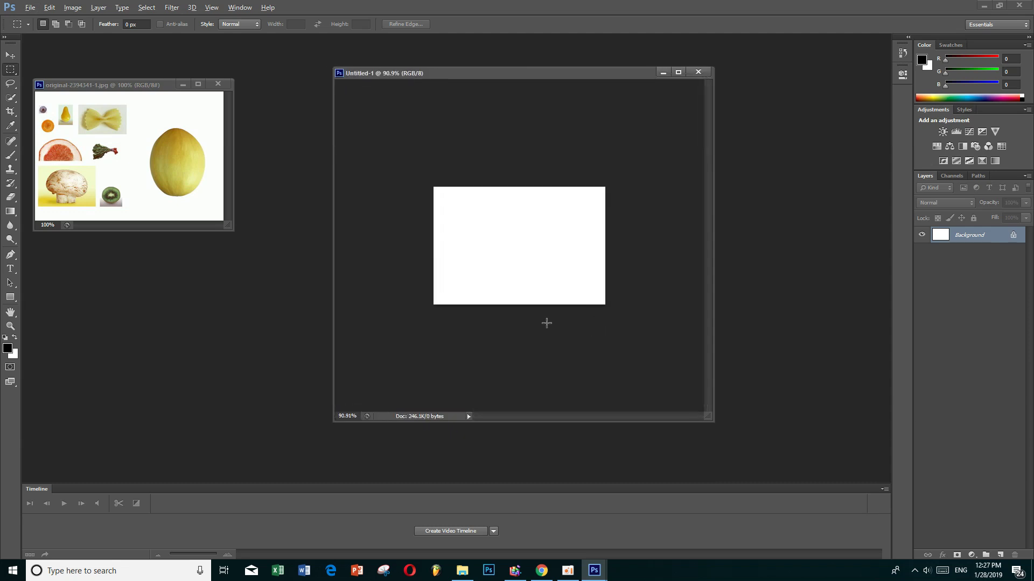
pyautogui.scroll(1, 546, 323)
pyautogui.scroll(2, 546, 323)
pyautogui.scroll(1, 547, 323)
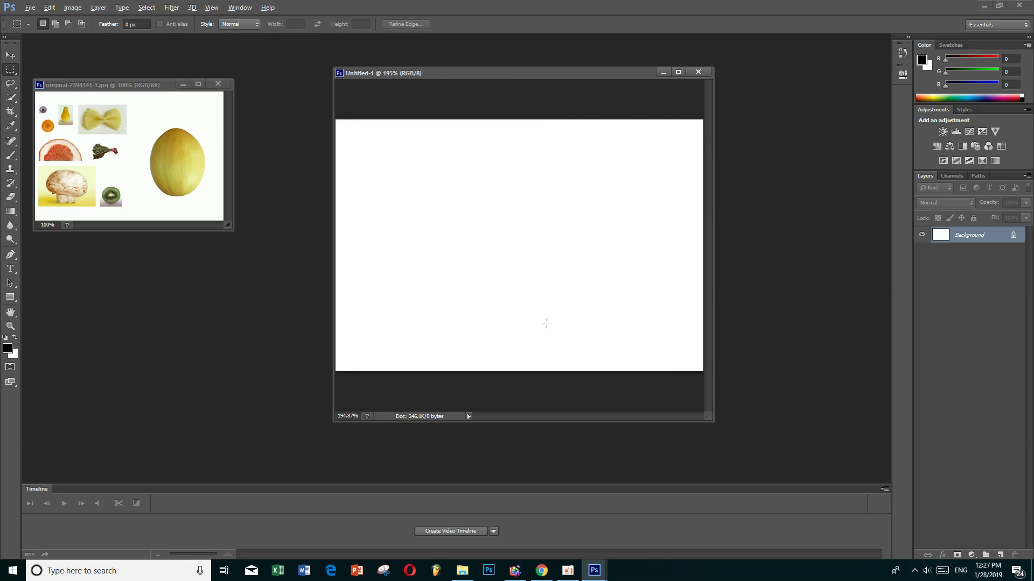
pyautogui.scroll(-1, 546, 323)
pyautogui.press('alt')
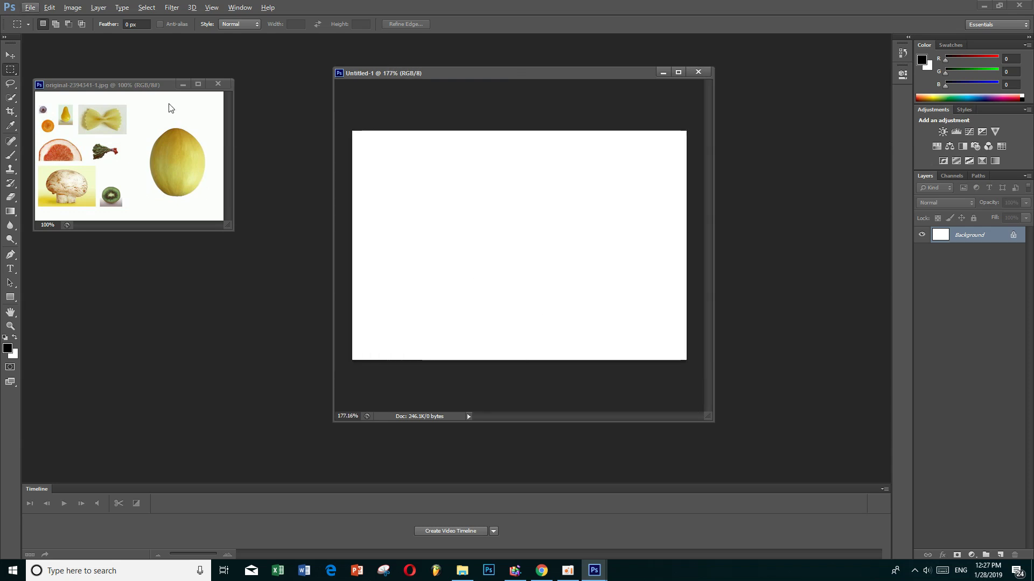
# Step: Enlarge and reposition the food photo window, moving Untitled-1 further right
pyautogui.click(142, 87)
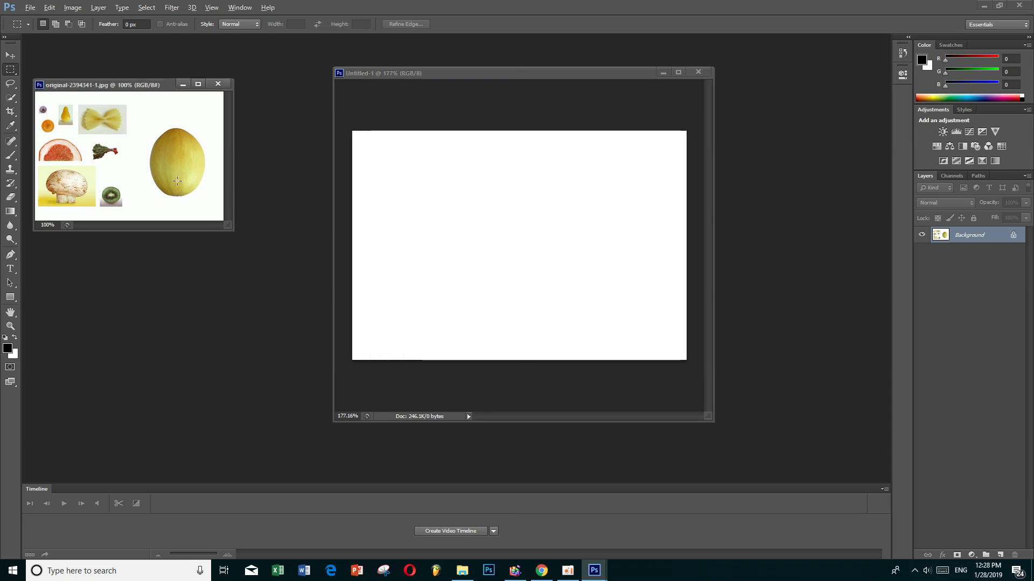
pyautogui.scroll(2, 178, 181)
pyautogui.scroll(1, 178, 181)
pyautogui.moveTo(153, 87); pyautogui.dragTo(207, 188)
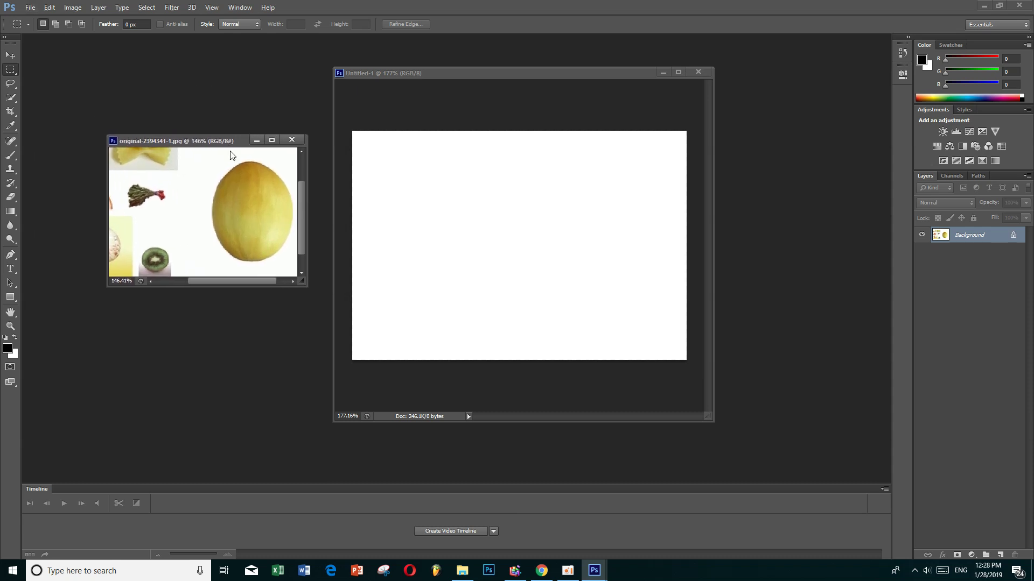
pyautogui.moveTo(87, 181); pyautogui.dragTo(31, 44)
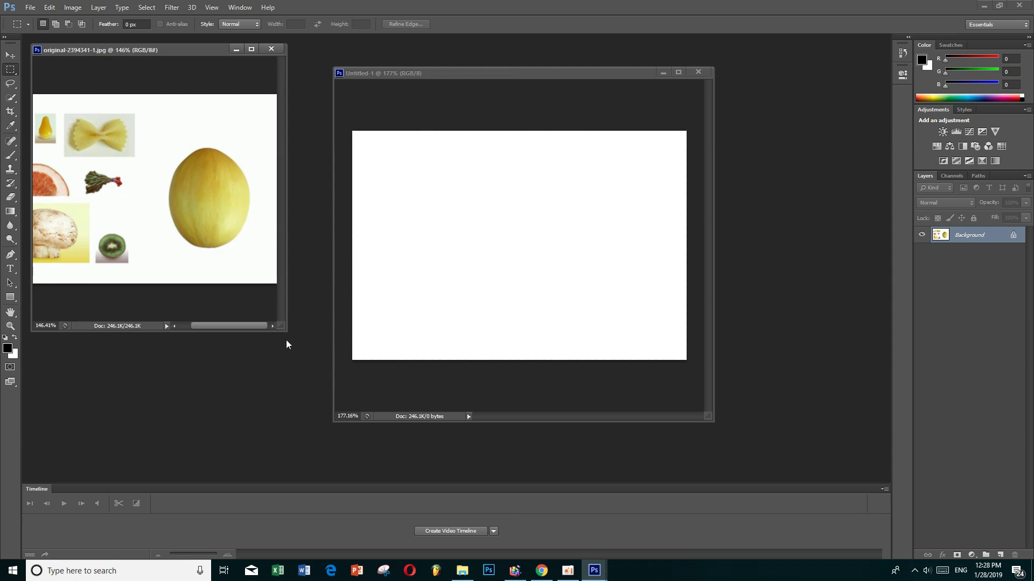
pyautogui.moveTo(284, 332); pyautogui.dragTo(345, 448)
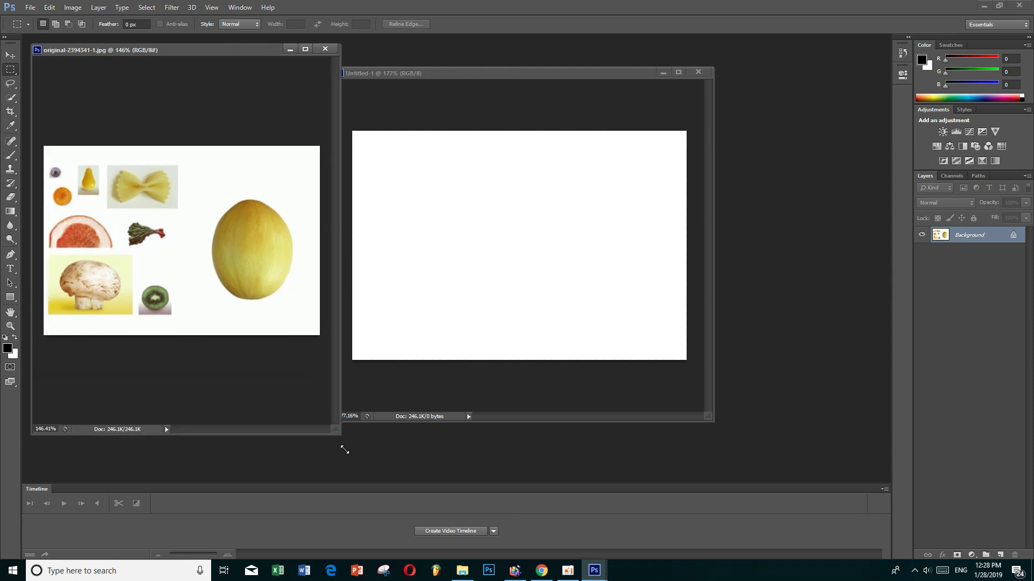
pyautogui.moveTo(499, 62); pyautogui.dragTo(614, 61)
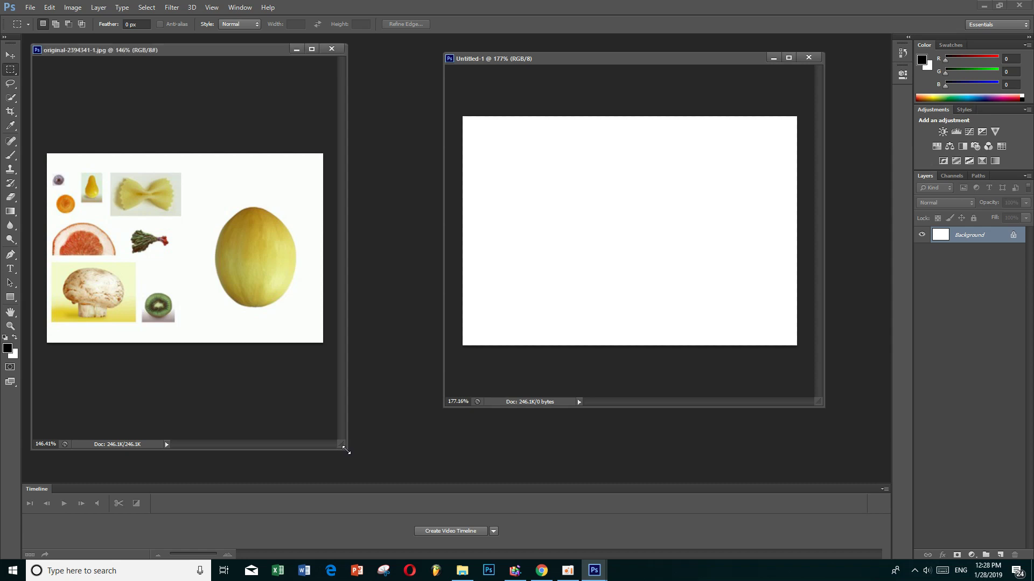
pyautogui.moveTo(348, 448); pyautogui.dragTo(402, 471)
# Step: Zoom the food photo to about 236% and pan to the melon
pyautogui.scroll(2, 191, 325)
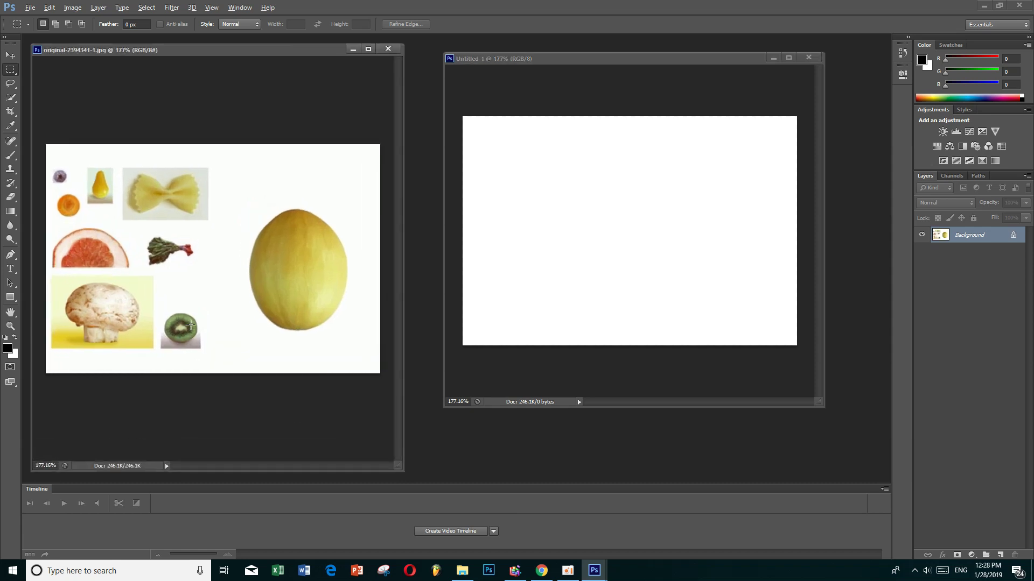
pyautogui.scroll(1, 191, 326)
pyautogui.scroll(1, 191, 325)
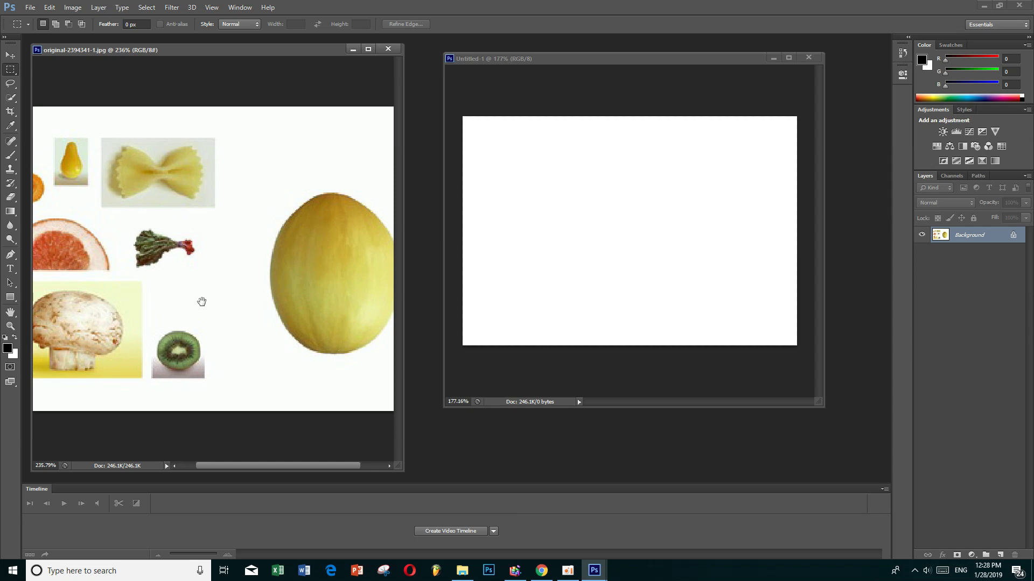
pyautogui.moveTo(201, 300); pyautogui.dragTo(132, 275)
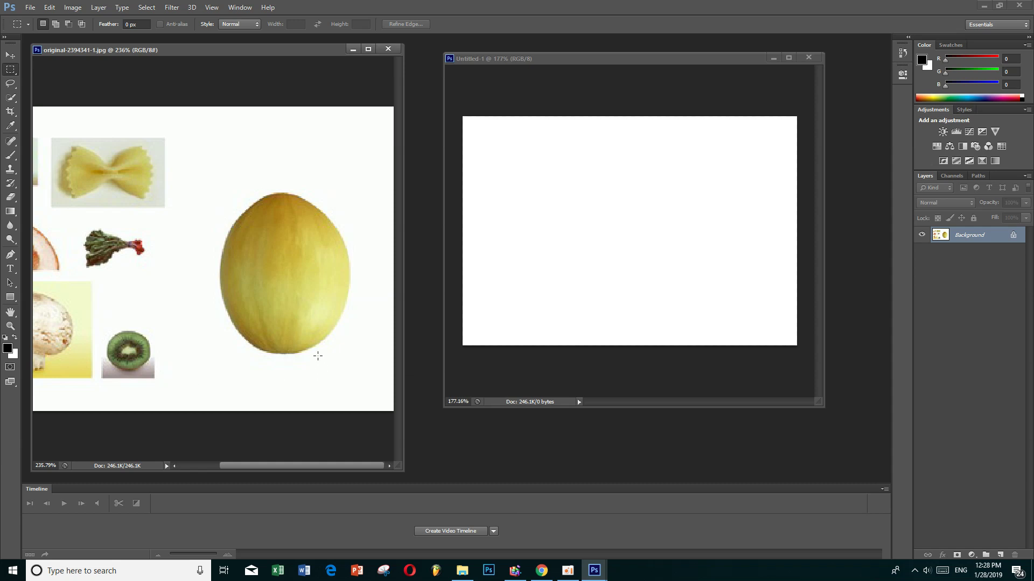
pyautogui.hscroll(-2, 187, 329)
pyautogui.press('alt')
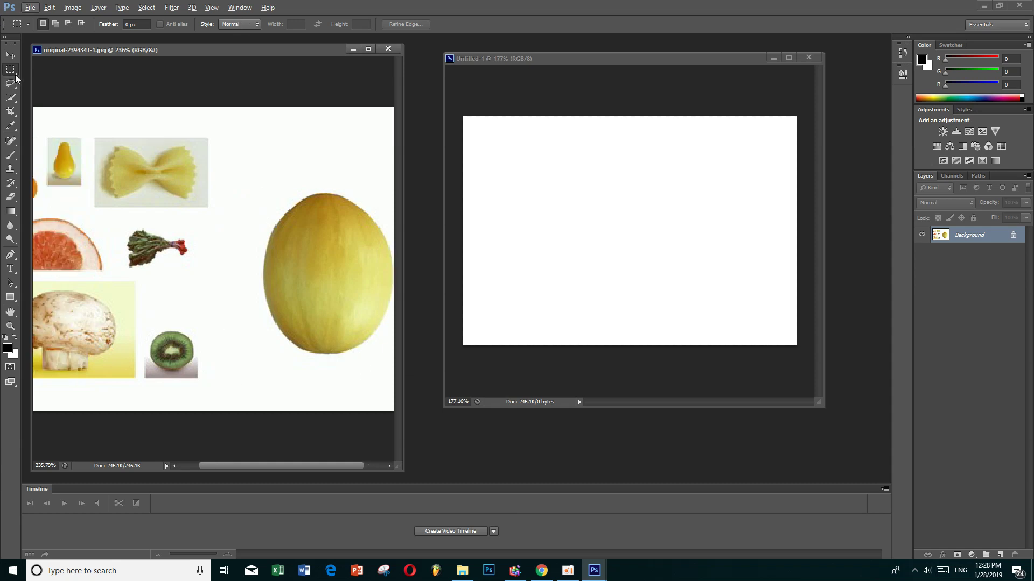
# Step: Draw an elliptical marquee fitted around the yellow melon
pyautogui.rightClick(16, 73)
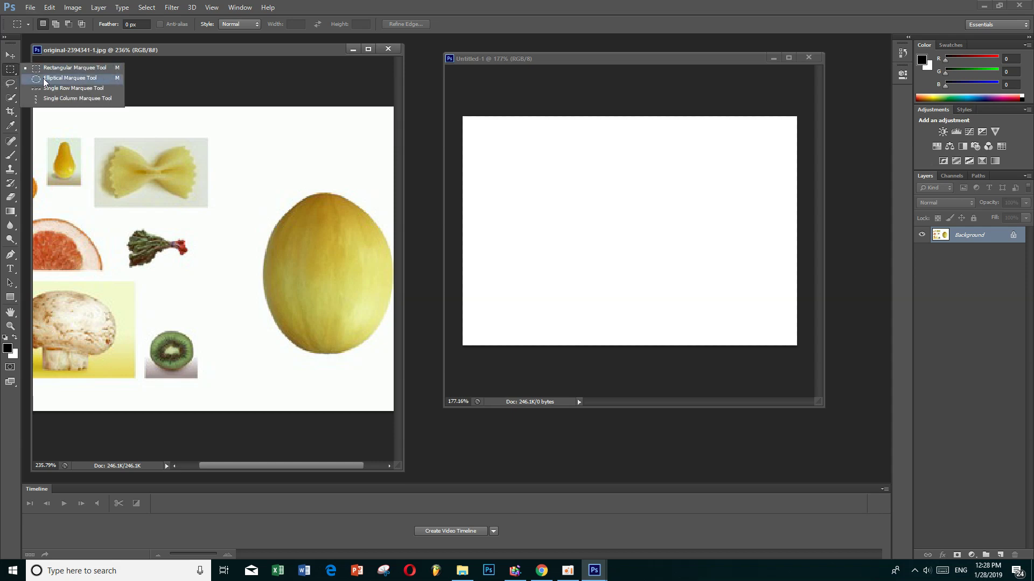
pyautogui.click(70, 78)
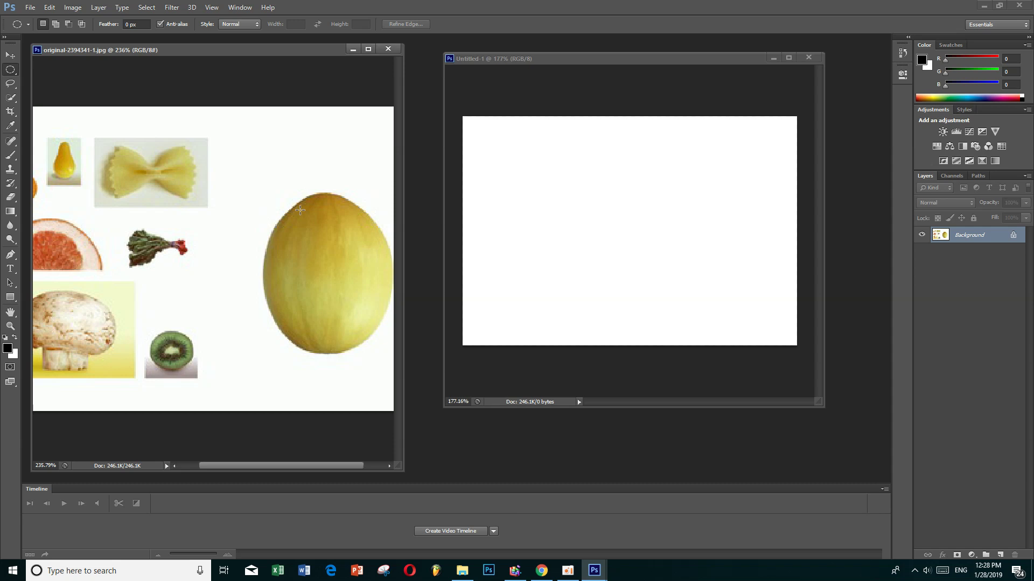
pyautogui.moveTo(300, 210)
pyautogui.mouseDown()
pyautogui.moveTo(362, 404)
pyautogui.moveTo(386, 361)
pyautogui.mouseUp()
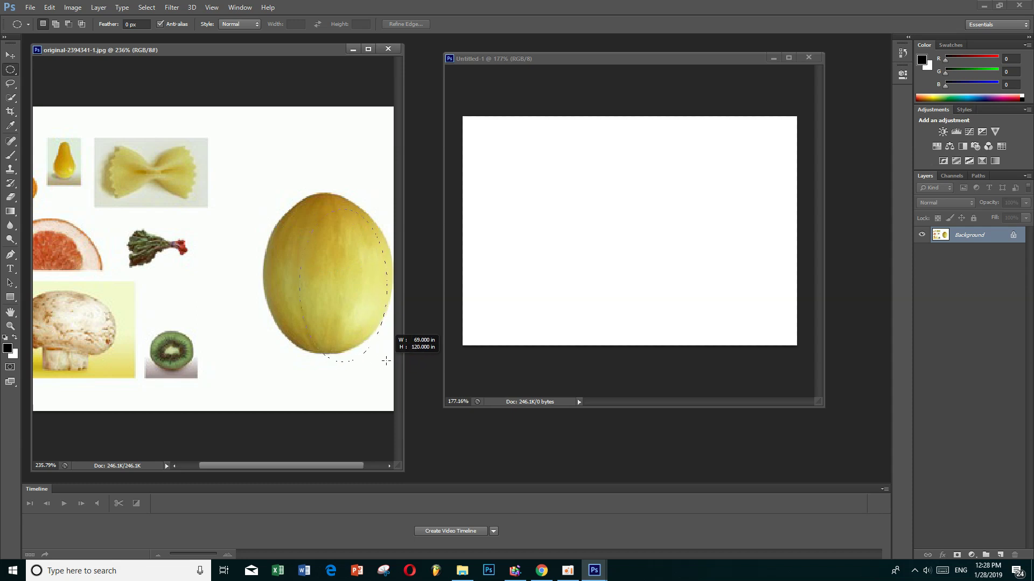
pyautogui.moveTo(385, 361)
pyautogui.mouseDown()
pyautogui.moveTo(353, 341)
pyautogui.moveTo(393, 353)
pyautogui.mouseUp()
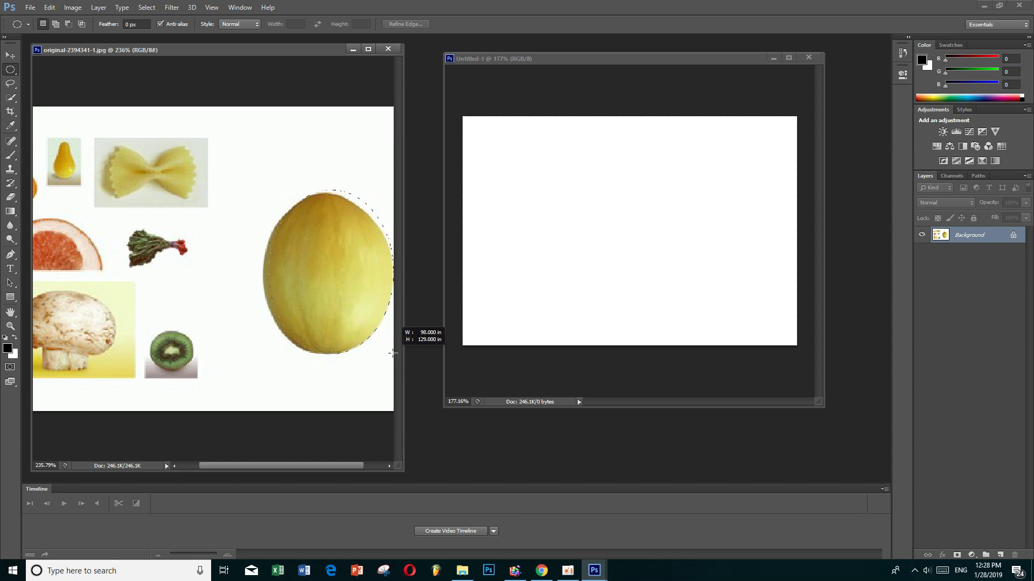
pyautogui.moveTo(392, 353); pyautogui.dragTo(388, 356)
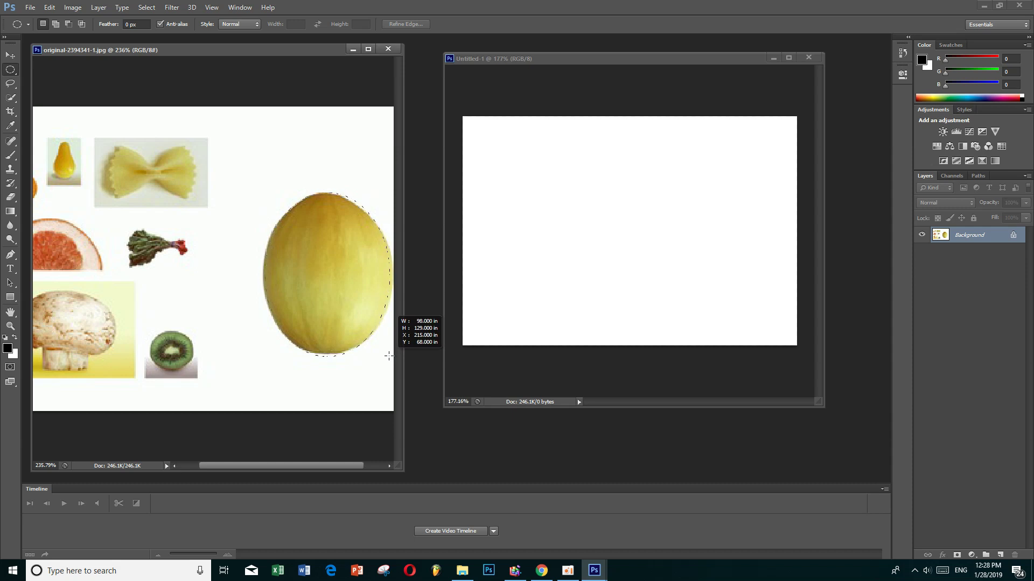
pyautogui.moveTo(389, 355); pyautogui.dragTo(389, 353)
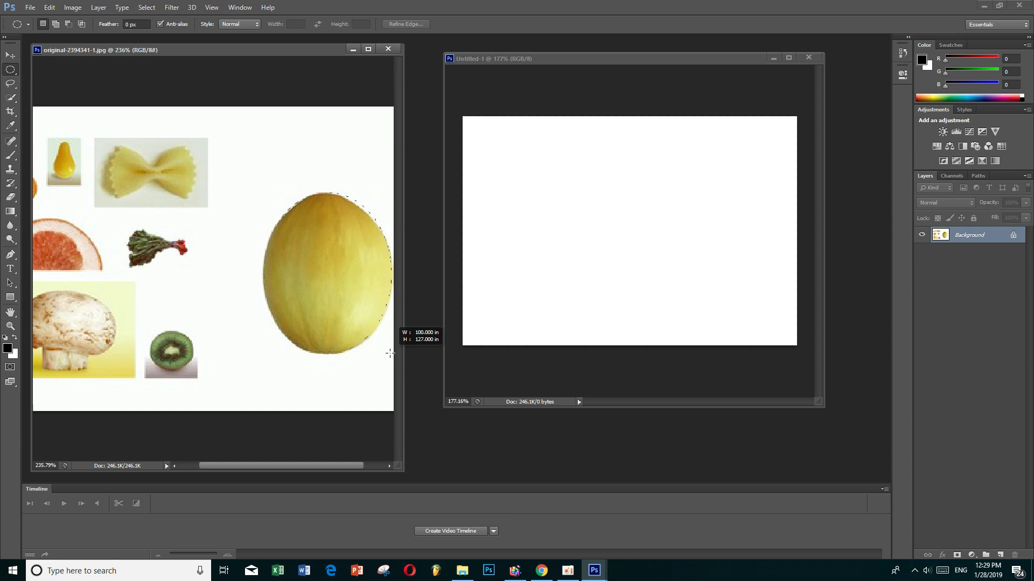
pyautogui.moveTo(390, 353); pyautogui.dragTo(390, 353)
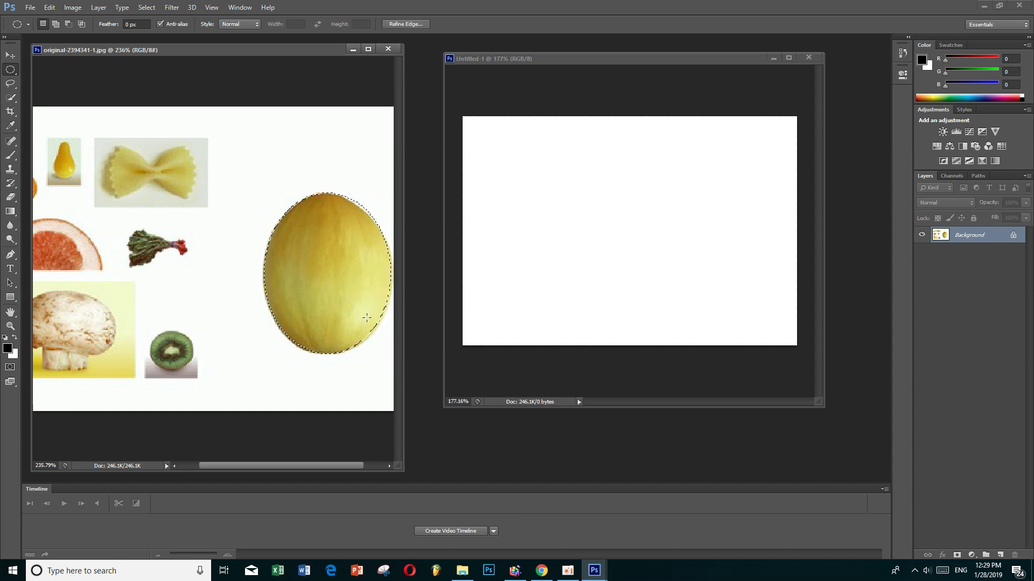
# Step: Drag the selected melon into Untitled-1 as Layer 1, then deselect the photo
pyautogui.click(15, 56)
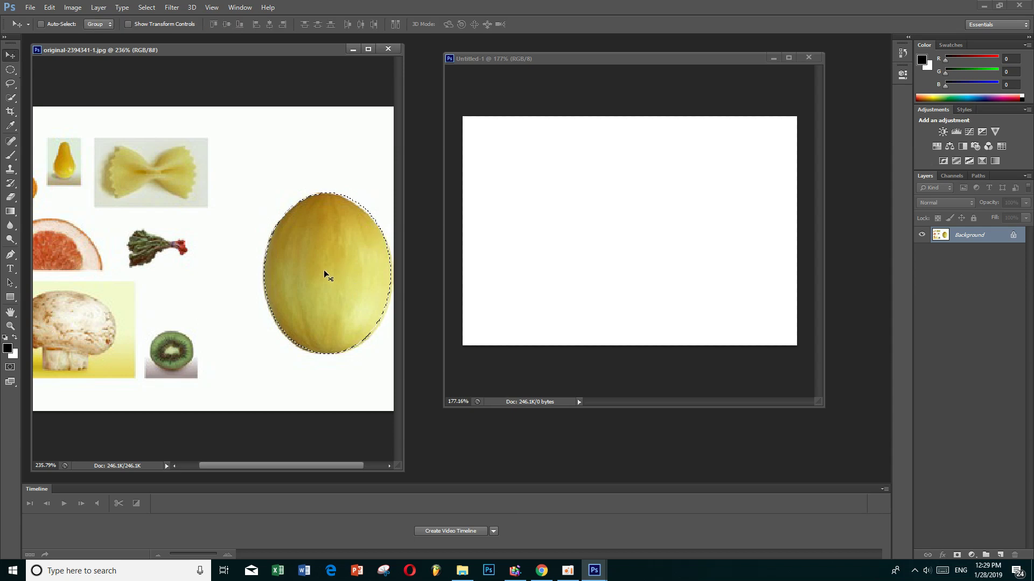
pyautogui.moveTo(339, 271)
pyautogui.mouseDown()
pyautogui.moveTo(609, 216)
pyautogui.moveTo(616, 225)
pyautogui.mouseUp()
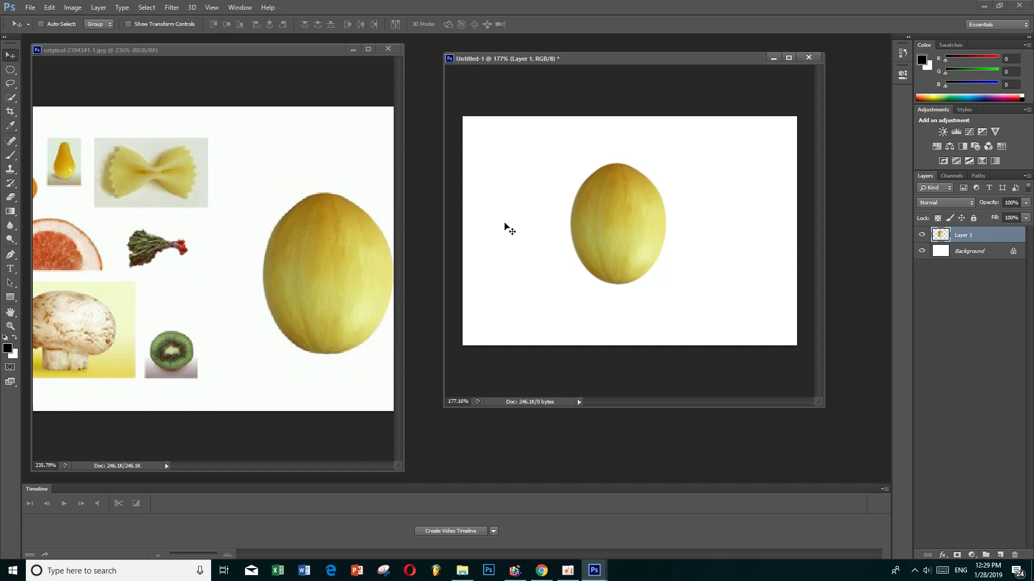
pyautogui.click(142, 237)
pyautogui.hotkey('ctrl', 'd')
pyautogui.moveTo(126, 224); pyautogui.dragTo(166, 224)
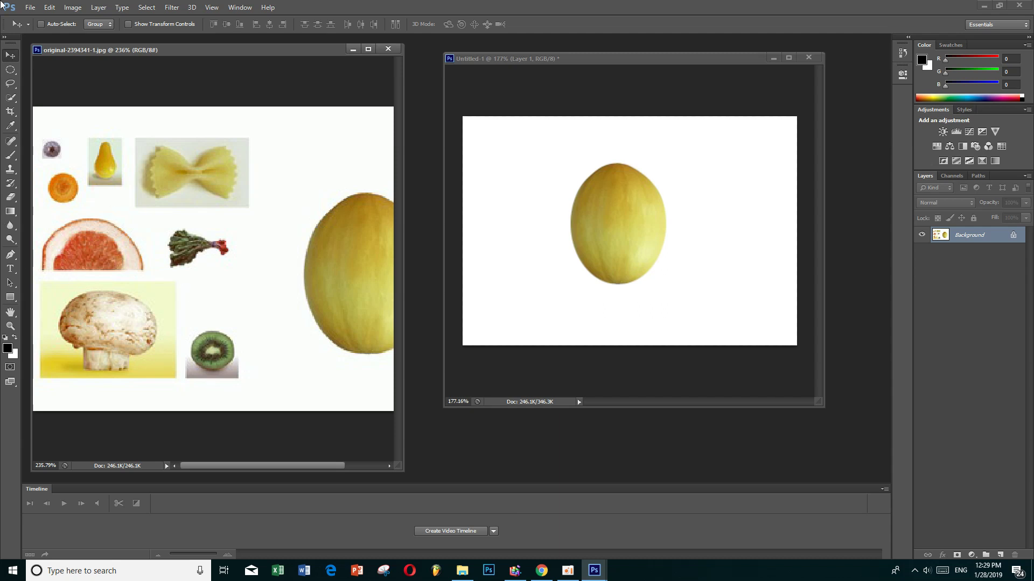
# Step: Select the kiwi slice with an ellipse and drop it on the lower melon as Layer 2
pyautogui.click(10, 70)
pyautogui.click(50, 81)
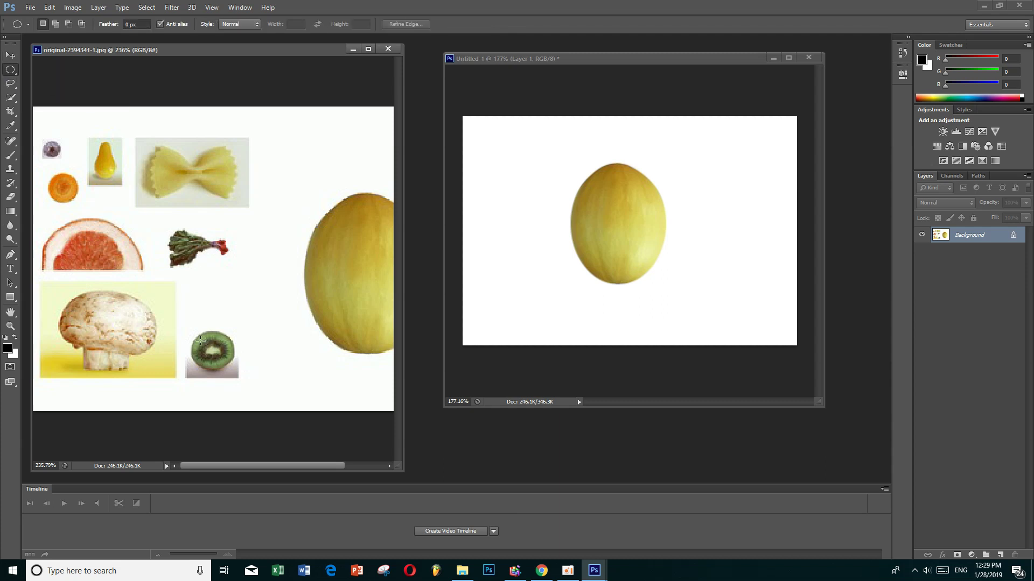
pyautogui.moveTo(200, 340); pyautogui.dragTo(228, 367)
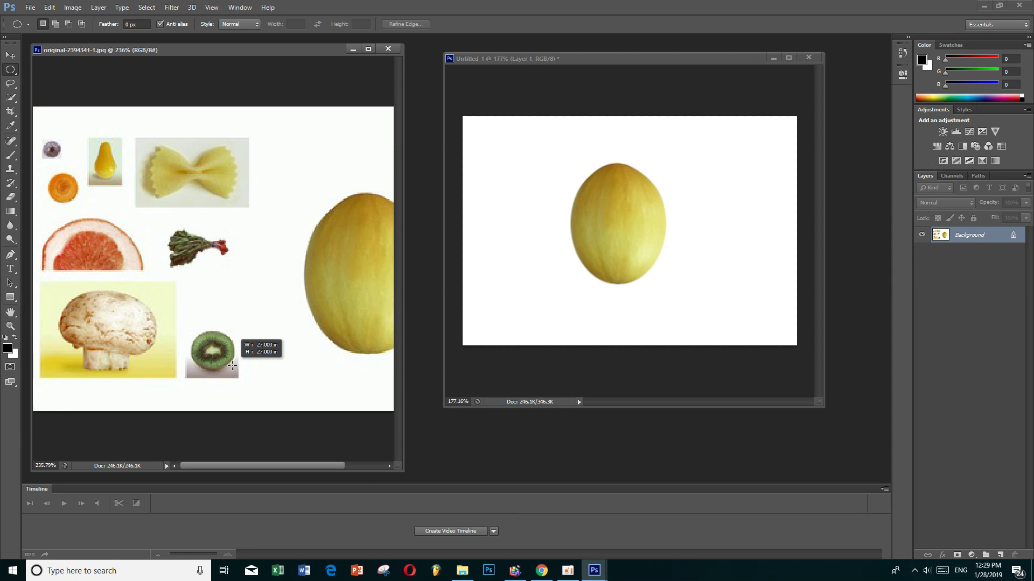
pyautogui.moveTo(229, 367); pyautogui.dragTo(239, 365)
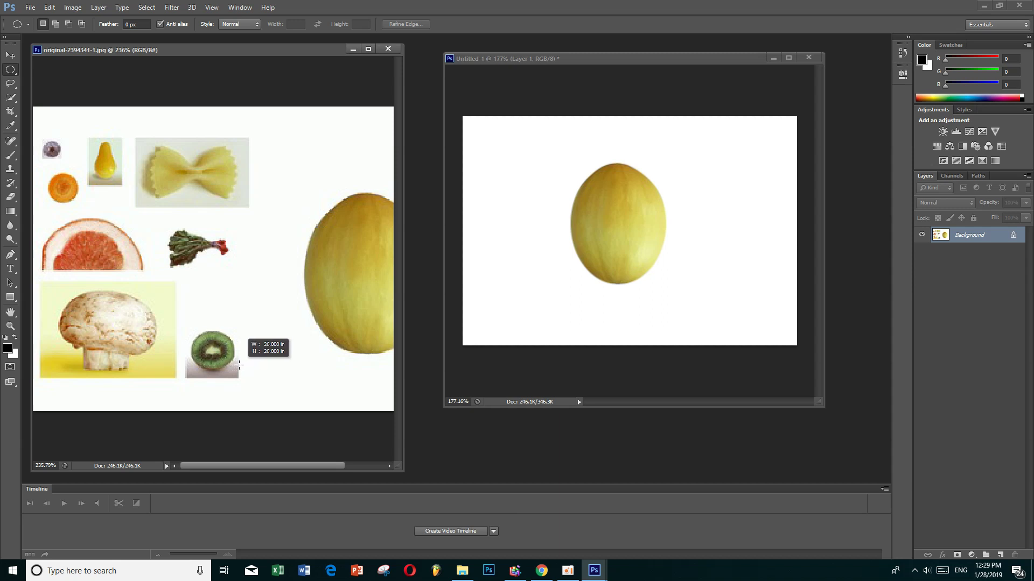
pyautogui.moveTo(239, 365); pyautogui.dragTo(249, 369)
pyautogui.click(248, 364)
pyautogui.moveTo(194, 336); pyautogui.dragTo(231, 366)
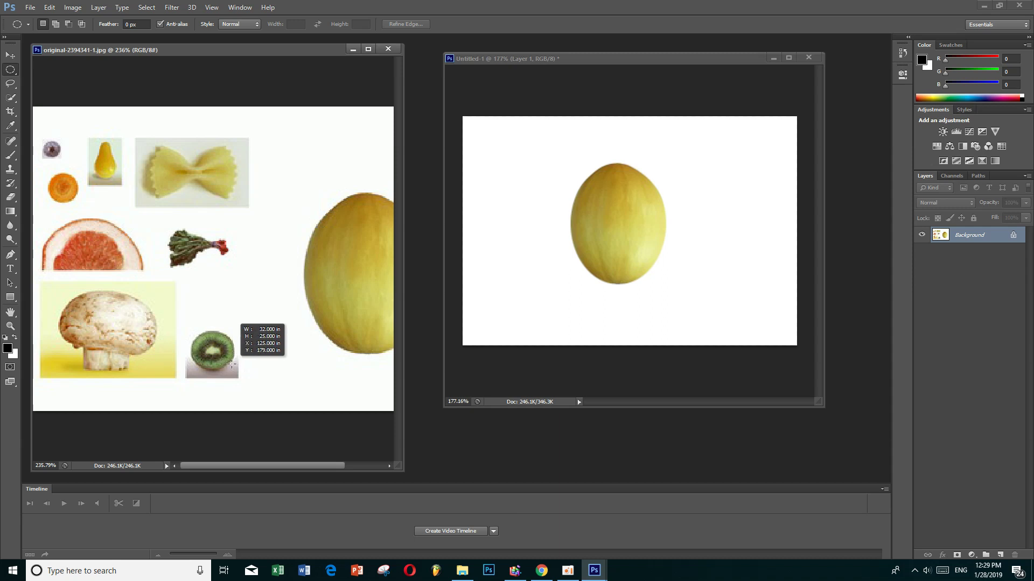
pyautogui.moveTo(231, 366); pyautogui.dragTo(232, 367)
pyautogui.press('v')
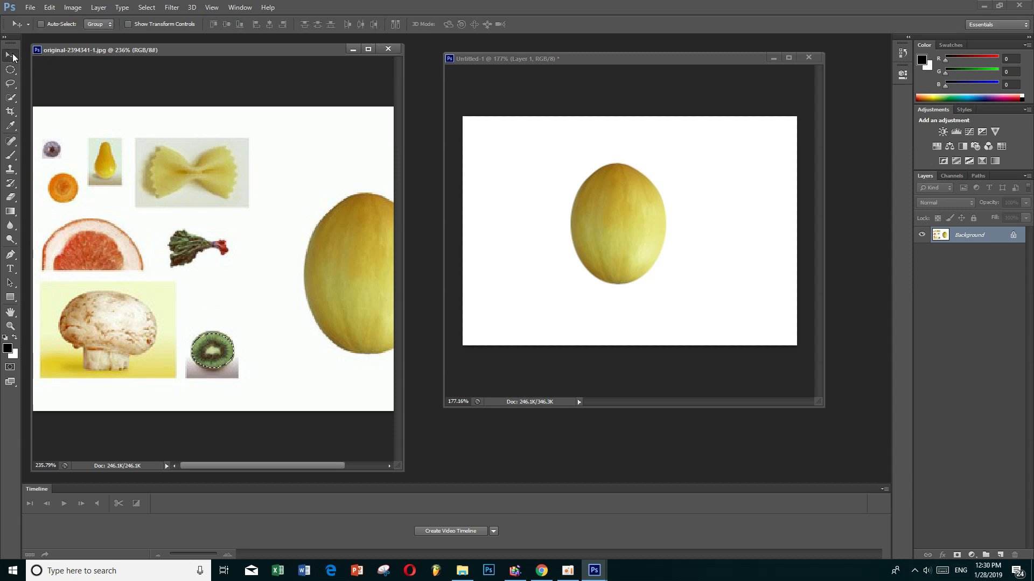
pyautogui.moveTo(205, 349)
pyautogui.mouseDown()
pyautogui.moveTo(590, 273)
pyautogui.moveTo(623, 257)
pyautogui.moveTo(620, 248)
pyautogui.mouseUp()
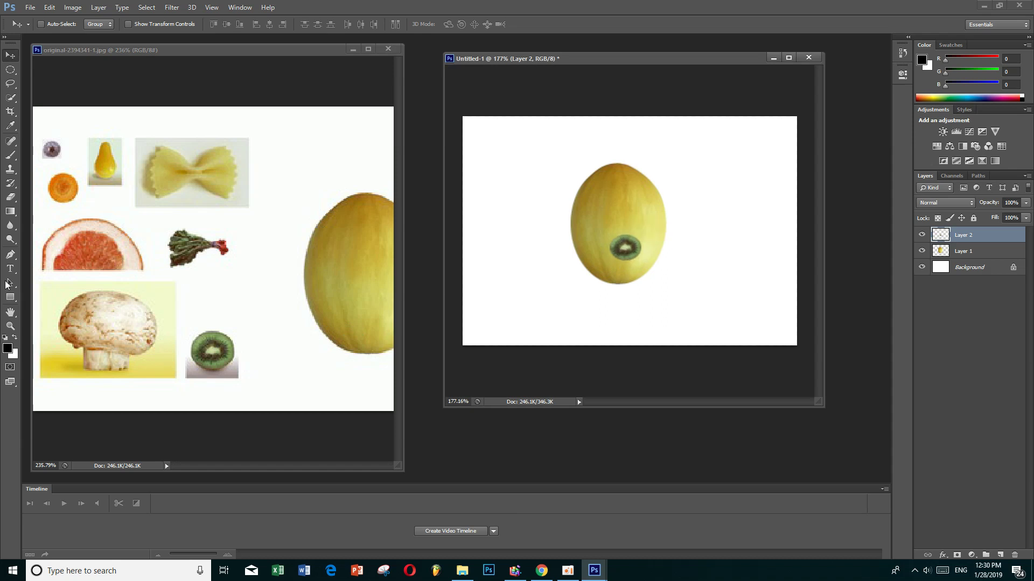
pyautogui.click(46, 151)
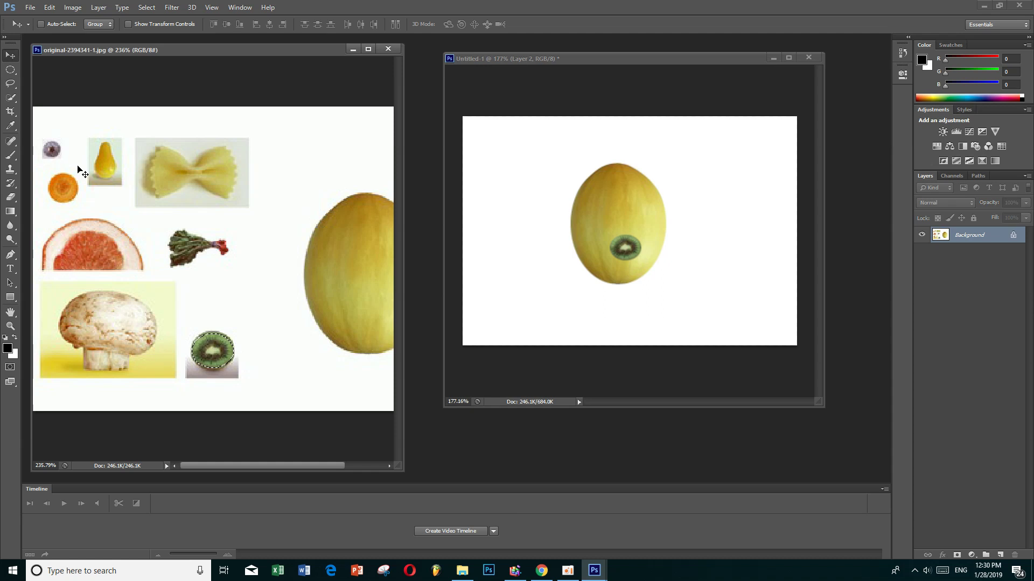
# Step: Select the blueberry with an ellipse and copy it to Untitled-1's upper left as Layer 3
pyautogui.scroll(1, 87, 176)
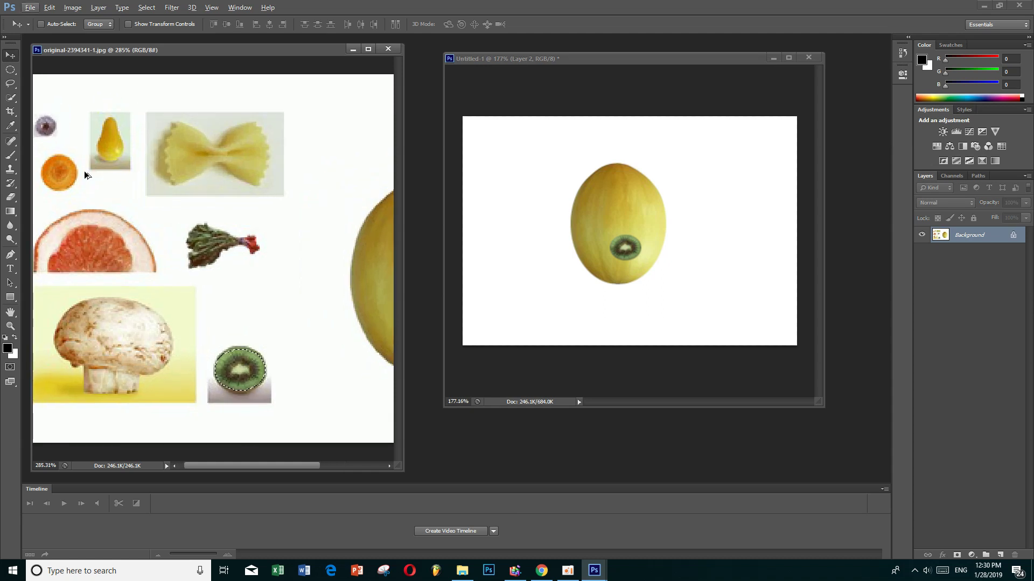
pyautogui.scroll(1, 285, 217)
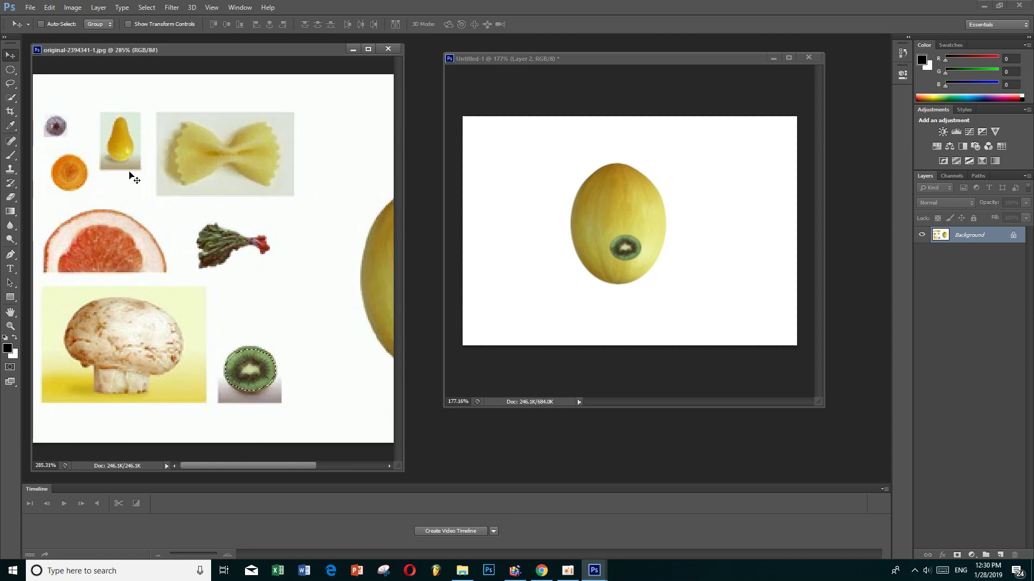
pyautogui.click(11, 70)
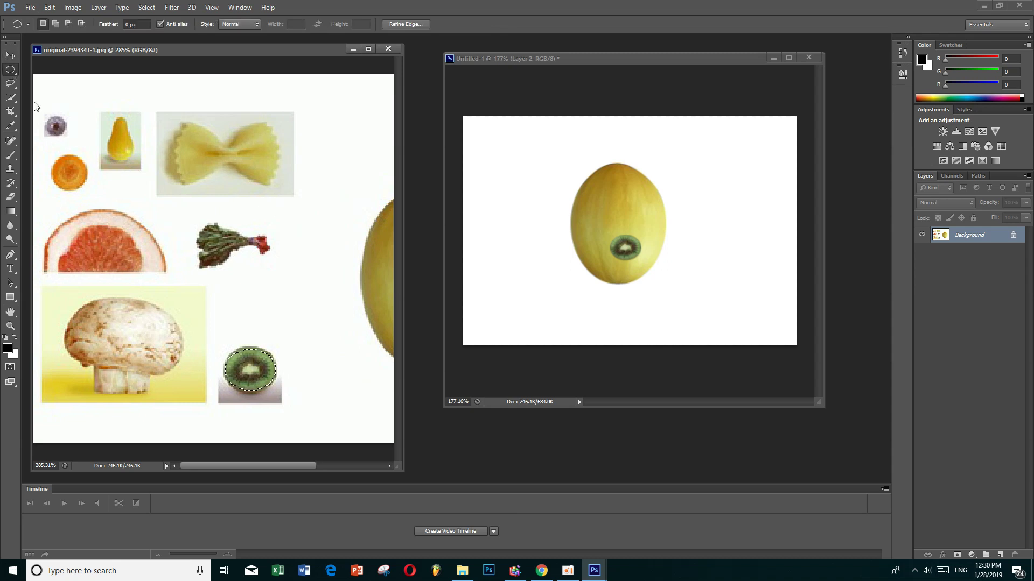
pyautogui.moveTo(47, 116); pyautogui.dragTo(64, 133)
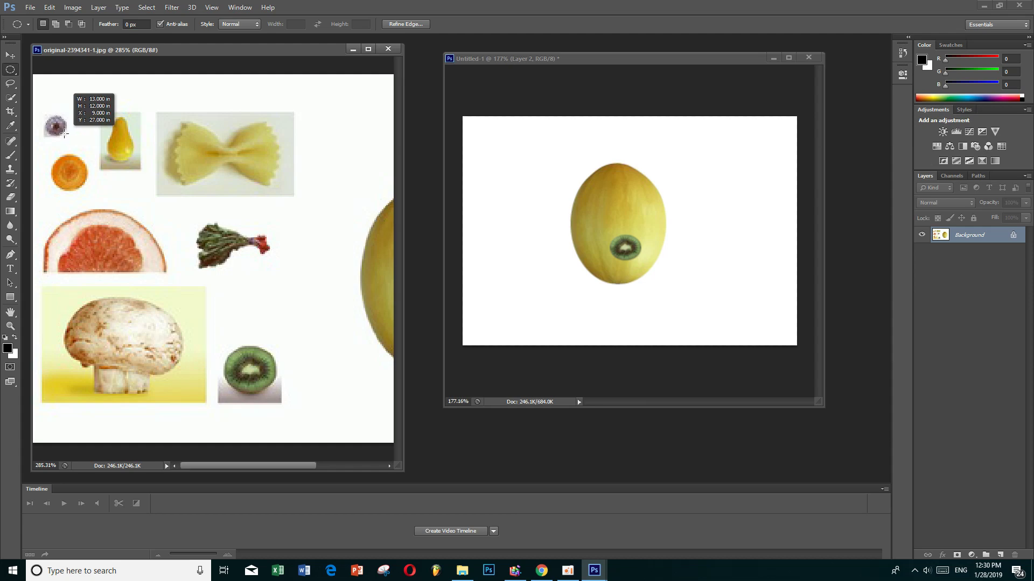
pyautogui.moveTo(64, 133); pyautogui.dragTo(64, 134)
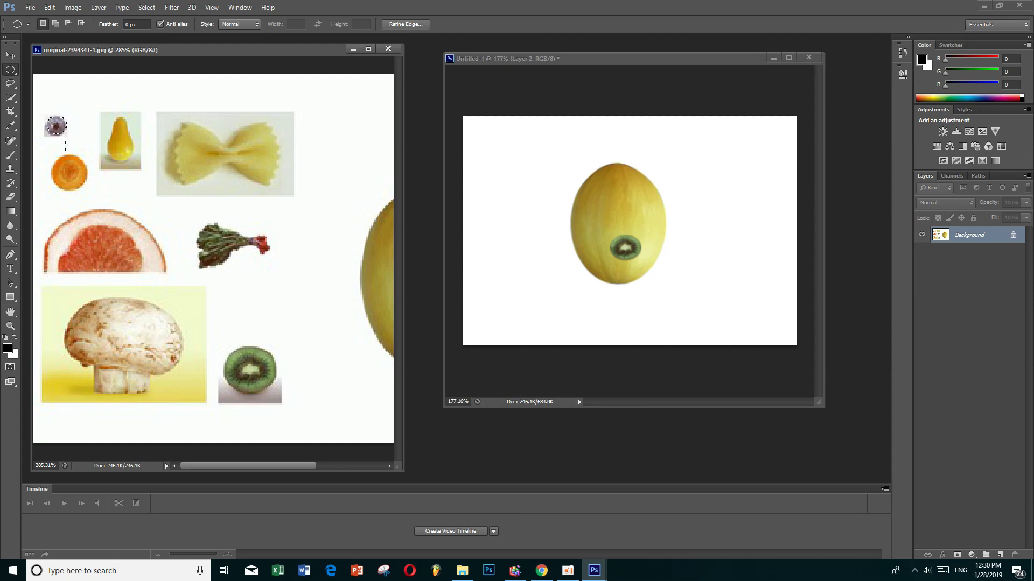
pyautogui.press('v')
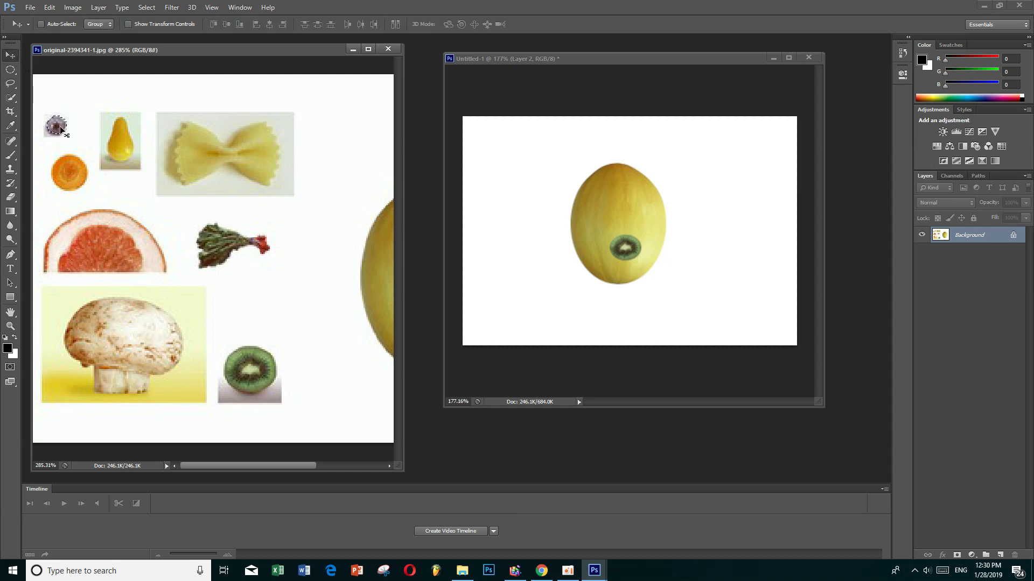
pyautogui.moveTo(61, 130); pyautogui.dragTo(506, 170)
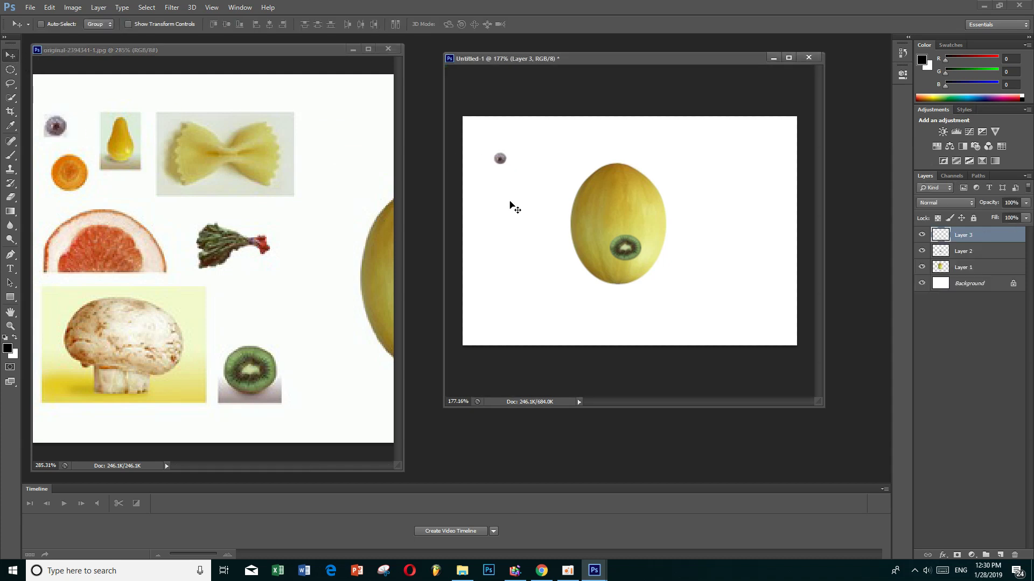
pyautogui.click(11, 71)
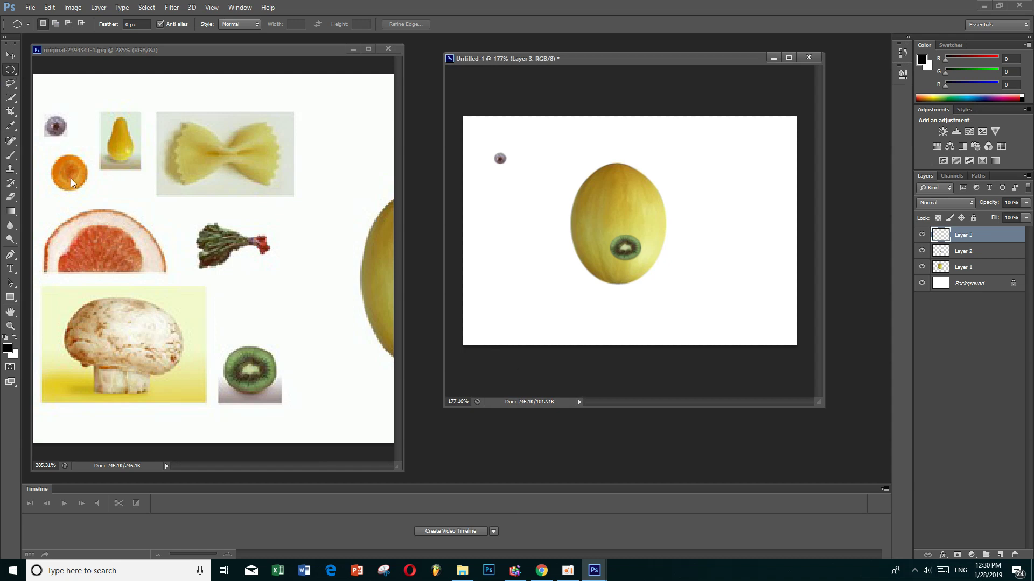
# Step: Select the orange slice with an ellipse and drop it beside the blueberry as Layer 4
pyautogui.click(69, 50)
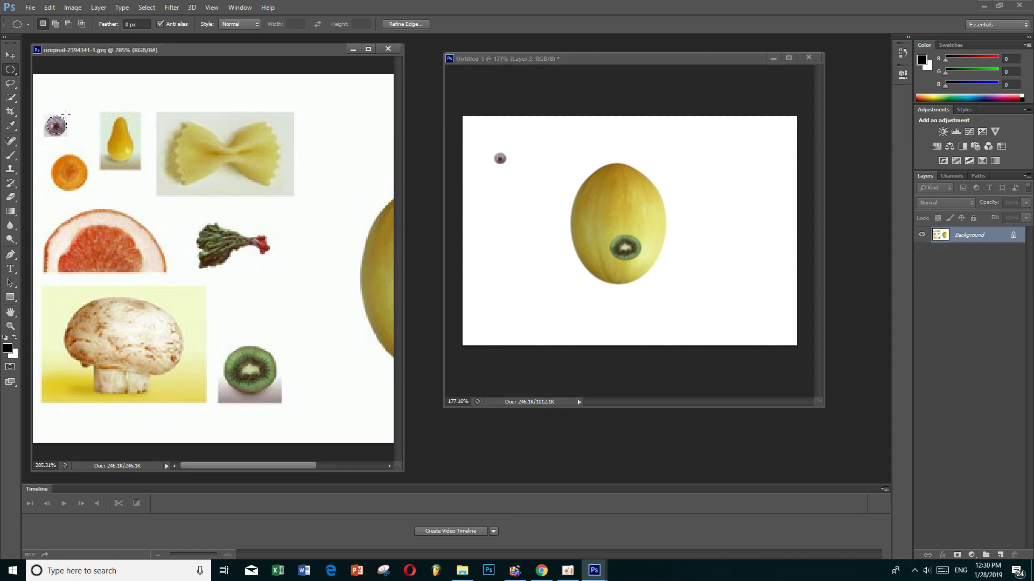
pyautogui.click(66, 161)
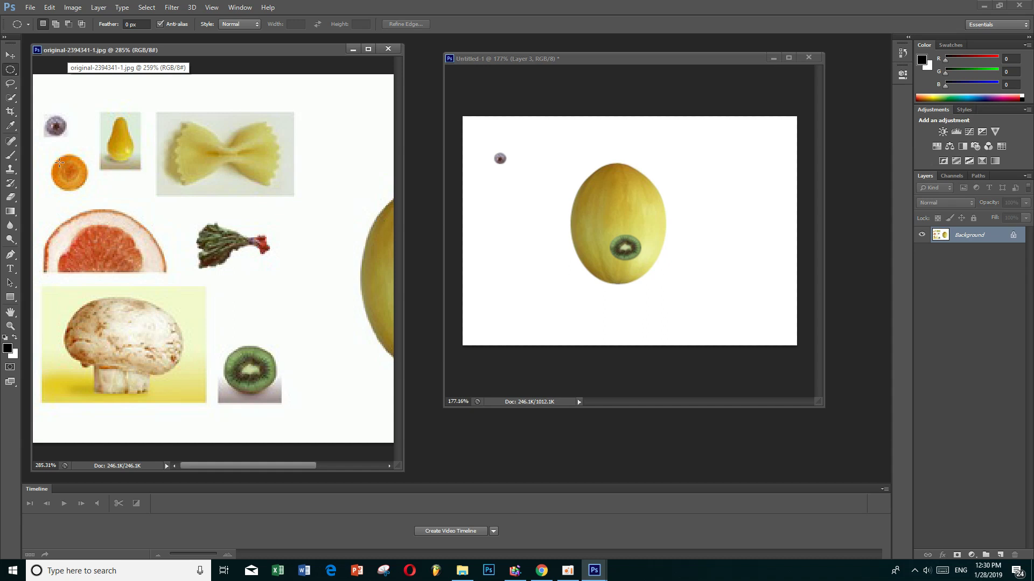
pyautogui.moveTo(59, 162); pyautogui.dragTo(83, 185)
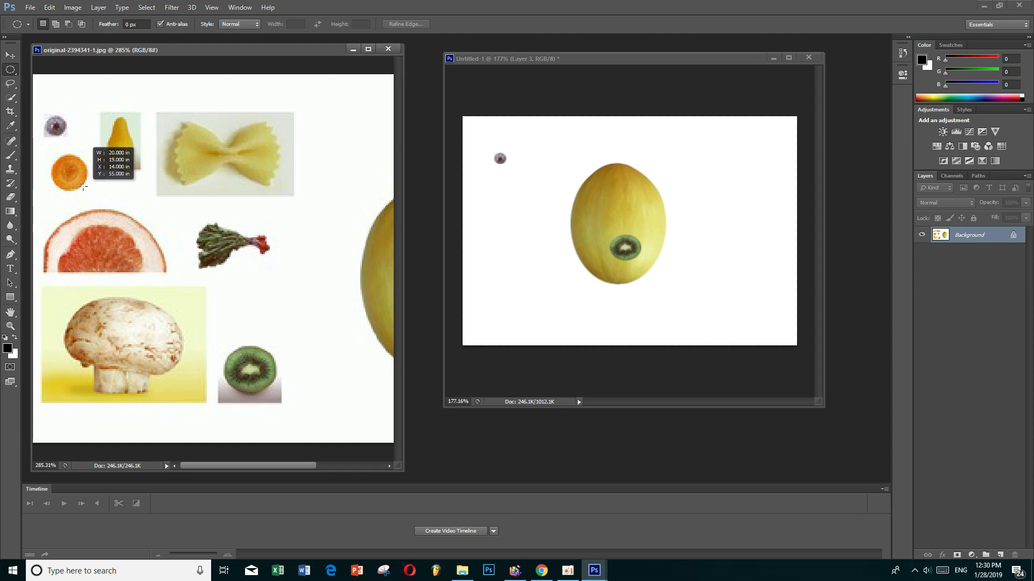
pyautogui.moveTo(84, 186); pyautogui.dragTo(84, 187)
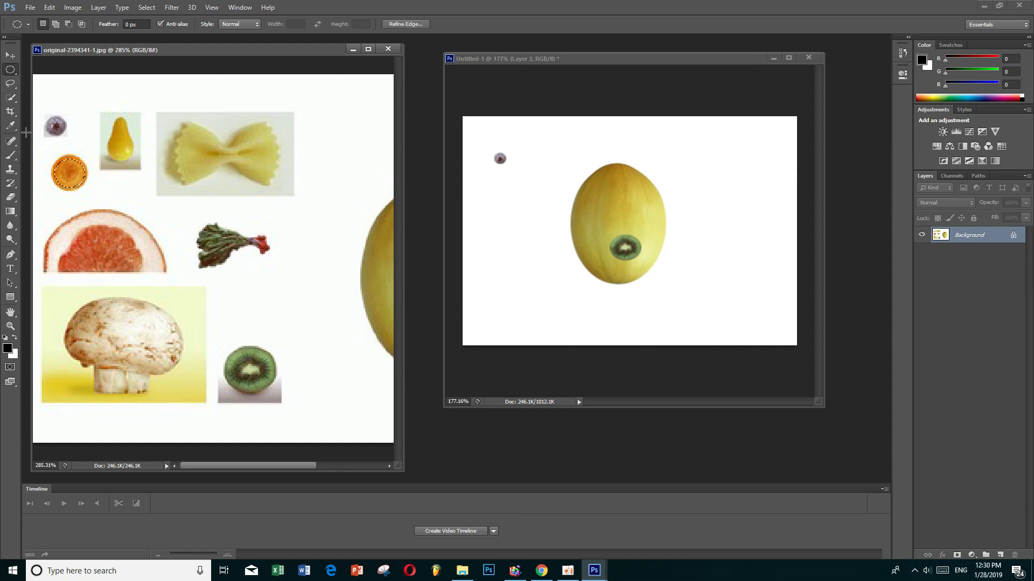
pyautogui.click(62, 155)
pyautogui.moveTo(54, 160); pyautogui.dragTo(103, 187)
pyautogui.click(12, 55)
pyautogui.moveTo(69, 172); pyautogui.dragTo(538, 164)
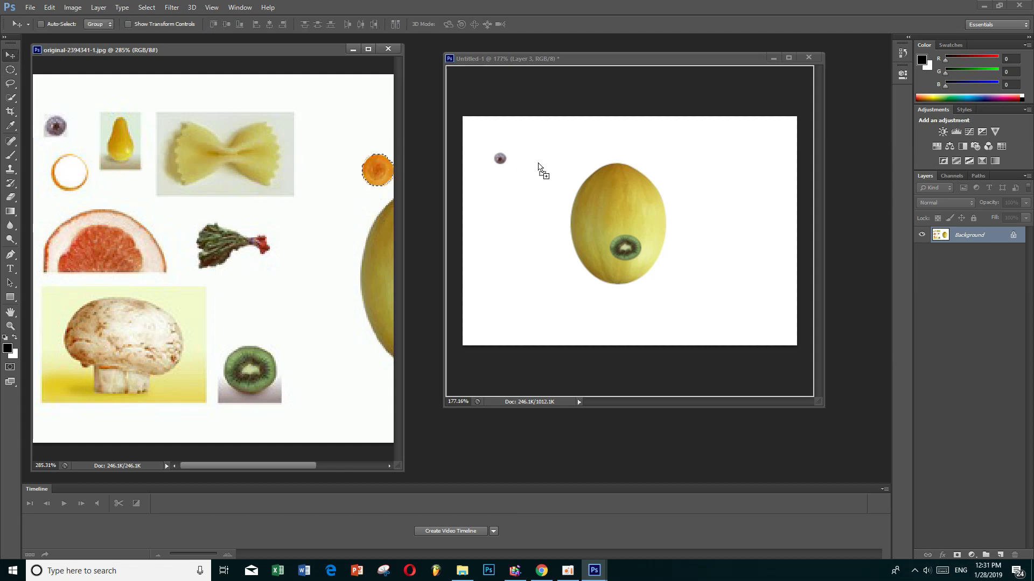
pyautogui.moveTo(538, 164); pyautogui.dragTo(538, 164)
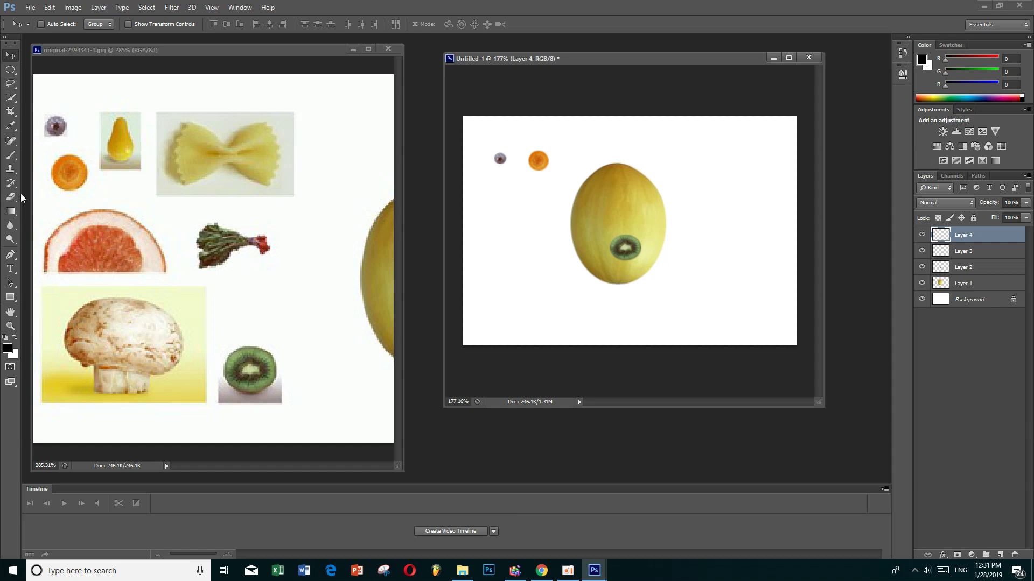
pyautogui.click(10, 84)
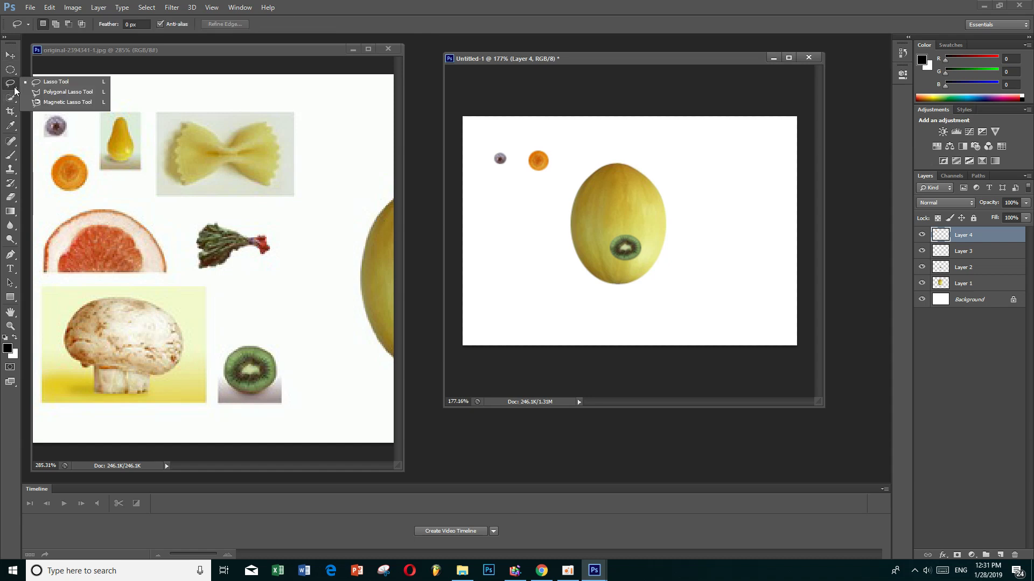
# Step: Switch to the Magnetic Lasso and pan the source photo to show every ingredient
pyautogui.click(56, 104)
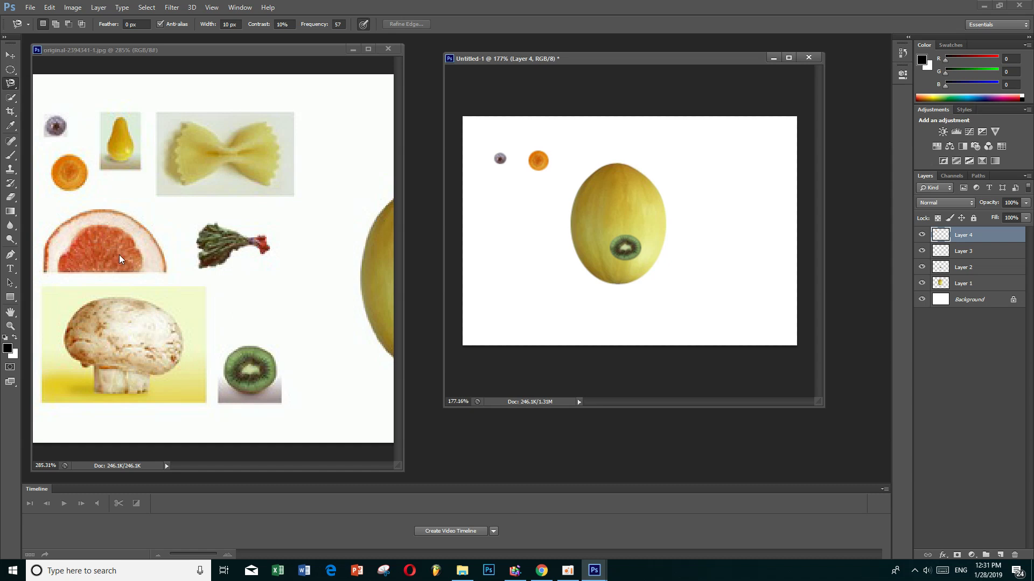
pyautogui.scroll(1, 142, 275)
pyautogui.scroll(1, 135, 258)
pyautogui.scroll(-1, 127, 237)
pyautogui.click(134, 63)
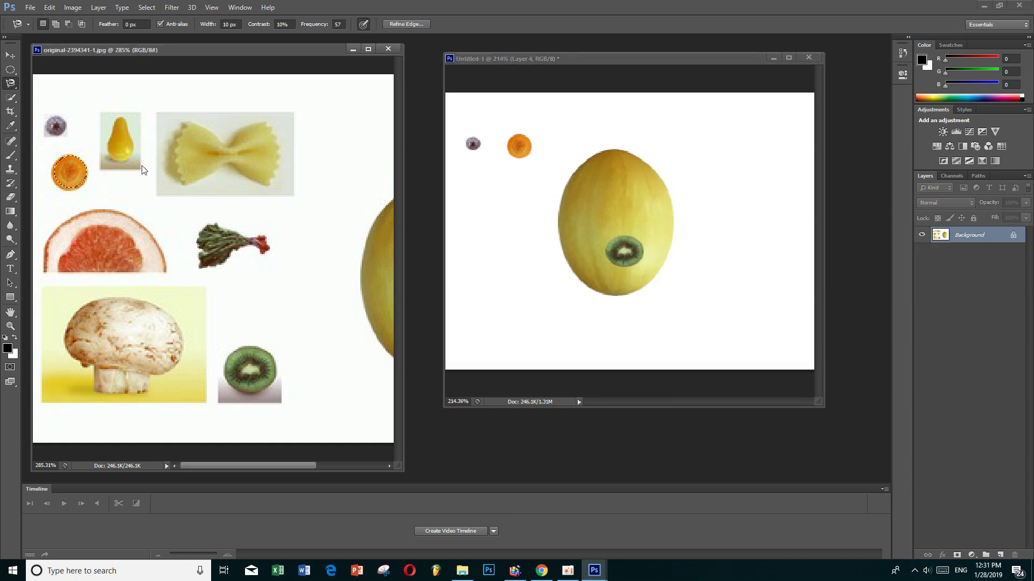
pyautogui.scroll(1, 181, 262)
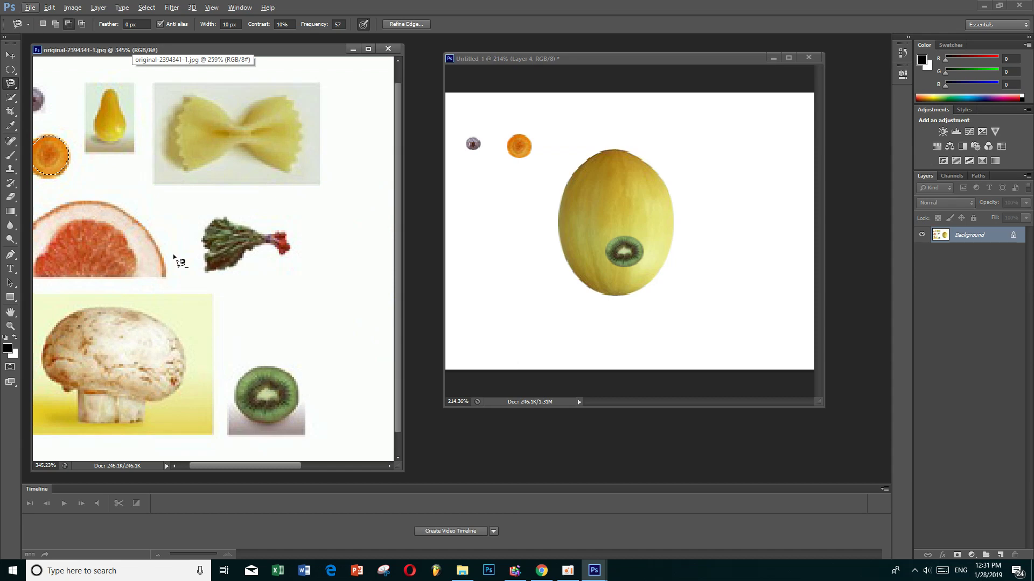
pyautogui.moveTo(132, 203); pyautogui.dragTo(294, 212)
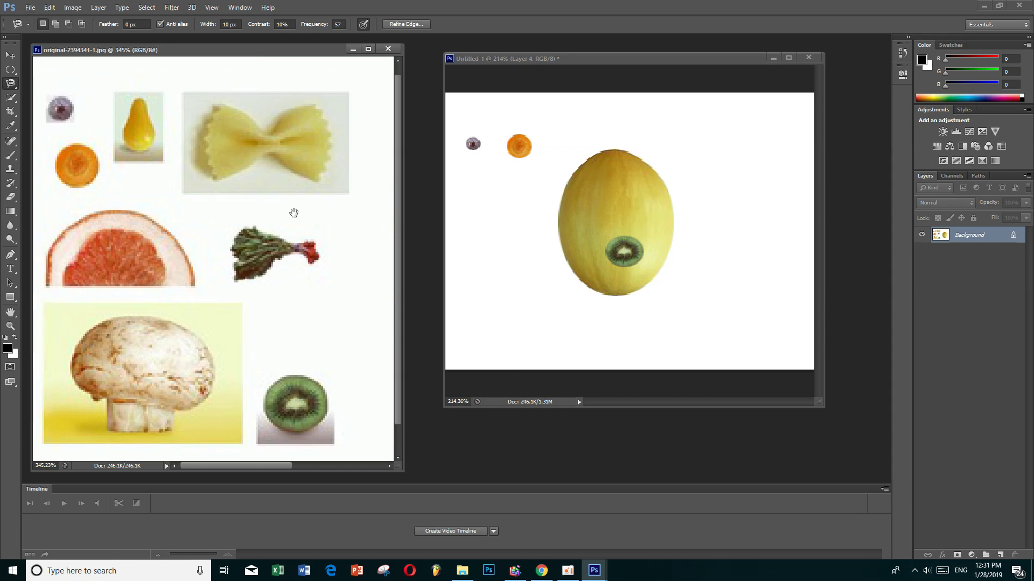
# Step: Trace the grapefruit flesh and drop it at the canvas's upper right as Layer 5
pyautogui.click(63, 286)
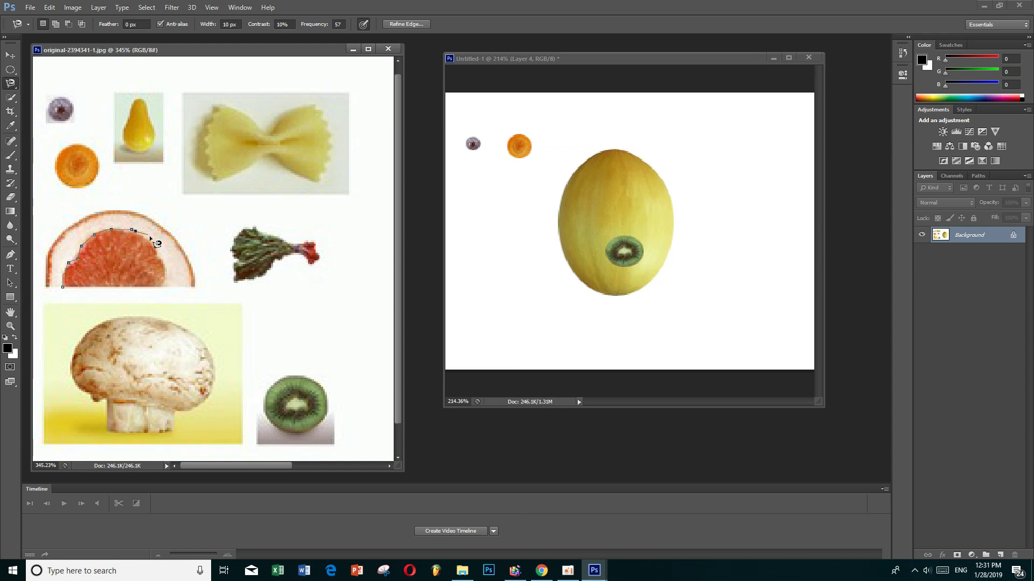
pyautogui.click(63, 289)
pyautogui.click(10, 53)
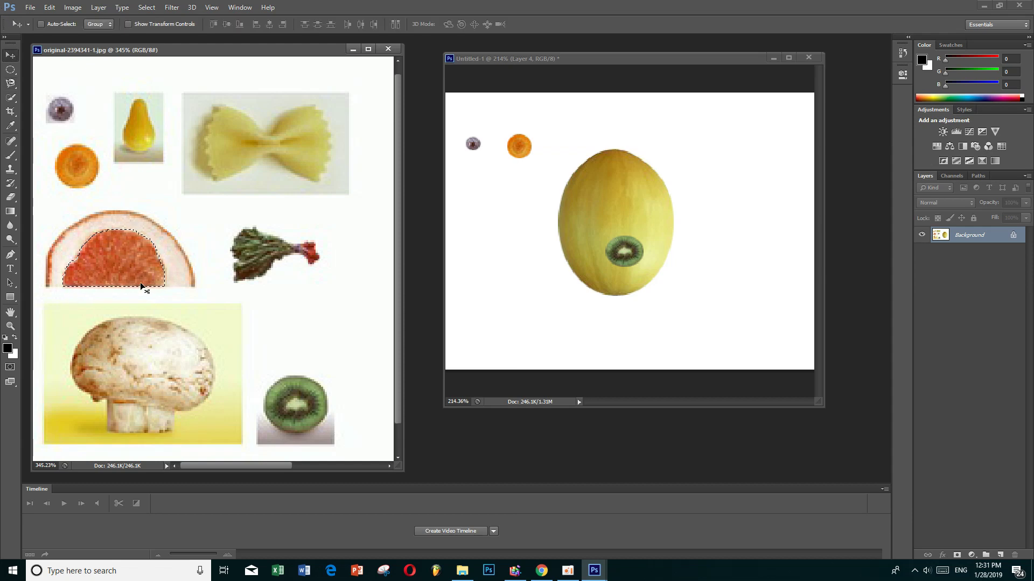
pyautogui.moveTo(143, 283); pyautogui.dragTo(296, 246)
pyautogui.moveTo(770, 194); pyautogui.dragTo(729, 179)
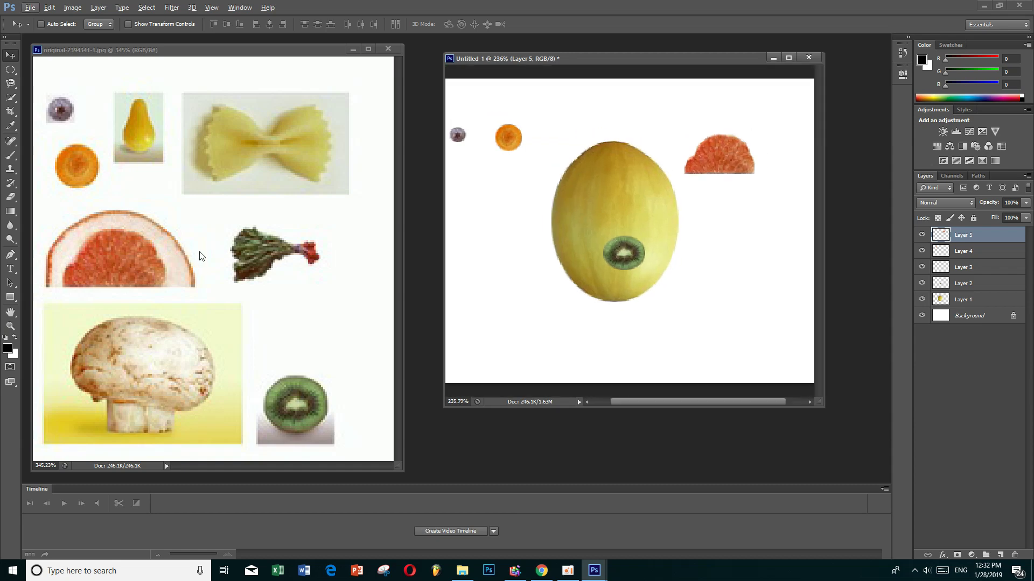
pyautogui.keyDown('alt'); pyautogui.scroll(1, 186, 373); pyautogui.keyUp('alt')
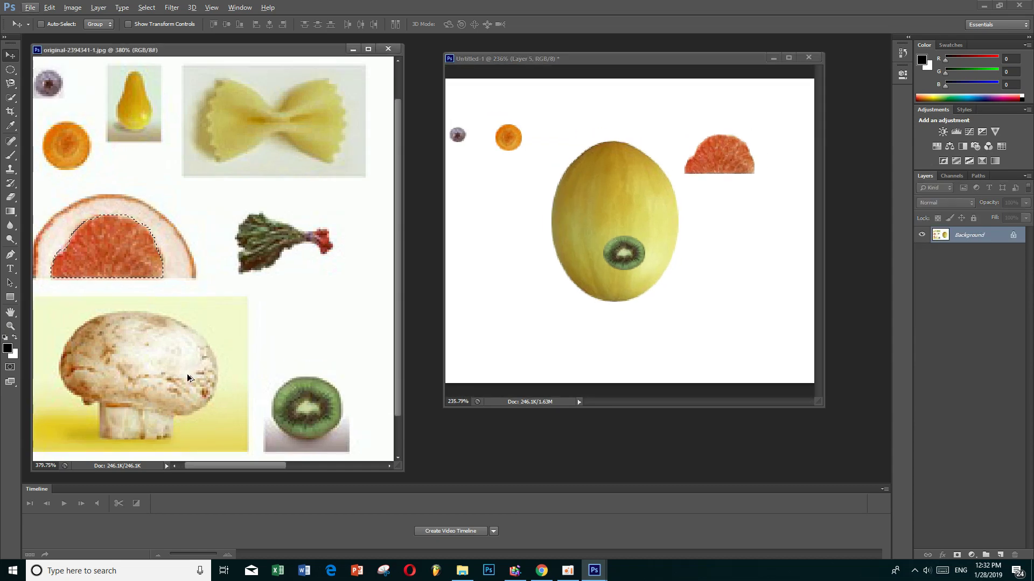
# Step: Cut out the mushroom with the Magnetic Lasso and place it right of the melon on Untitled-1
pyautogui.hotkey('ctrl', 'd')
pyautogui.click(8, 85)
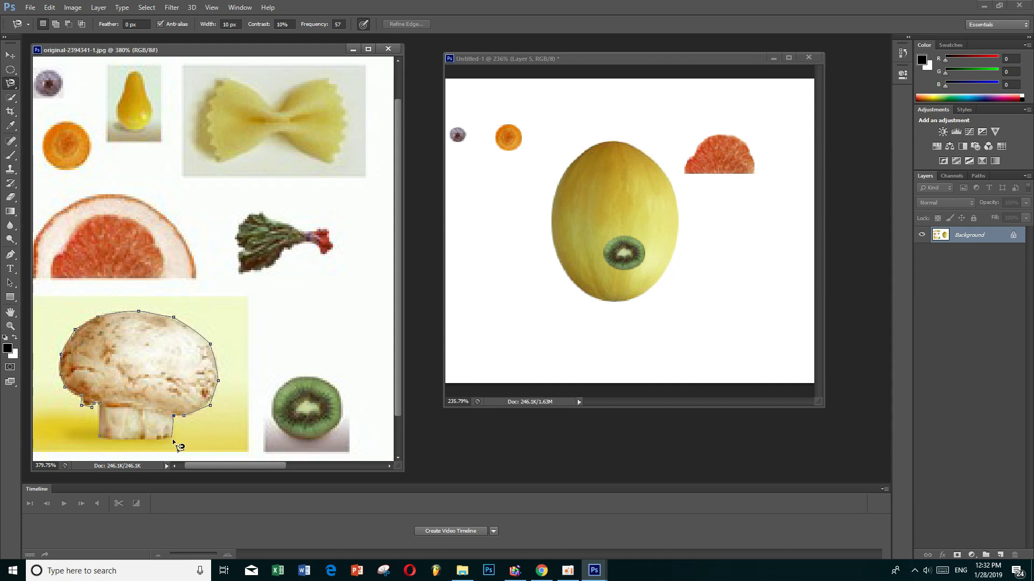
pyautogui.doubleClick(98, 437)
pyautogui.click(10, 54)
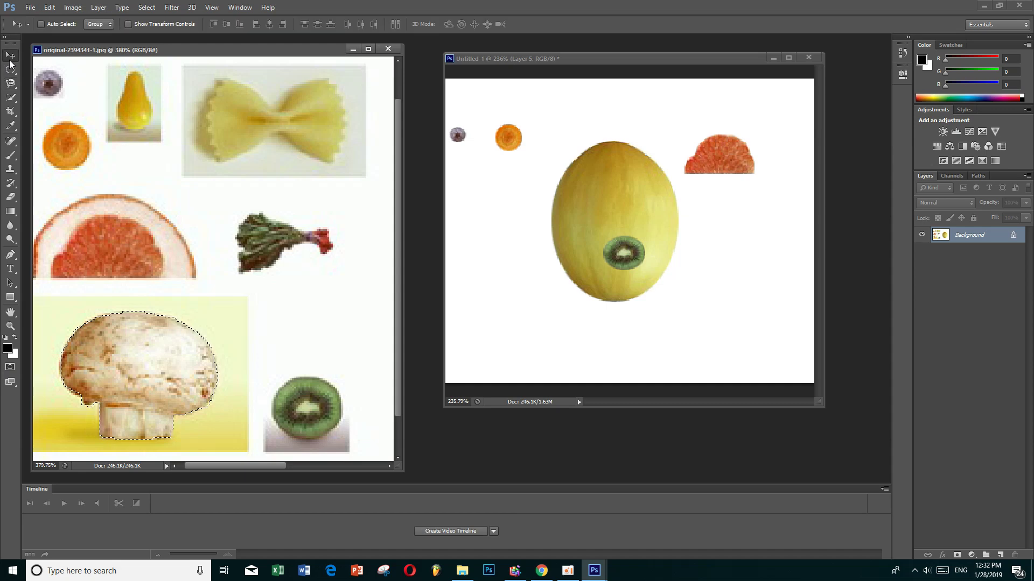
pyautogui.moveTo(128, 343); pyautogui.dragTo(751, 249)
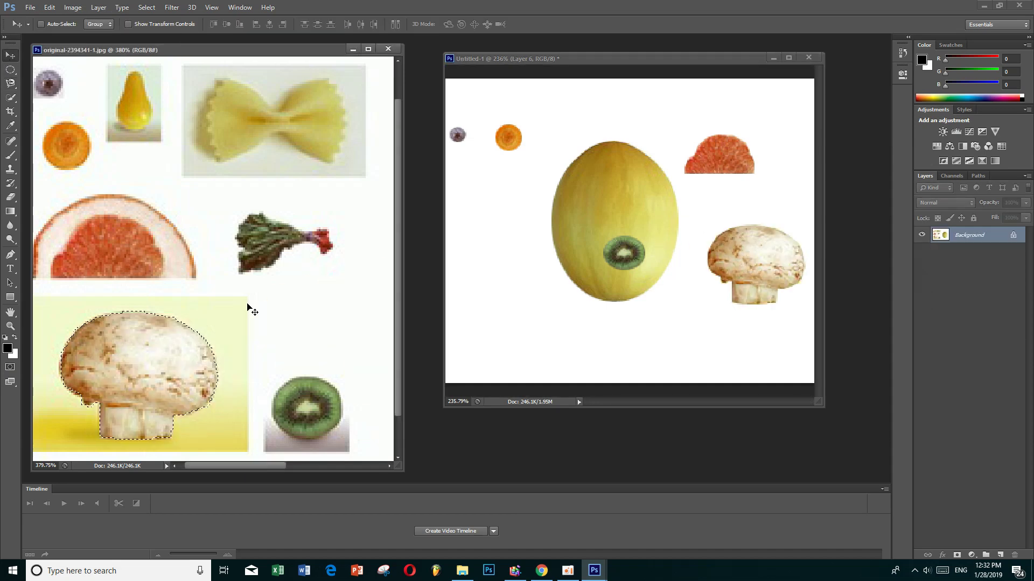
# Step: Trace the yellow pear with the Magnetic Lasso and drag it onto the canvas above the melon
pyautogui.scroll(3, 260, 302)
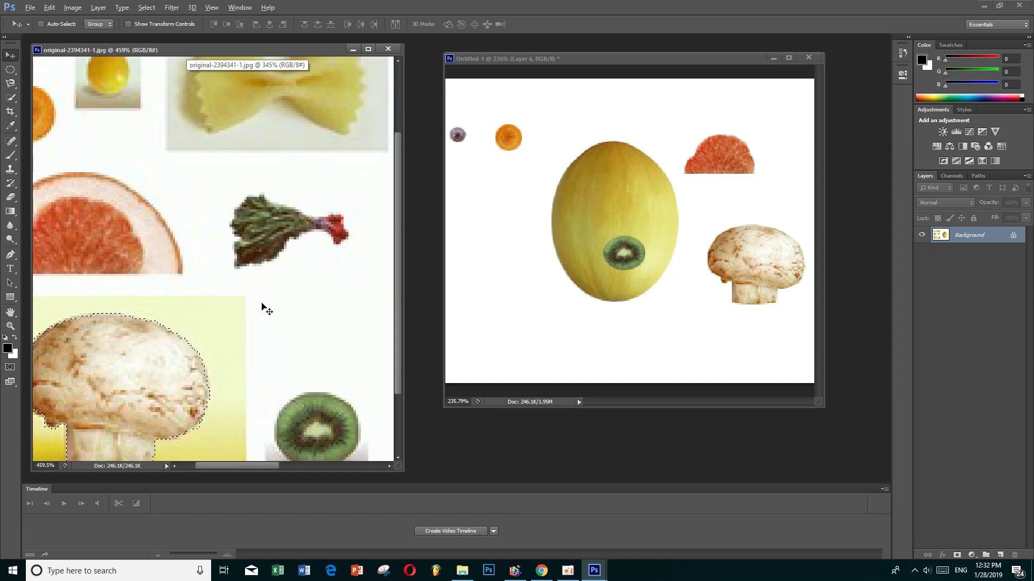
pyautogui.scroll(-1, 205, 214)
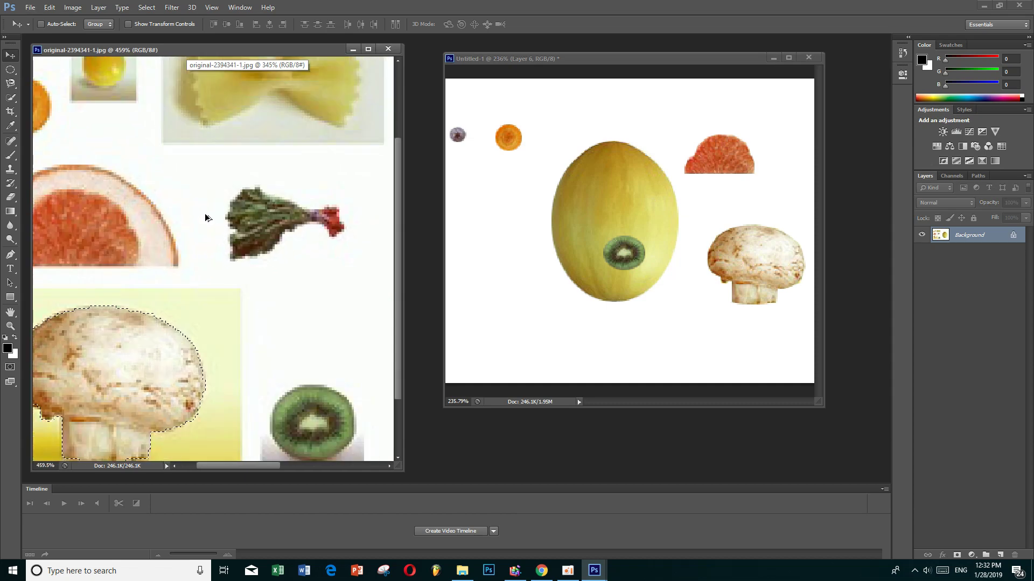
pyautogui.scroll(-1, 205, 213)
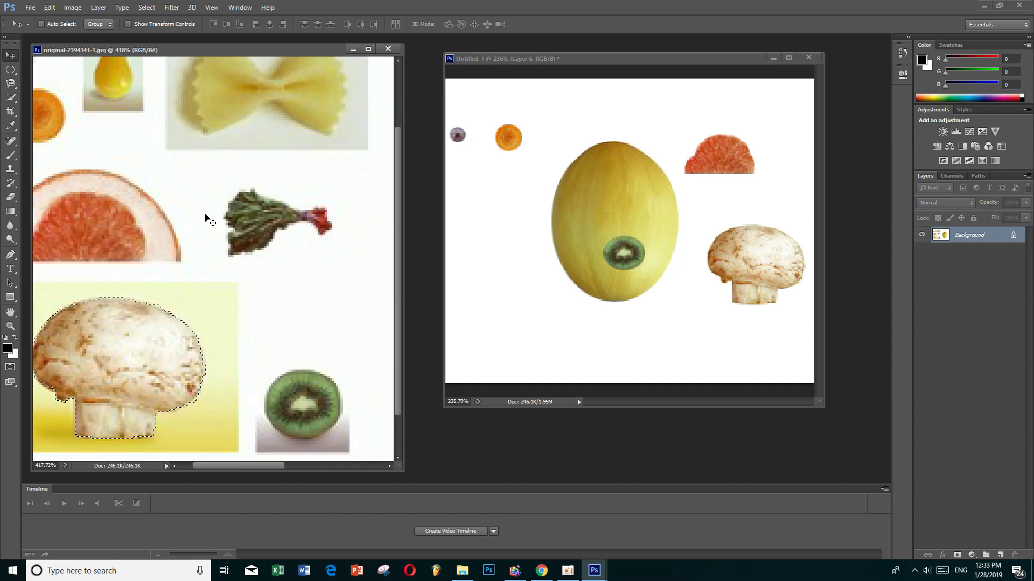
pyautogui.scroll(-1, 205, 214)
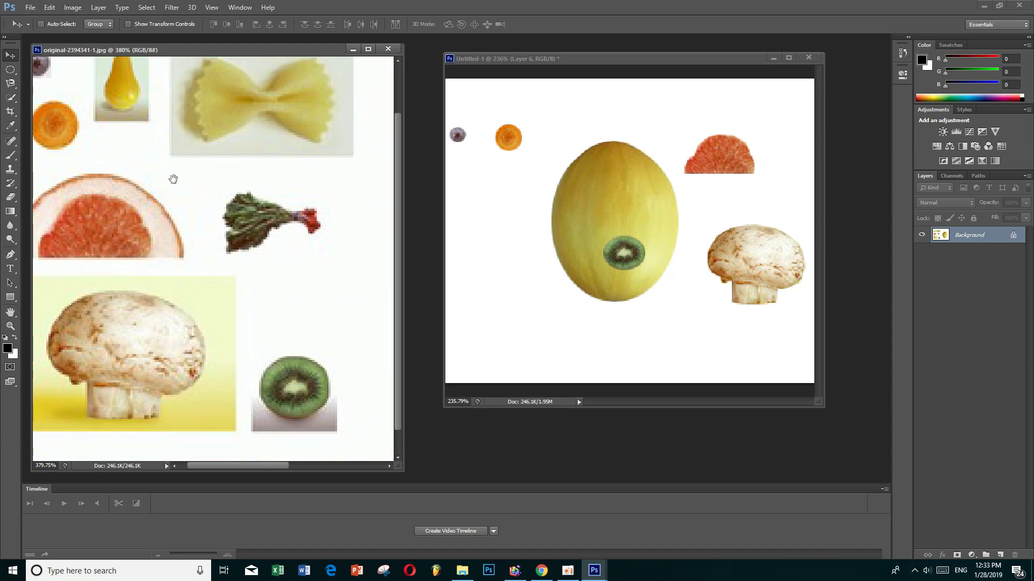
pyautogui.scroll(3, 175, 178)
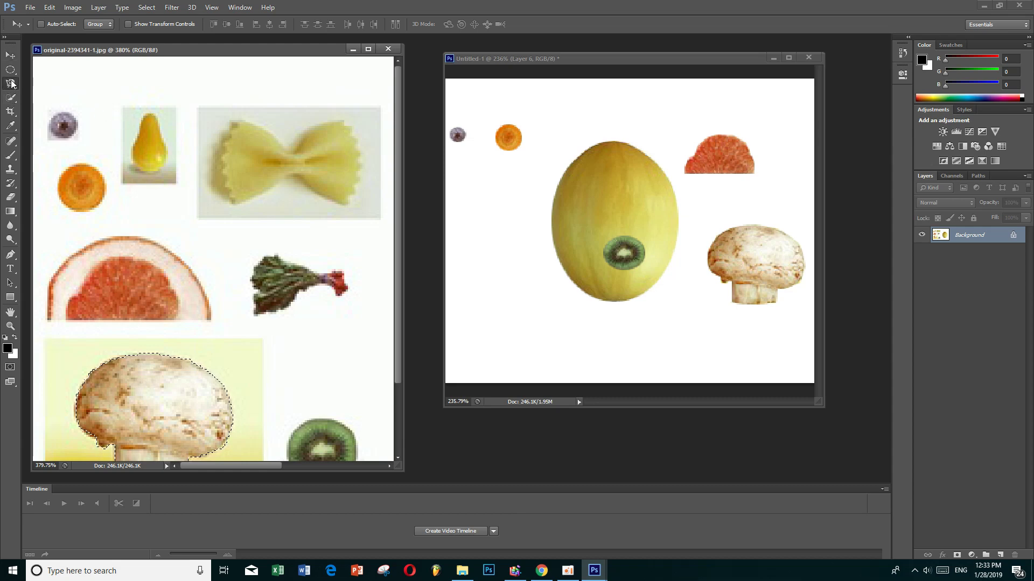
pyautogui.click(11, 82)
pyautogui.click(147, 114)
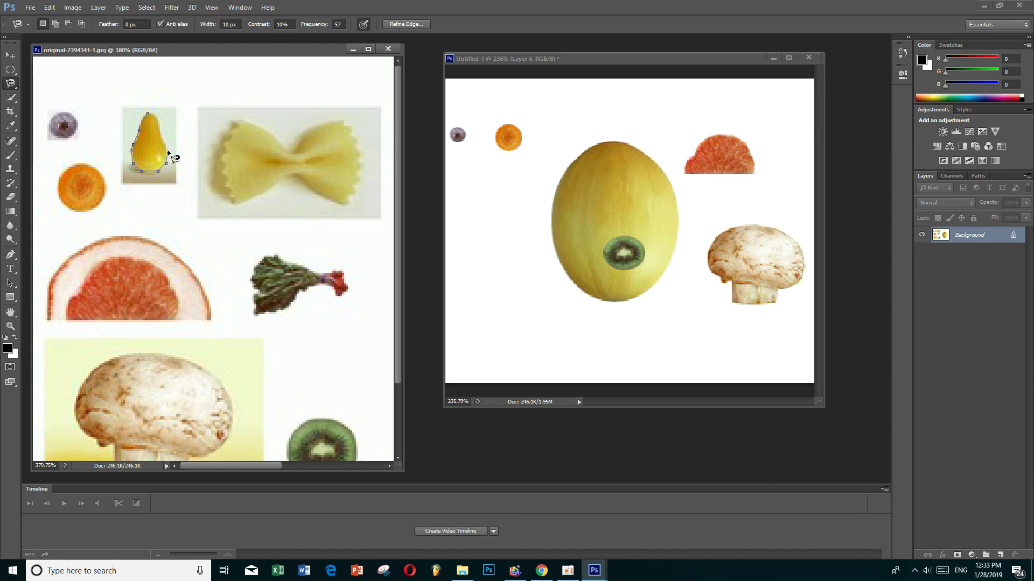
pyautogui.click(149, 115)
pyautogui.click(10, 55)
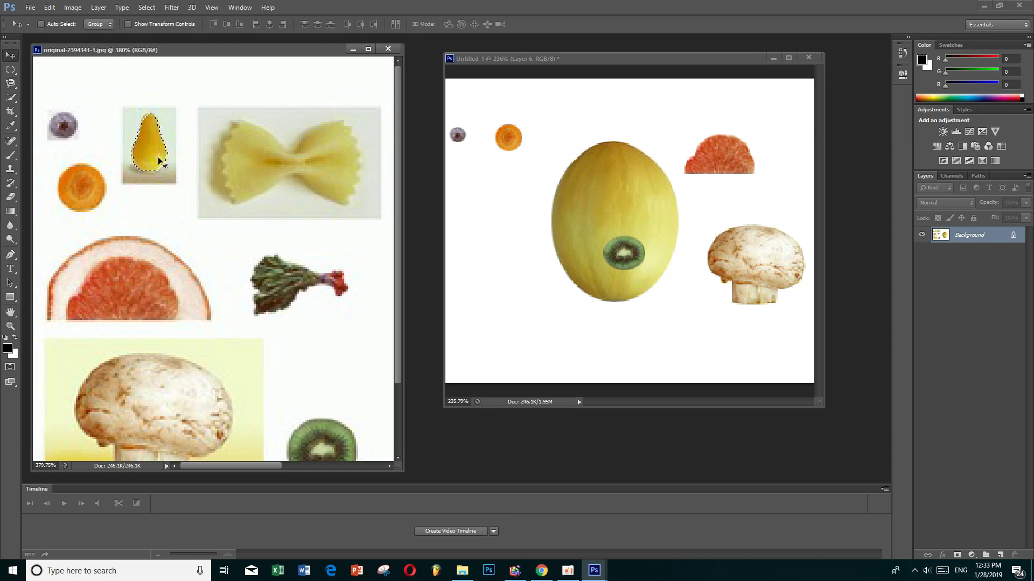
pyautogui.moveTo(158, 156); pyautogui.dragTo(549, 132)
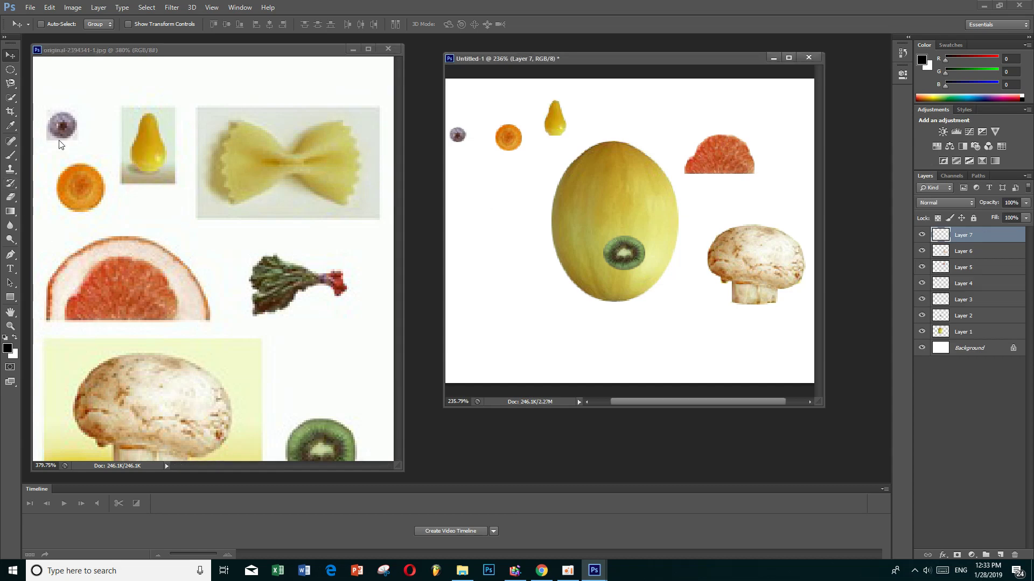
pyautogui.click(14, 83)
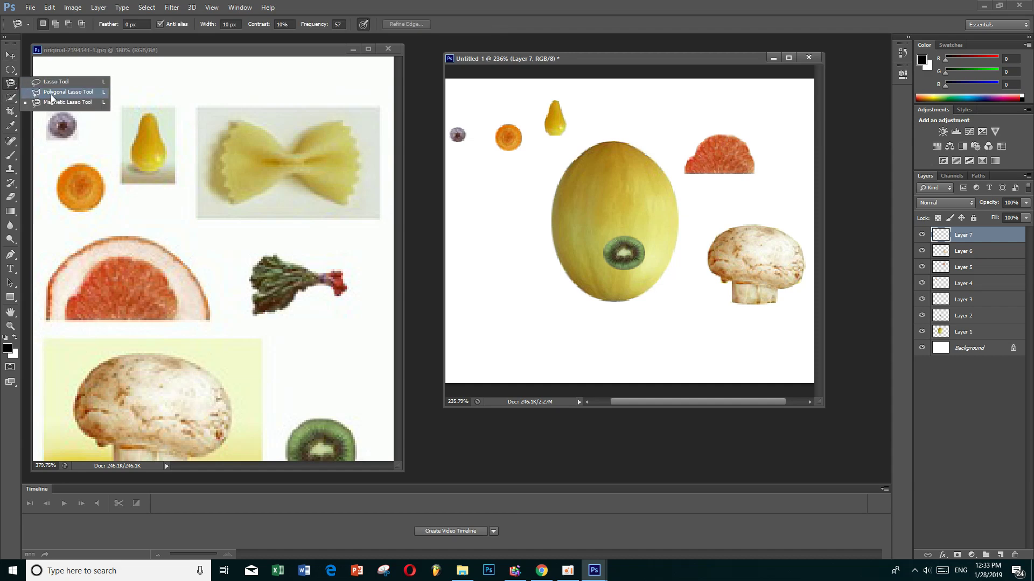
# Step: Select the bow-tie pasta with the Polygonal Lasso and drag it to Untitled-1's lower left
pyautogui.click(85, 93)
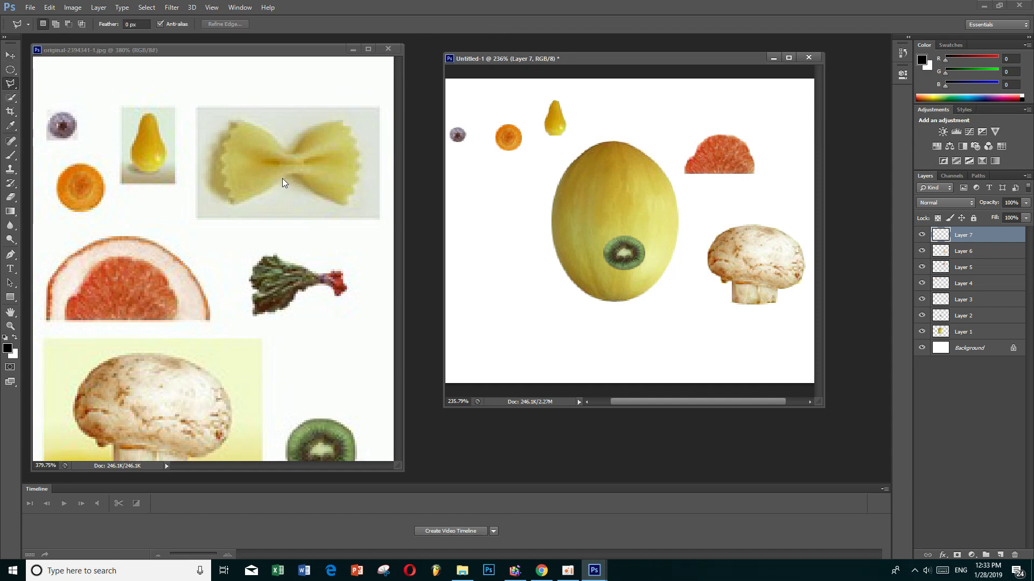
pyautogui.click(284, 177)
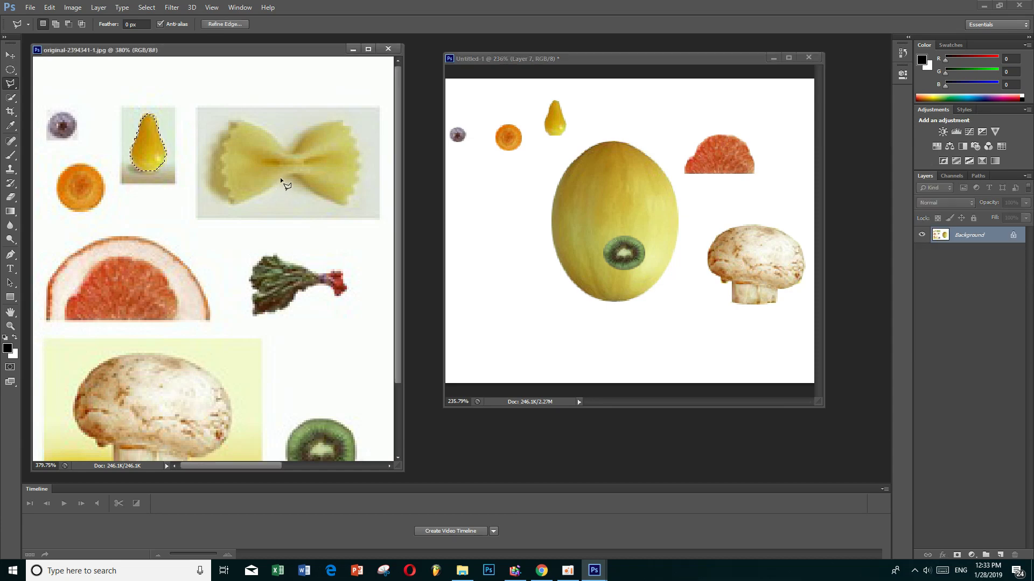
pyautogui.hotkey('ctrl', 'd')
pyautogui.scroll(1, 285, 182)
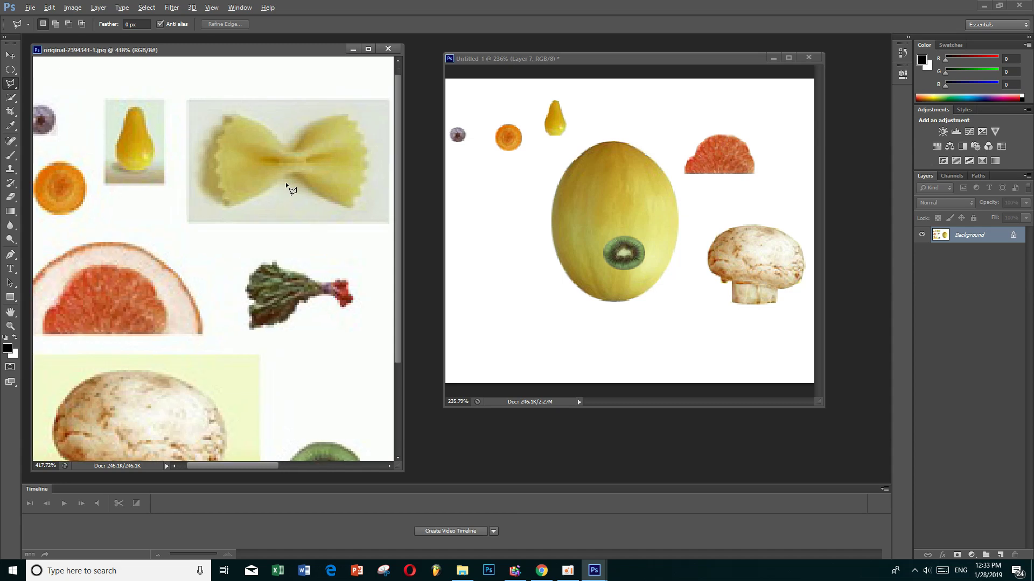
pyautogui.scroll(1, 285, 182)
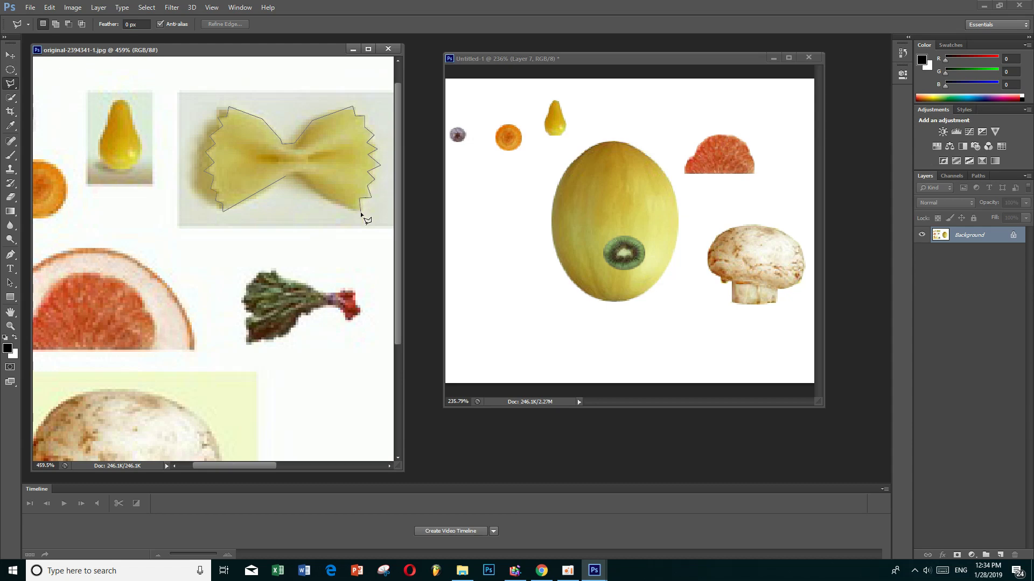
pyautogui.doubleClick(285, 176)
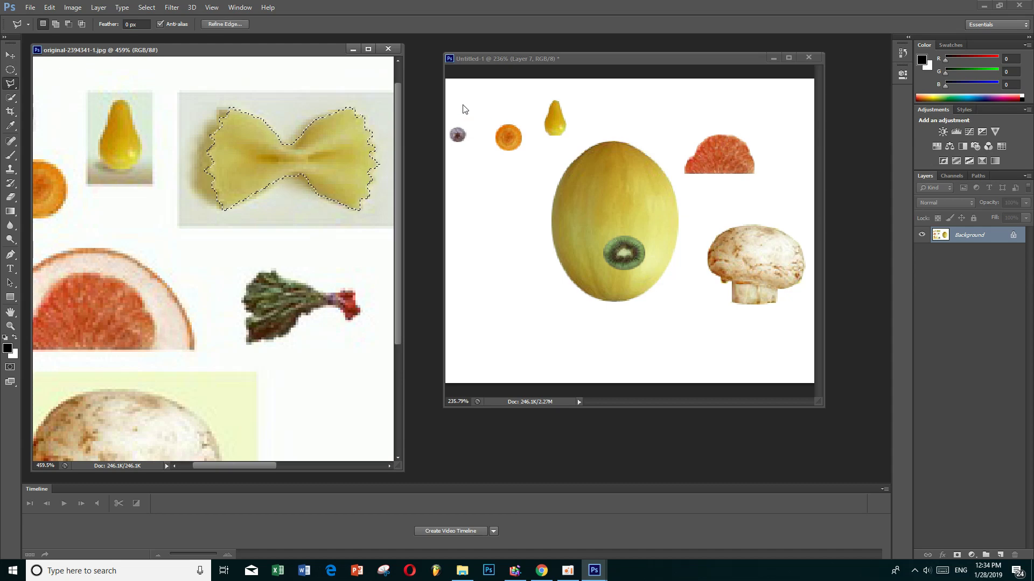
pyautogui.press('v')
pyautogui.moveTo(277, 169); pyautogui.dragTo(478, 288)
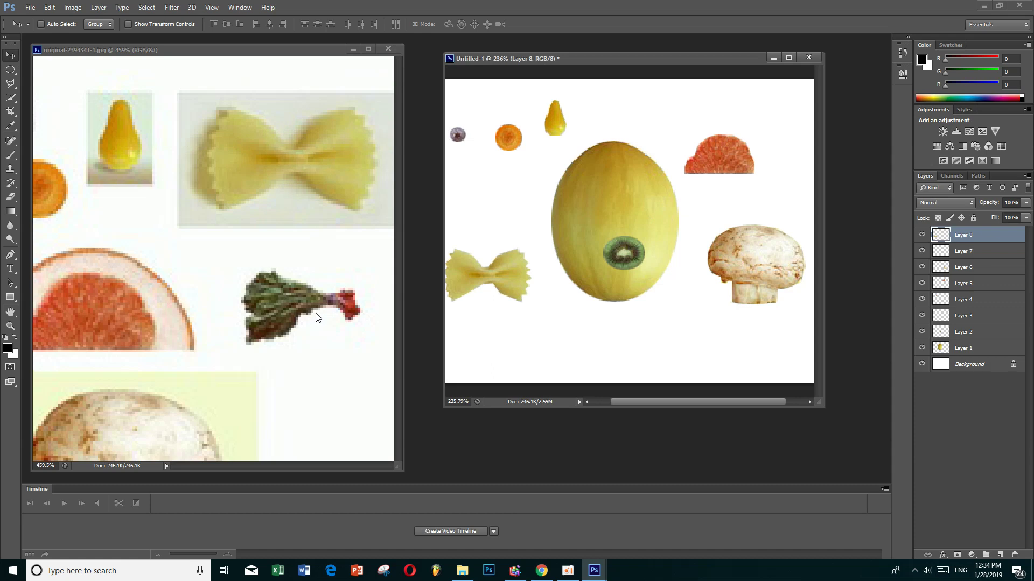
# Step: Deselect, then trace the herb sprig and its red flower with the Polygonal Lasso
pyautogui.click(121, 59)
pyautogui.hotkey('ctrl', 'd')
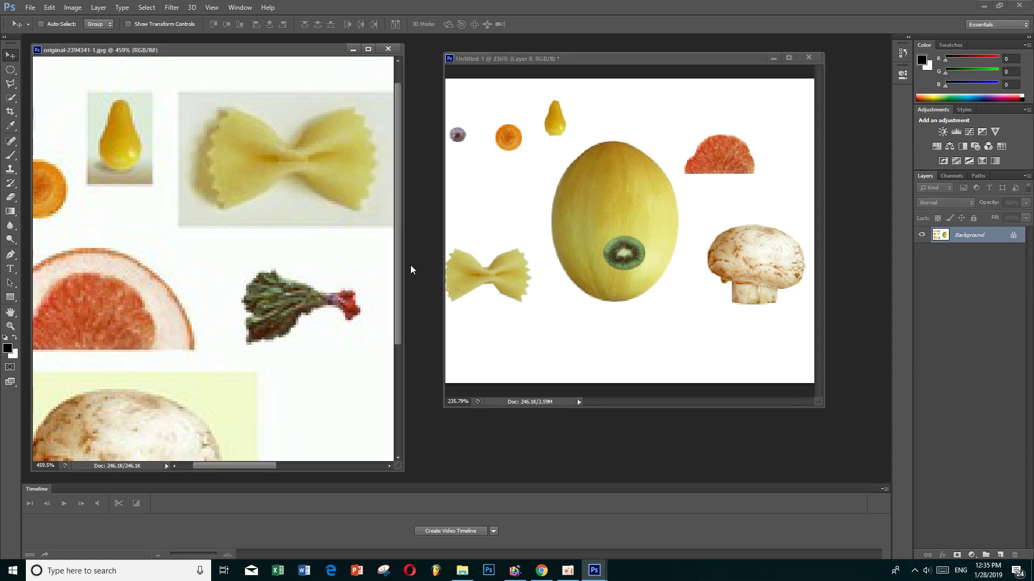
pyautogui.click(11, 83)
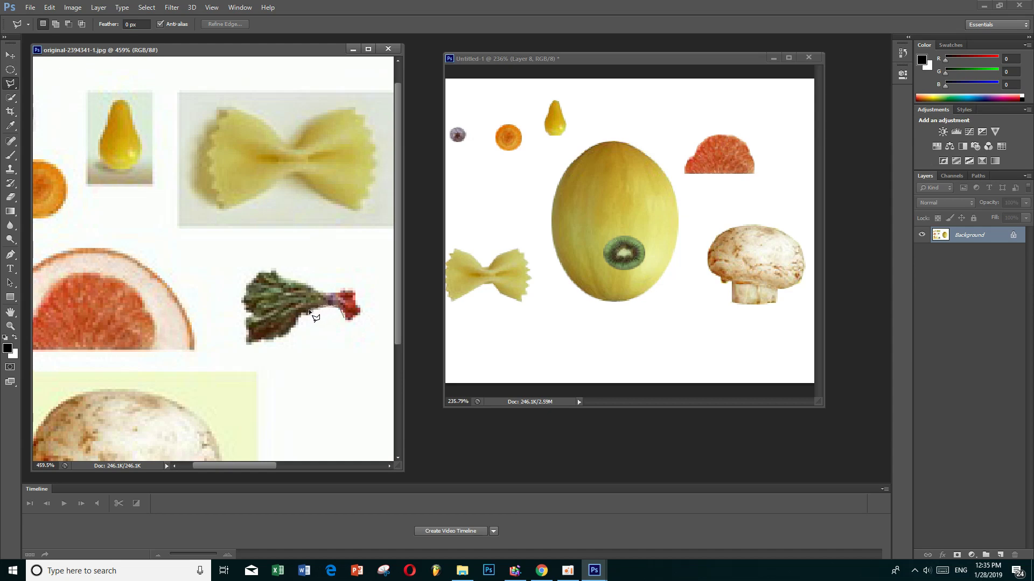
pyautogui.moveTo(299, 317)
pyautogui.mouseDown()
pyautogui.moveTo(275, 343)
pyautogui.moveTo(247, 329)
pyautogui.moveTo(246, 295)
pyautogui.mouseUp()
pyautogui.click(247, 279)
pyautogui.click(262, 270)
pyautogui.click(273, 270)
pyautogui.click(321, 295)
pyautogui.click(354, 291)
pyautogui.doubleClick(344, 319)
# Step: Drag the herb sprig into the face canvas below the melon and nudge it down-right
pyautogui.click(15, 56)
pyautogui.moveTo(272, 290)
pyautogui.mouseDown()
pyautogui.moveTo(620, 312)
pyautogui.moveTo(640, 325)
pyautogui.mouseUp()
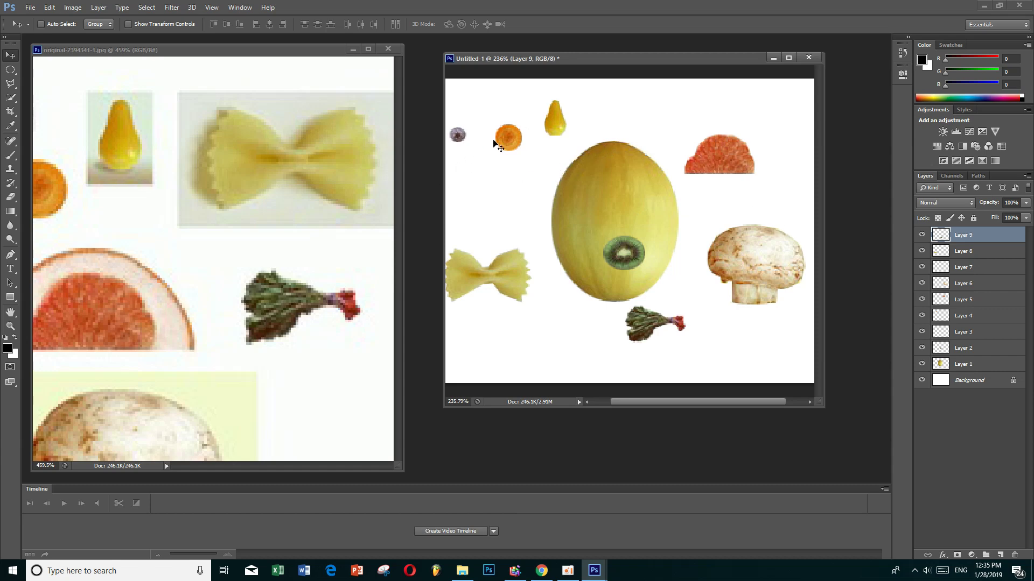
pyautogui.press('Down')
pyautogui.press('Down')
pyautogui.press('Down')
pyautogui.press('Right')
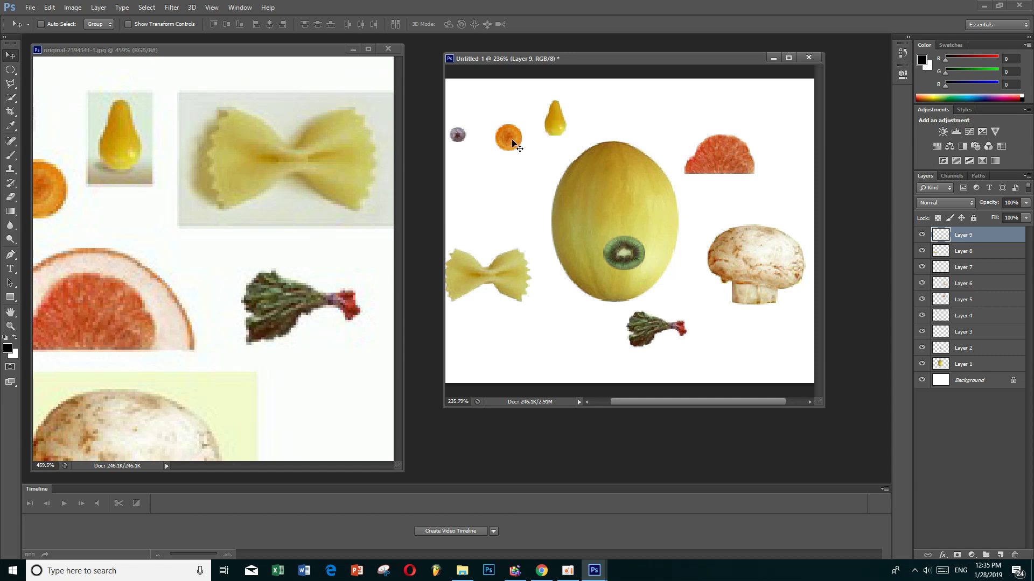
# Step: Move the herb sprig high onto the melon and Alt-drag a duplicate to its right
pyautogui.click(287, 54)
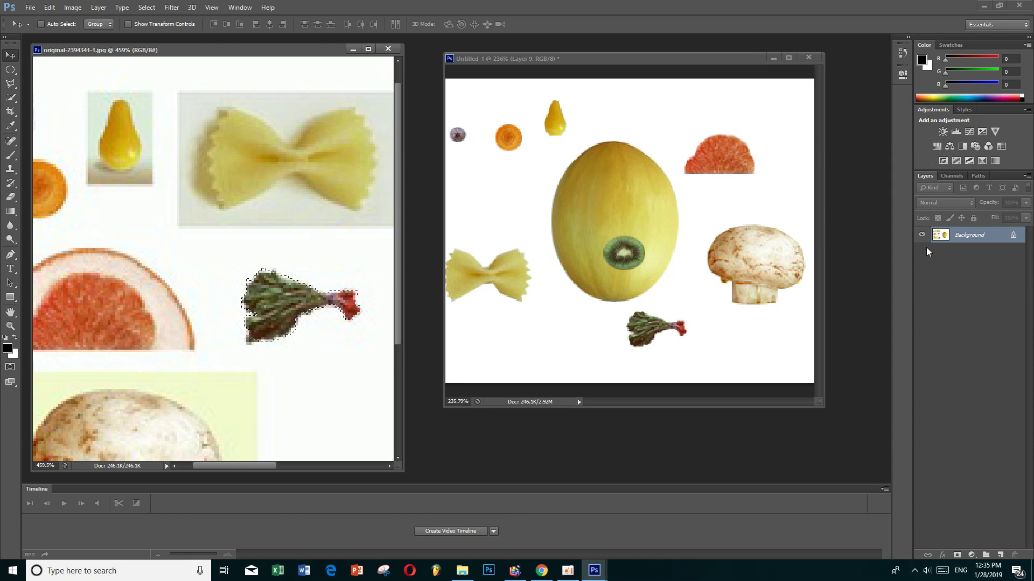
pyautogui.click(656, 347)
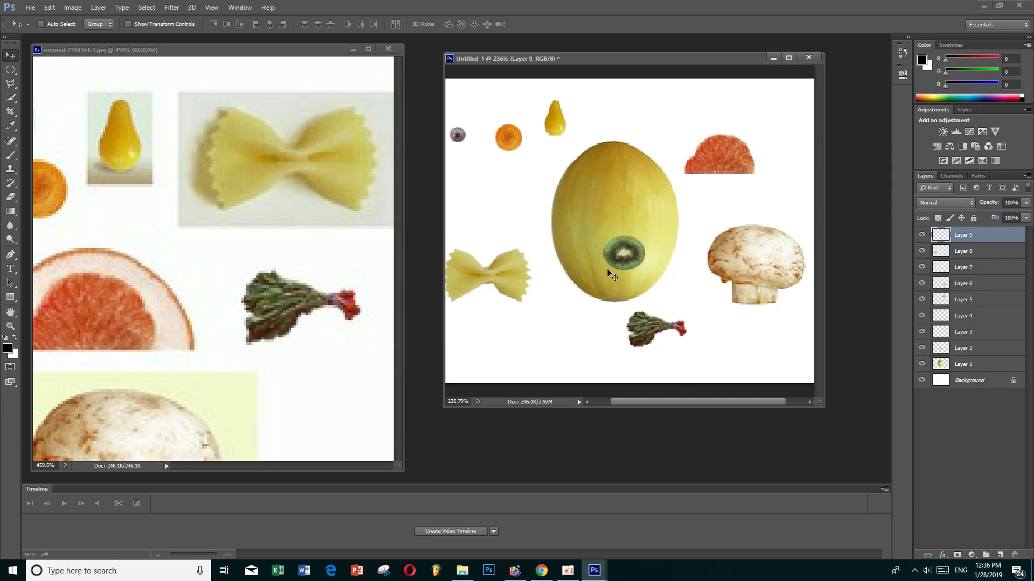
pyautogui.moveTo(641, 330)
pyautogui.mouseDown()
pyautogui.moveTo(583, 266)
pyautogui.moveTo(578, 209)
pyautogui.mouseUp()
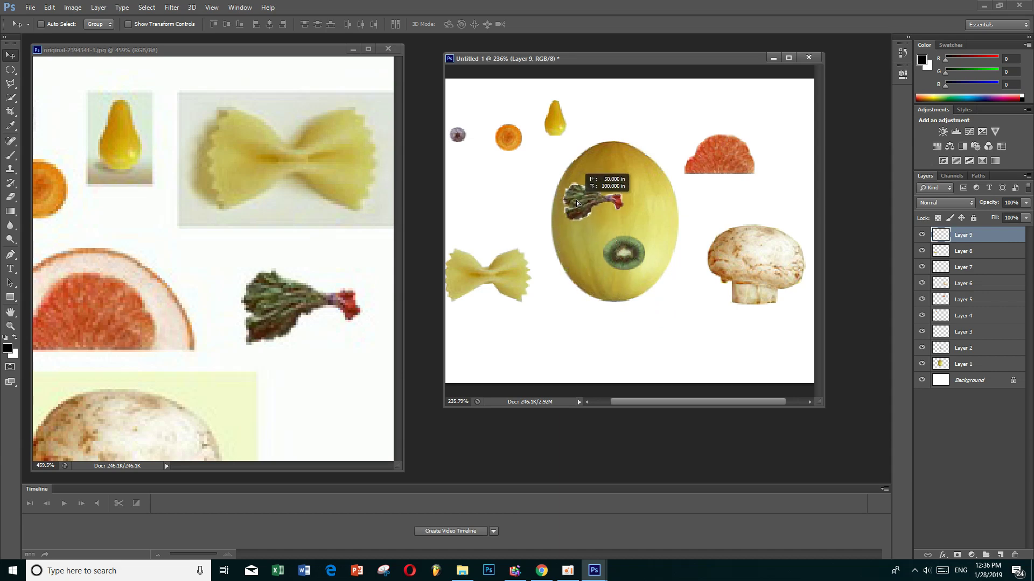
pyautogui.moveTo(578, 208); pyautogui.dragTo(576, 189)
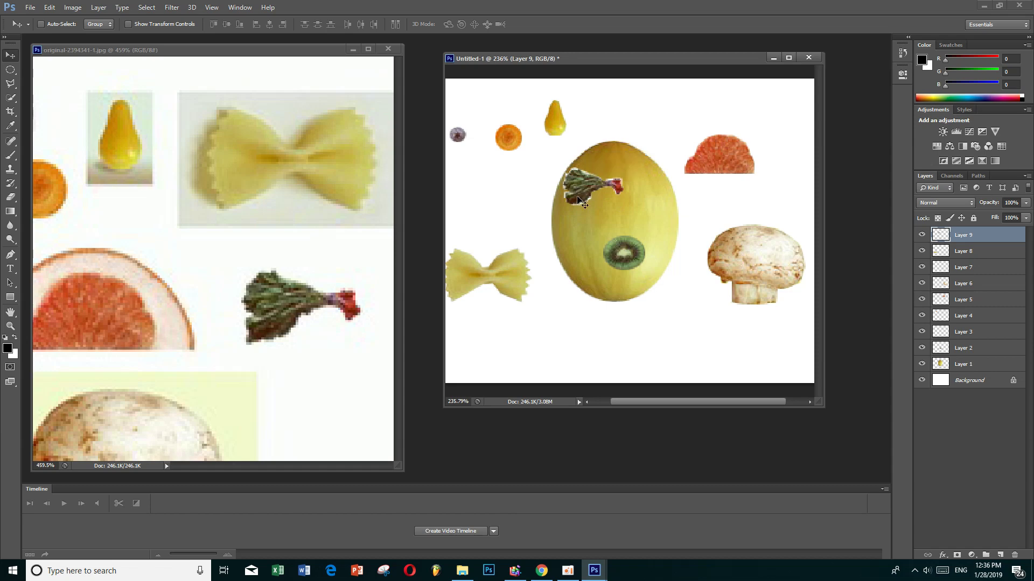
pyautogui.moveTo(579, 200); pyautogui.dragTo(640, 197)
# Step: Flip the copied sprig (Layer 9 copy) horizontally and shift it slightly right
pyautogui.hotkey('ctrl', 't')
pyautogui.rightClick(639, 184)
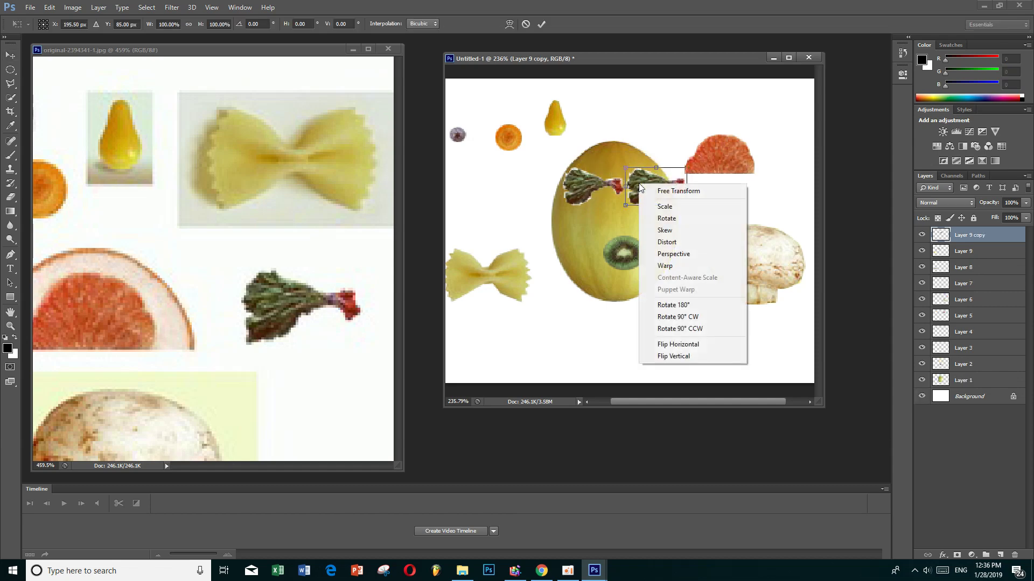
pyautogui.click(694, 346)
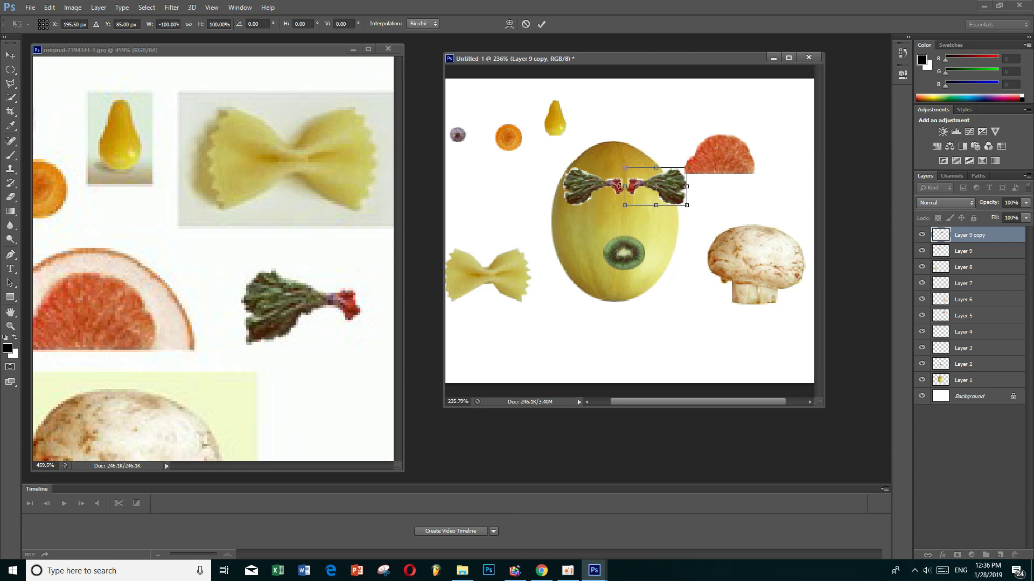
pyautogui.moveTo(658, 186); pyautogui.dragTo(665, 187)
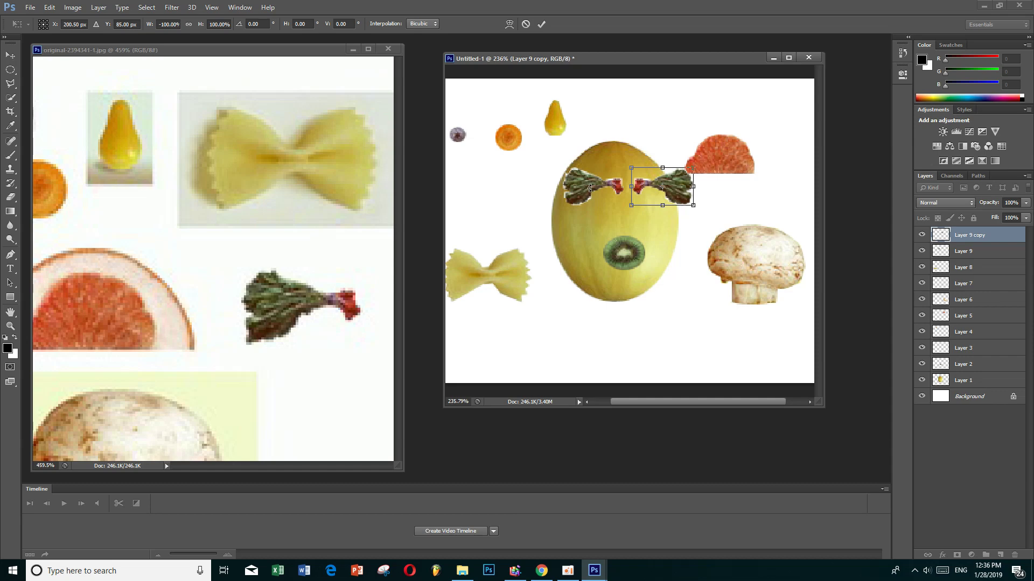
pyautogui.press('Return')
# Step: Reposition both eyebrow sprigs, moving the left one further left to widen the gap
pyautogui.moveTo(589, 188); pyautogui.dragTo(597, 190)
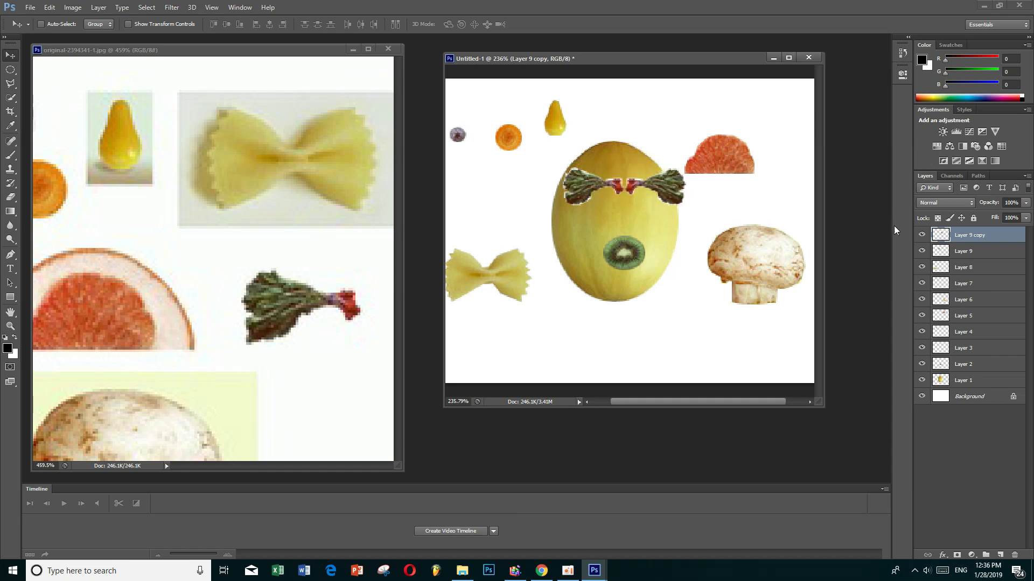
pyautogui.click(969, 251)
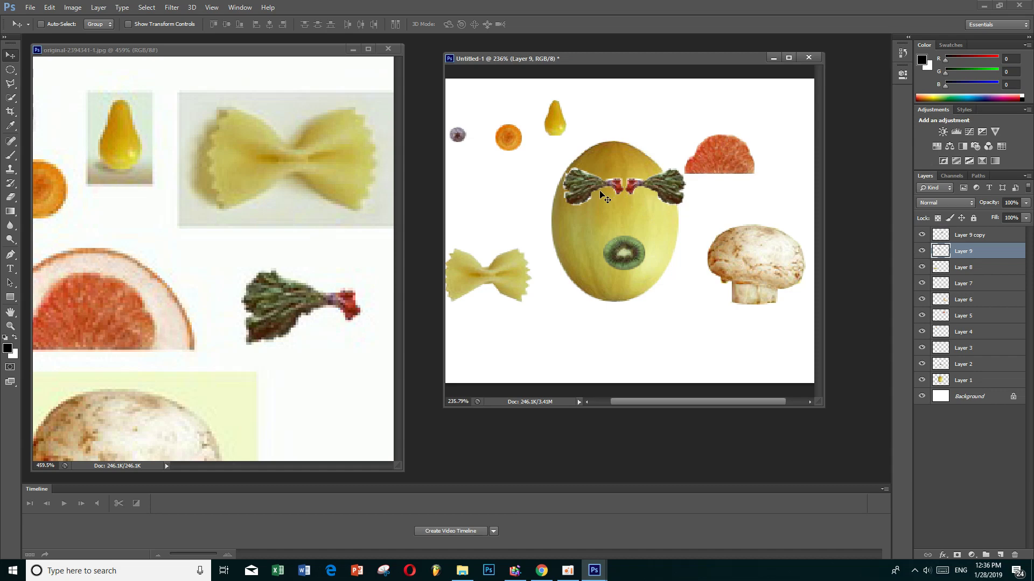
pyautogui.moveTo(600, 194); pyautogui.dragTo(590, 194)
pyautogui.moveTo(666, 185); pyautogui.dragTo(670, 187)
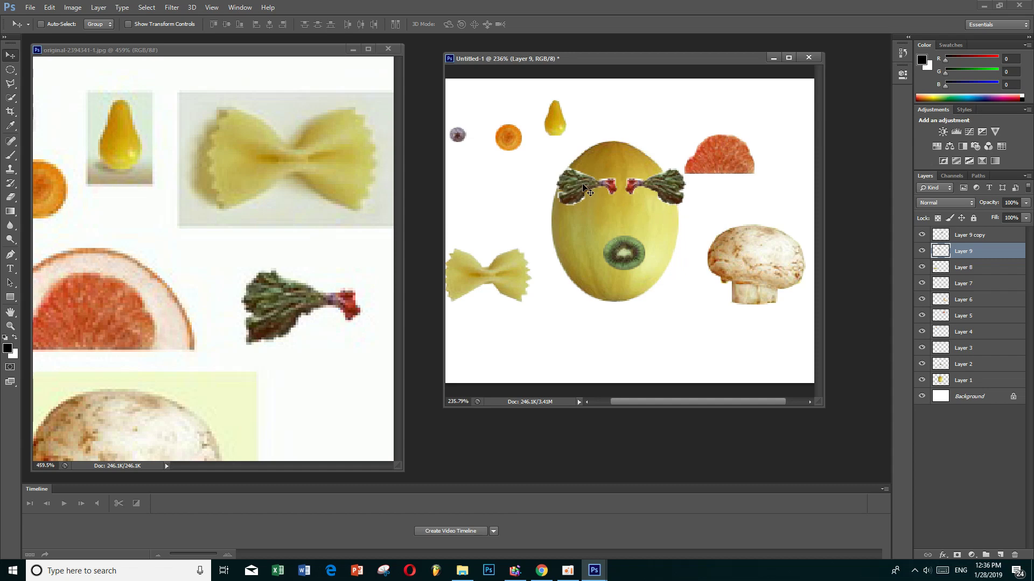
pyautogui.moveTo(586, 187); pyautogui.dragTo(574, 187)
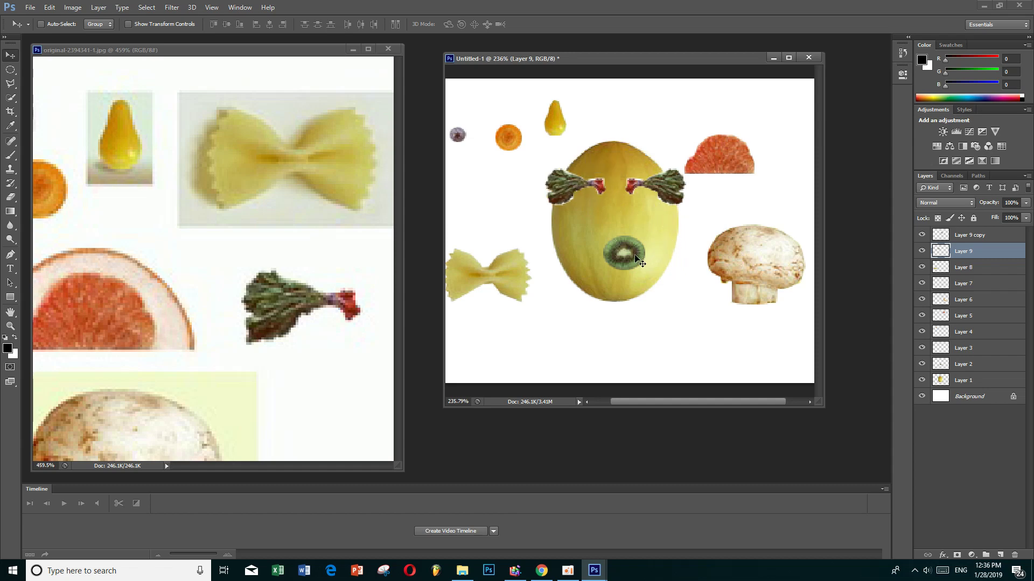
pyautogui.moveTo(635, 255); pyautogui.dragTo(635, 256)
pyautogui.moveTo(635, 256); pyautogui.dragTo(639, 248)
pyautogui.click(936, 269)
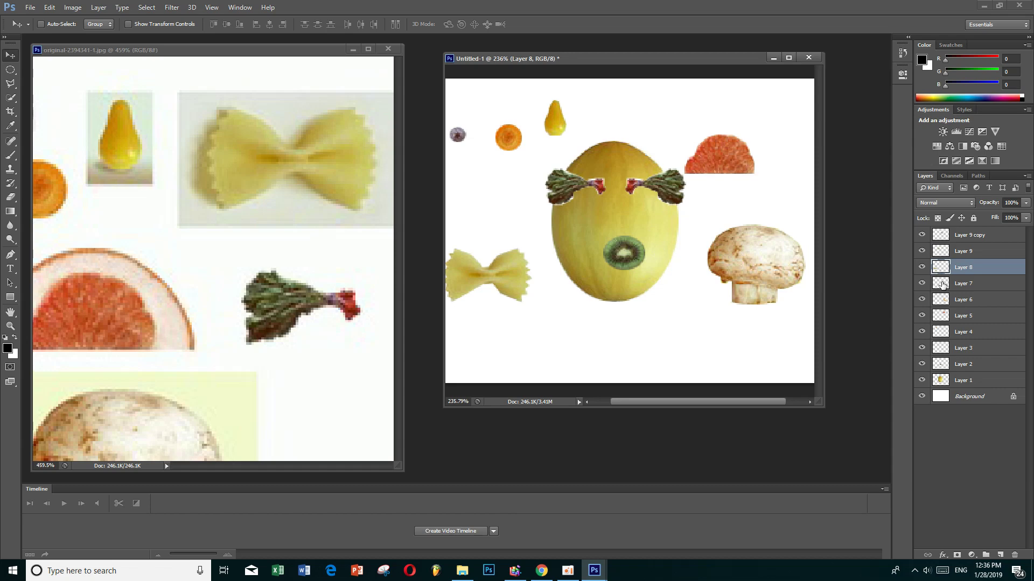
pyautogui.click(957, 366)
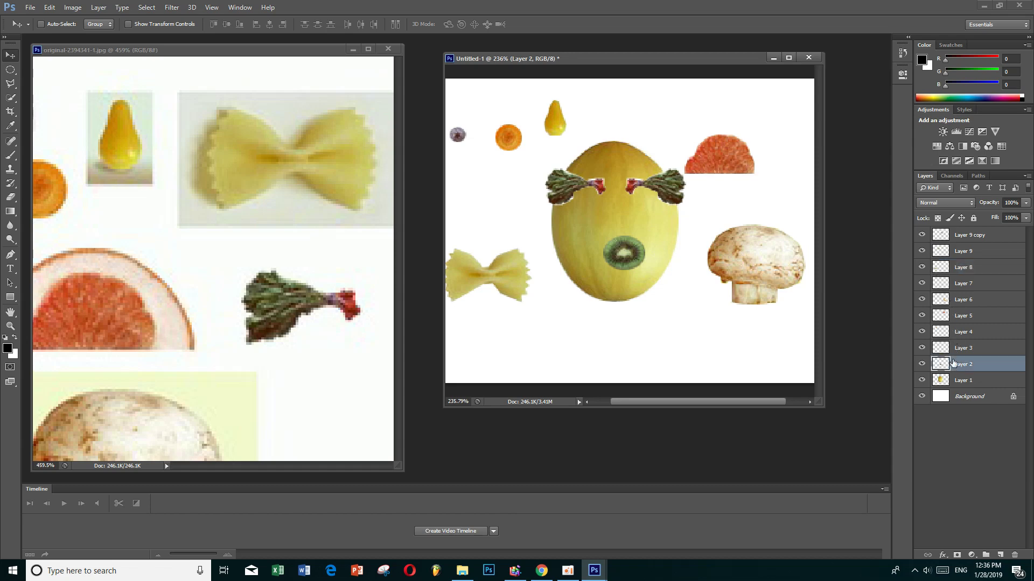
# Step: Raise the kiwi mouth slightly and shift the melon up a touch
pyautogui.moveTo(638, 255); pyautogui.dragTo(630, 251)
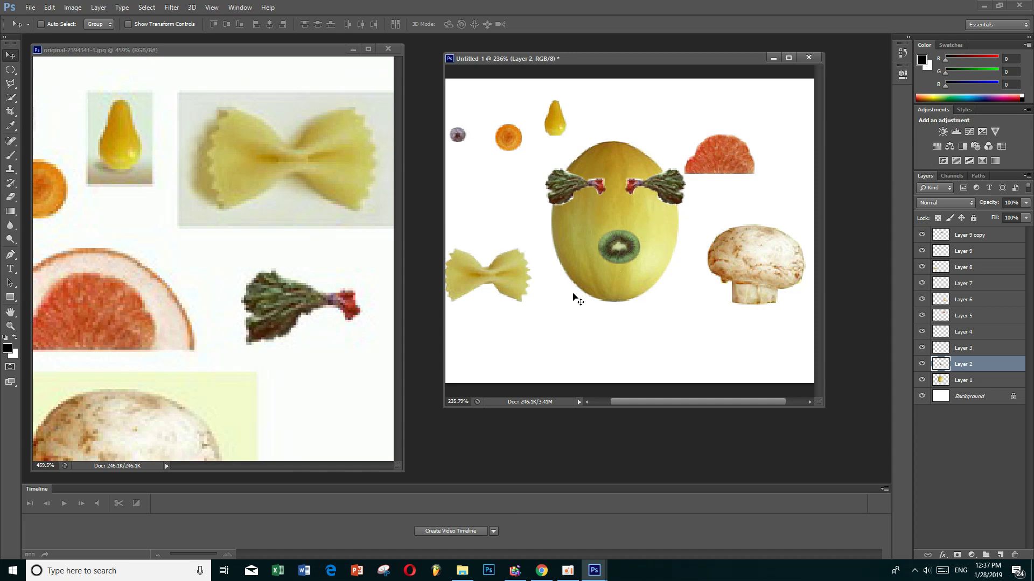
pyautogui.click(958, 383)
pyautogui.moveTo(500, 288)
pyautogui.mouseDown()
pyautogui.moveTo(538, 284)
pyautogui.moveTo(502, 277)
pyautogui.mouseUp()
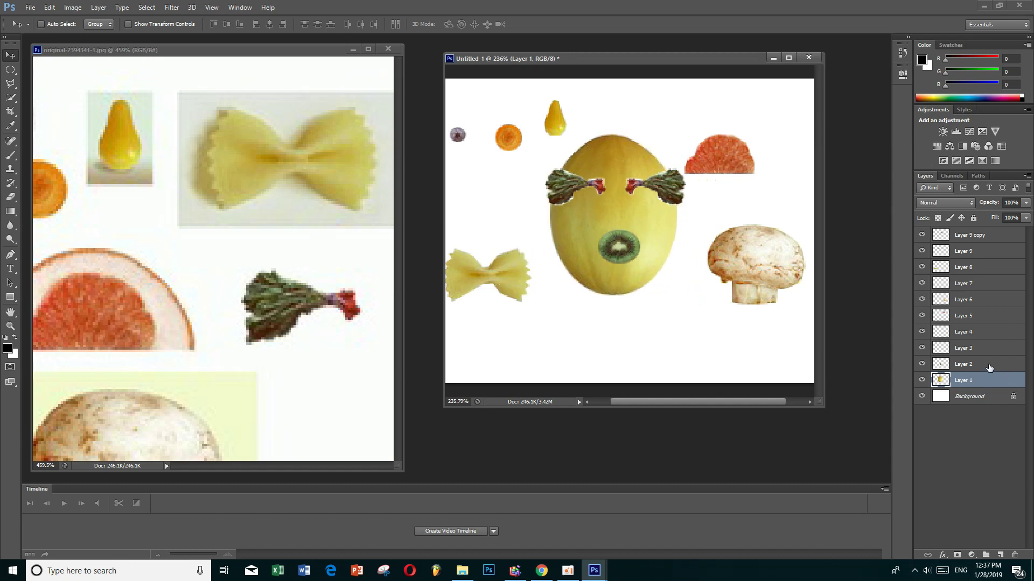
pyautogui.click(972, 365)
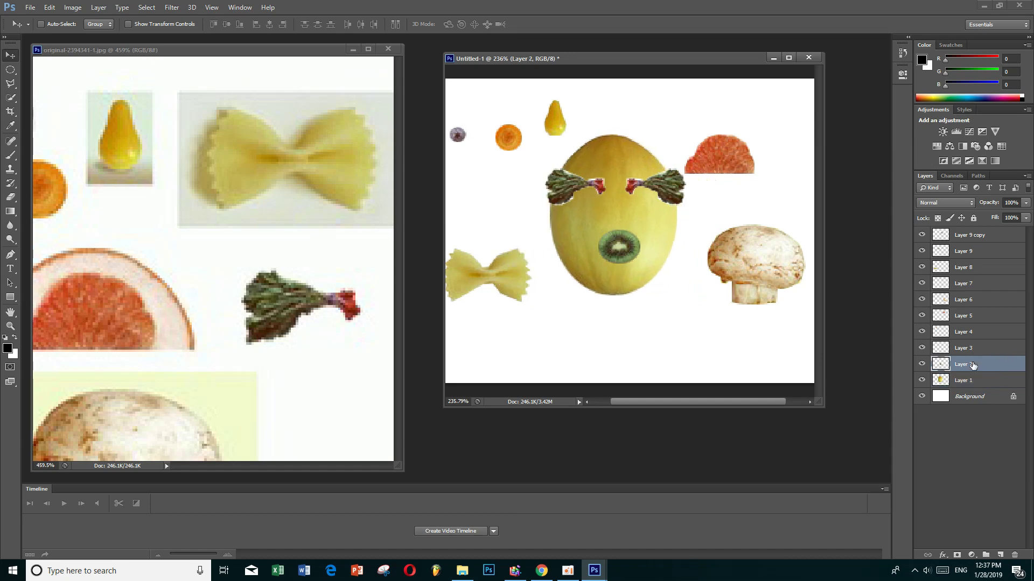
# Step: Move the orange slice (Layer 4) under the left eyebrow as an eye
pyautogui.click(958, 317)
pyautogui.click(970, 338)
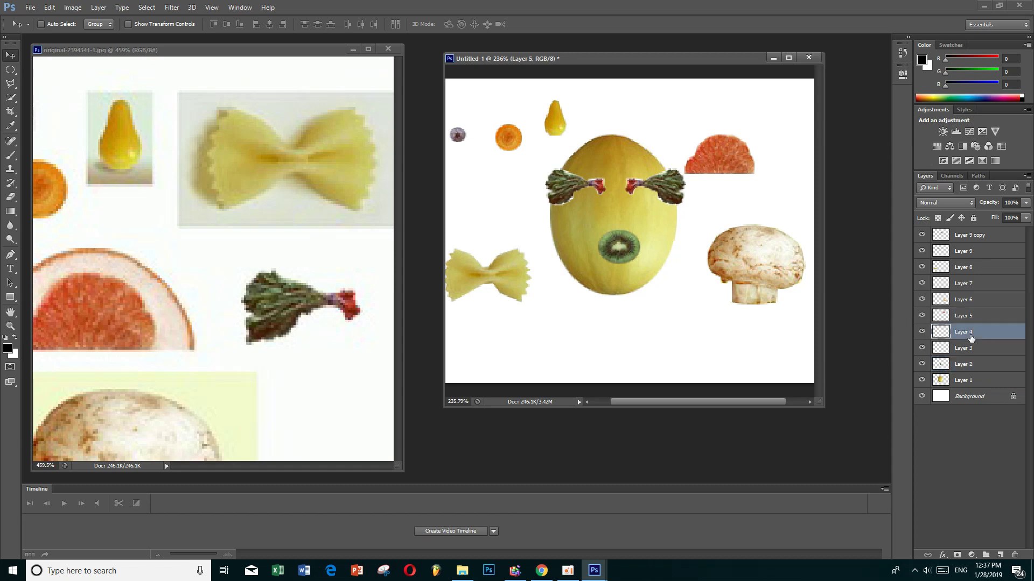
pyautogui.moveTo(498, 284); pyautogui.dragTo(574, 356)
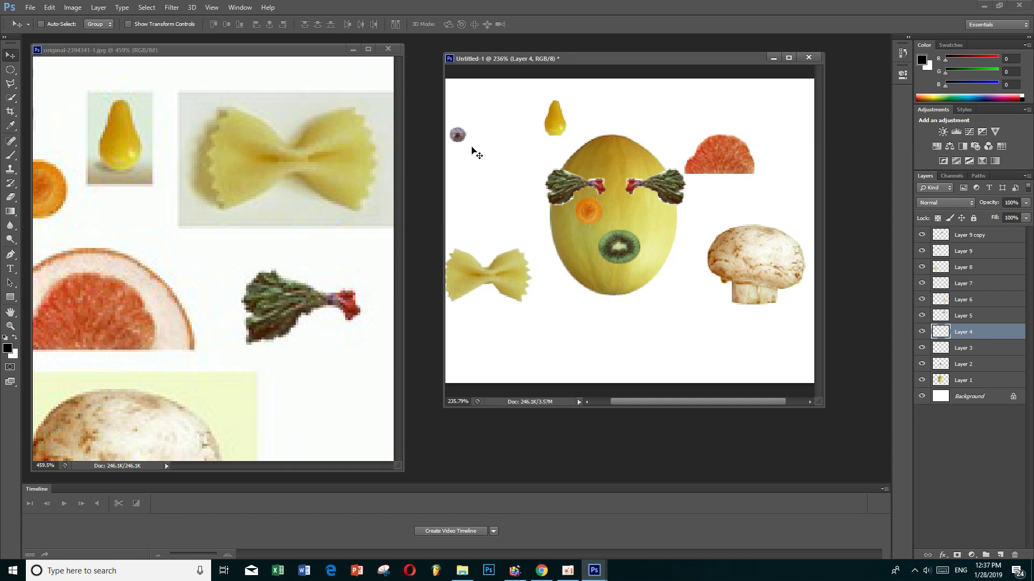
pyautogui.moveTo(459, 139); pyautogui.dragTo(463, 138)
# Step: Lower the mushroom (Layer 6) slightly
pyautogui.click(962, 317)
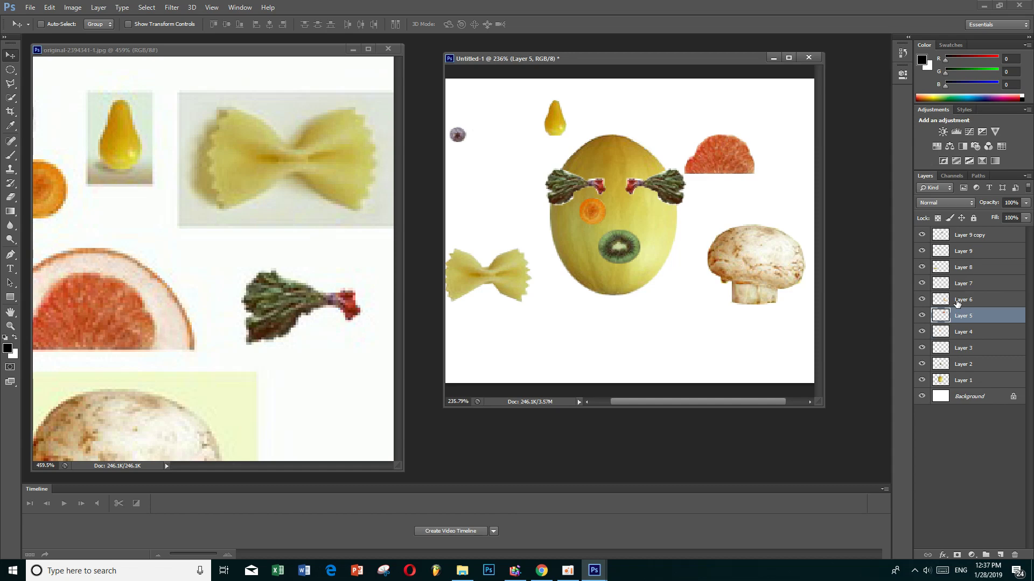
pyautogui.click(957, 303)
pyautogui.moveTo(459, 135); pyautogui.dragTo(460, 140)
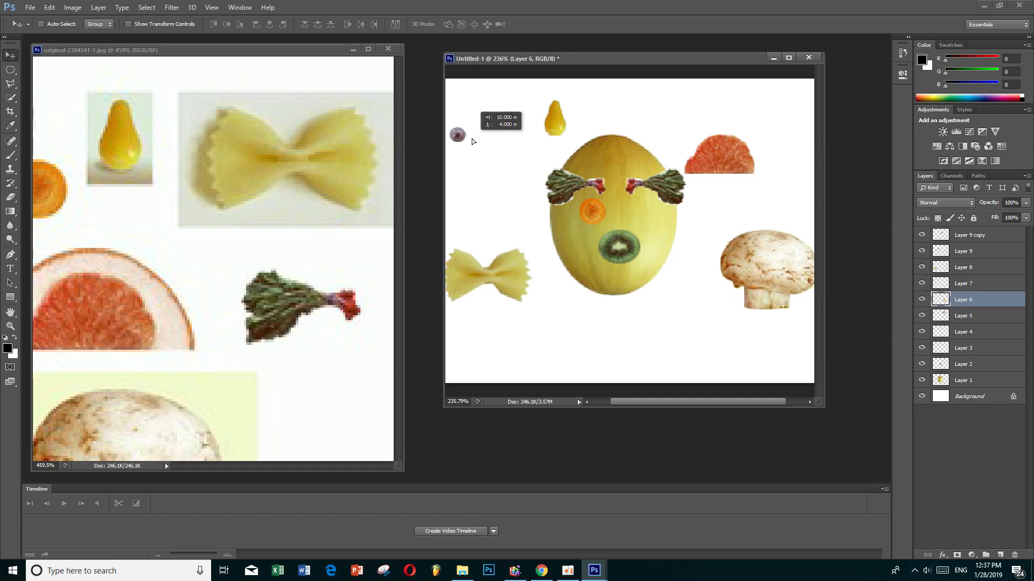
# Step: Set the mushroom atop the melon as a hat, behind the melon layer, tilted slightly clockwise
pyautogui.moveTo(755, 279); pyautogui.dragTo(609, 116)
pyautogui.moveTo(967, 303); pyautogui.dragTo(991, 391)
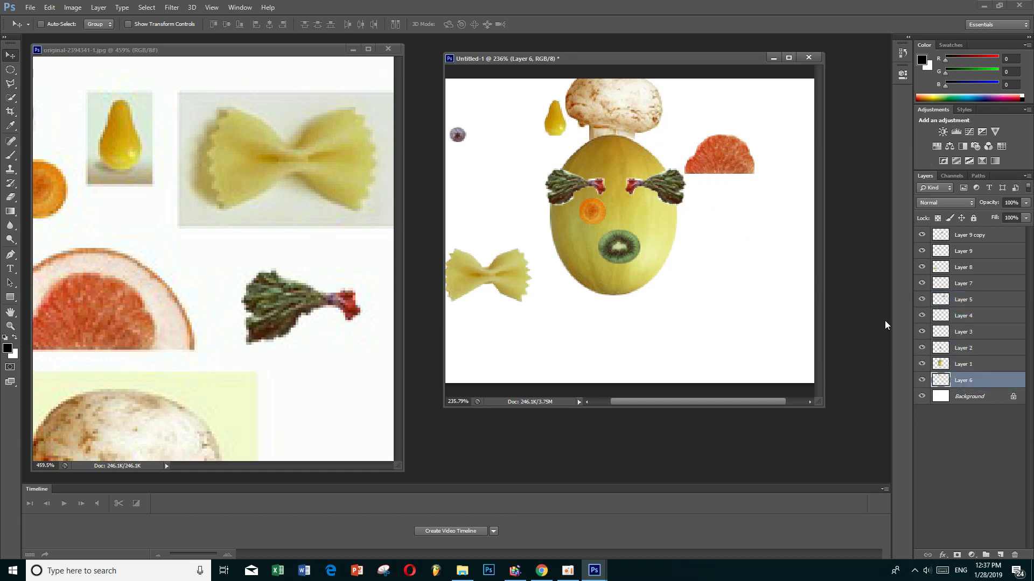
pyautogui.moveTo(630, 108); pyautogui.dragTo(630, 106)
pyautogui.hotkey('ctrl', 't')
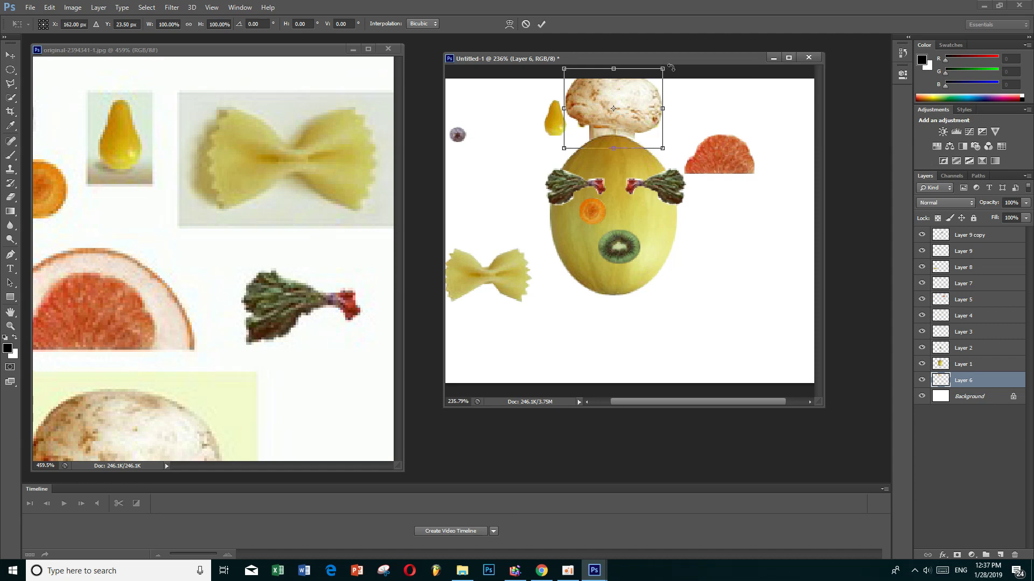
pyautogui.moveTo(673, 68); pyautogui.dragTo(677, 73)
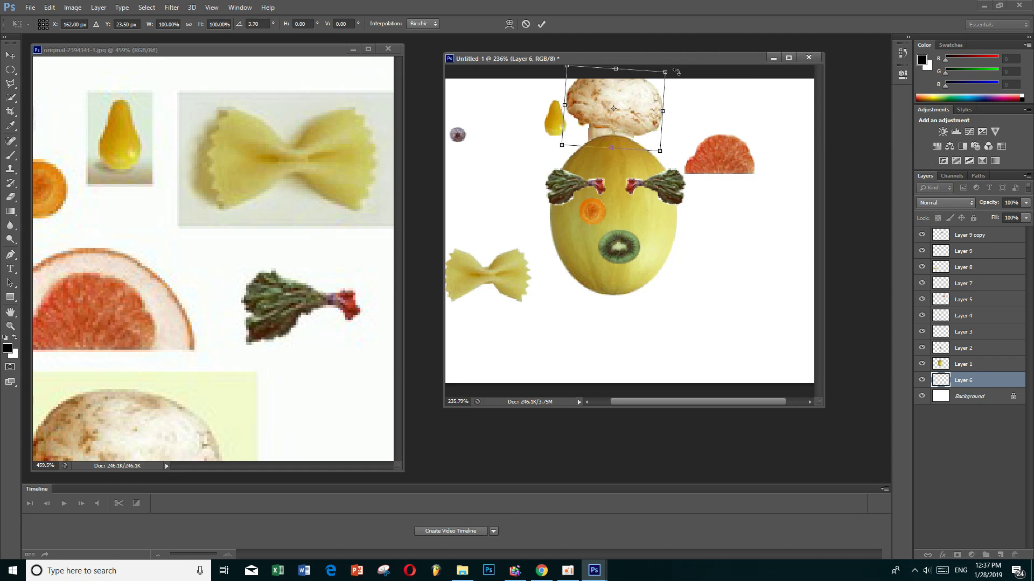
pyautogui.press('Return')
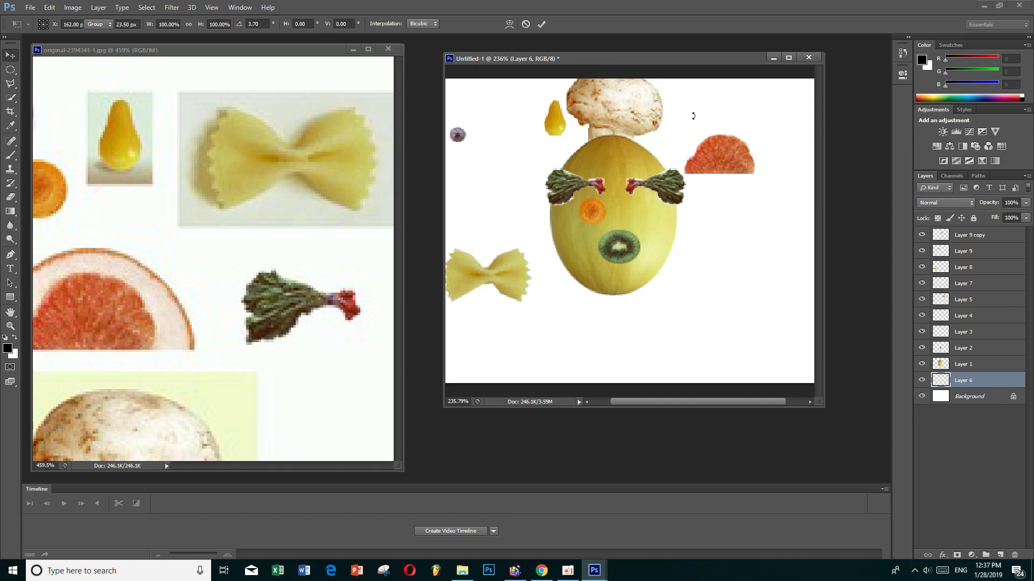
# Step: Fine-tune the eyebrows: nudge the right sprig and re-commit a transform on Layer 9
pyautogui.click(973, 242)
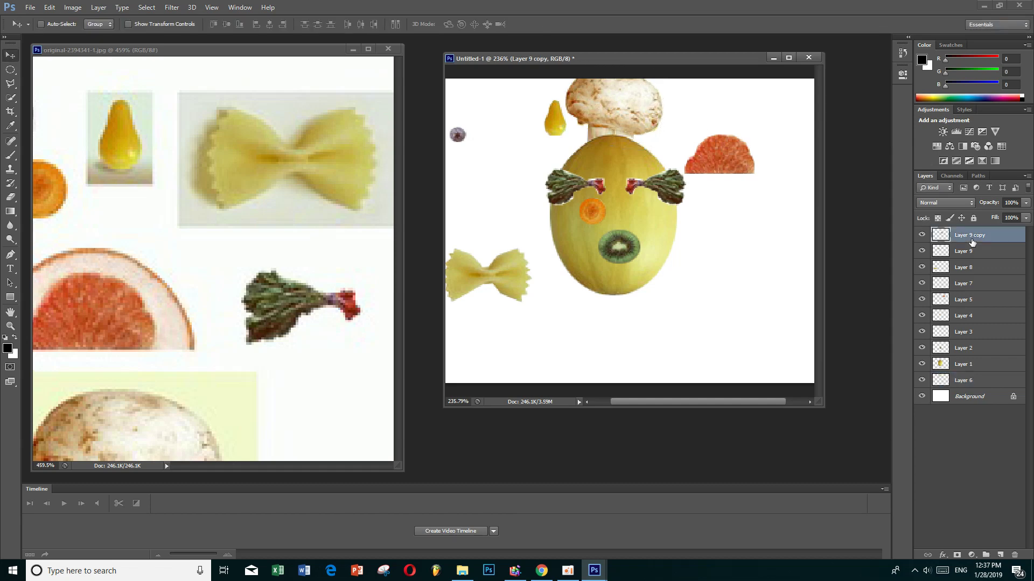
pyautogui.press('Right')
pyautogui.press('Right')
pyautogui.press('Right')
pyautogui.press('Left')
pyautogui.press('Left')
pyautogui.press('Left')
pyautogui.press('Left')
pyautogui.press('Left')
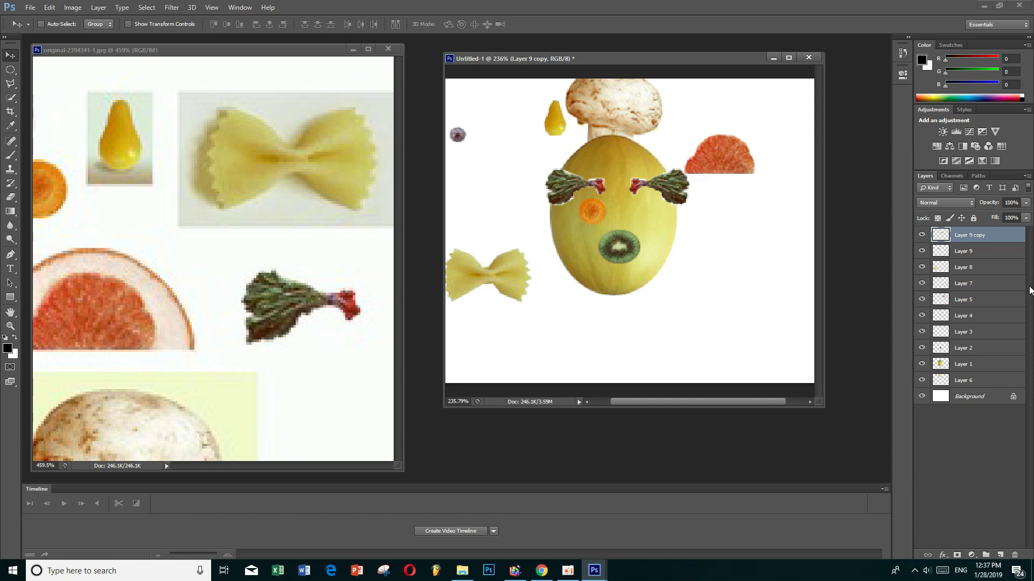
pyautogui.click(973, 254)
pyautogui.doubleClick(973, 253)
pyautogui.press('Return')
pyautogui.hotkey('ctrl', 't')
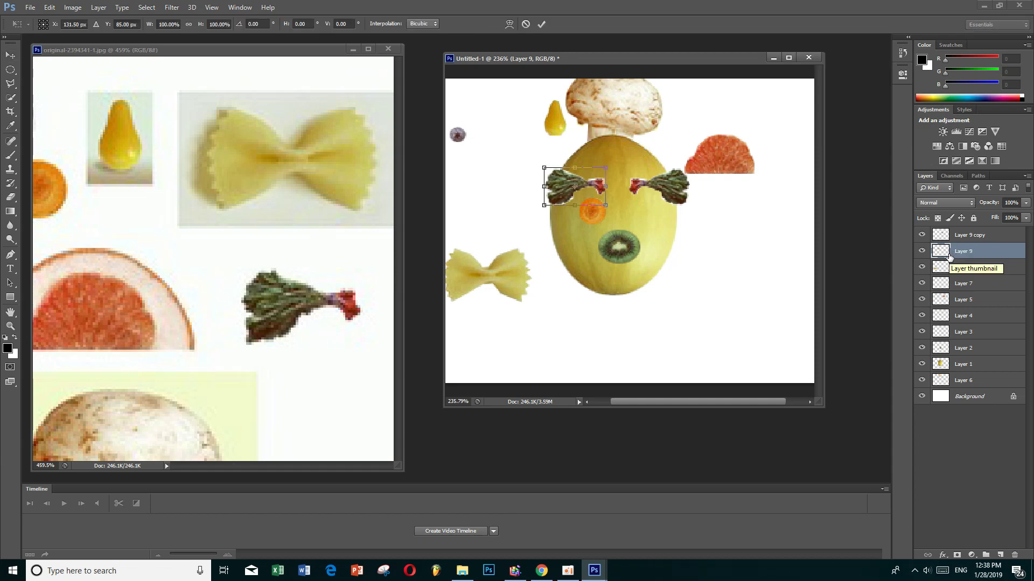
pyautogui.press('Return')
pyautogui.click(948, 267)
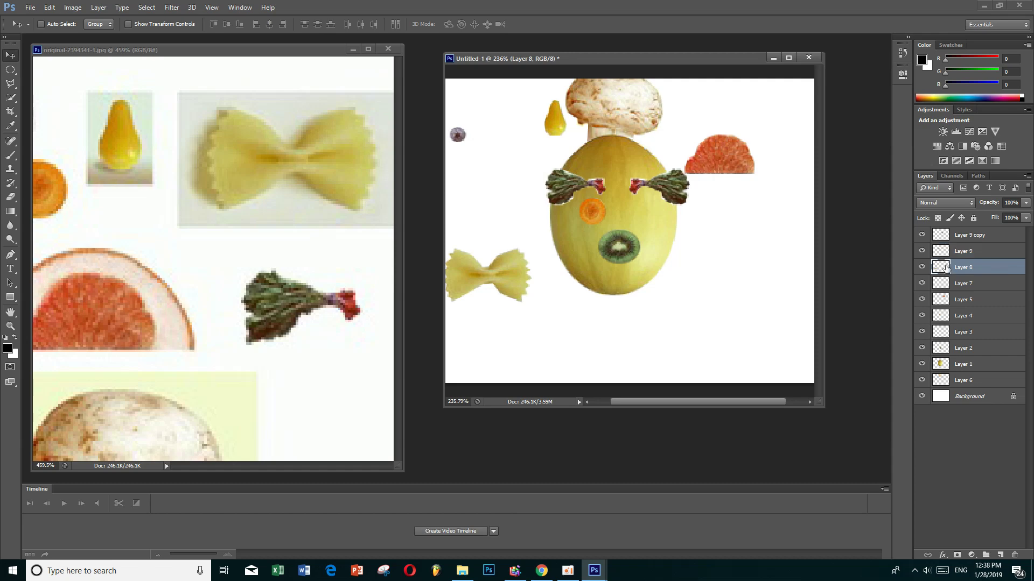
# Step: Move the bow-tie pasta beneath the kiwi mouth and scale it to about 77%
pyautogui.hotkey('ctrl', 't')
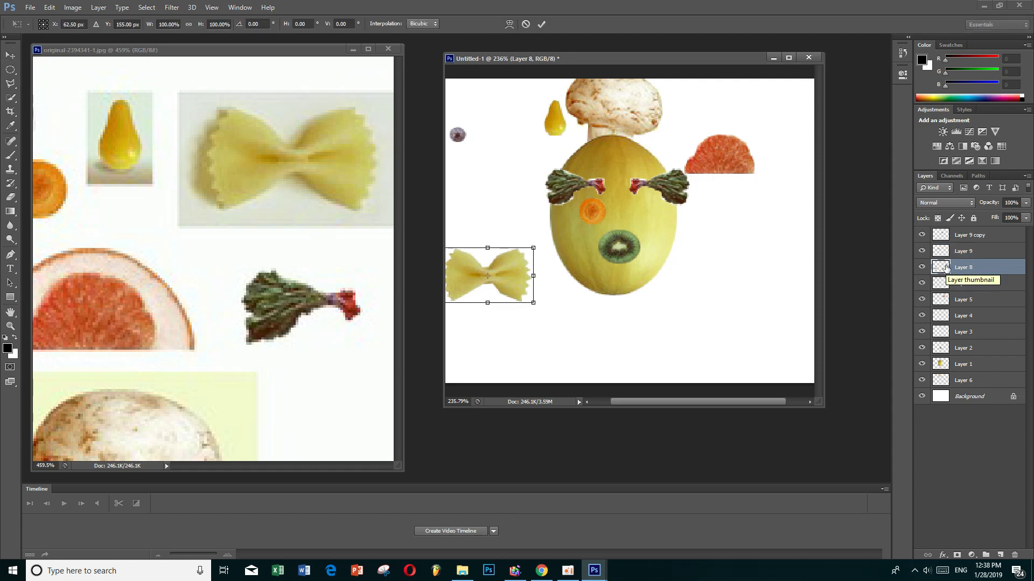
pyautogui.moveTo(519, 281); pyautogui.dragTo(653, 281)
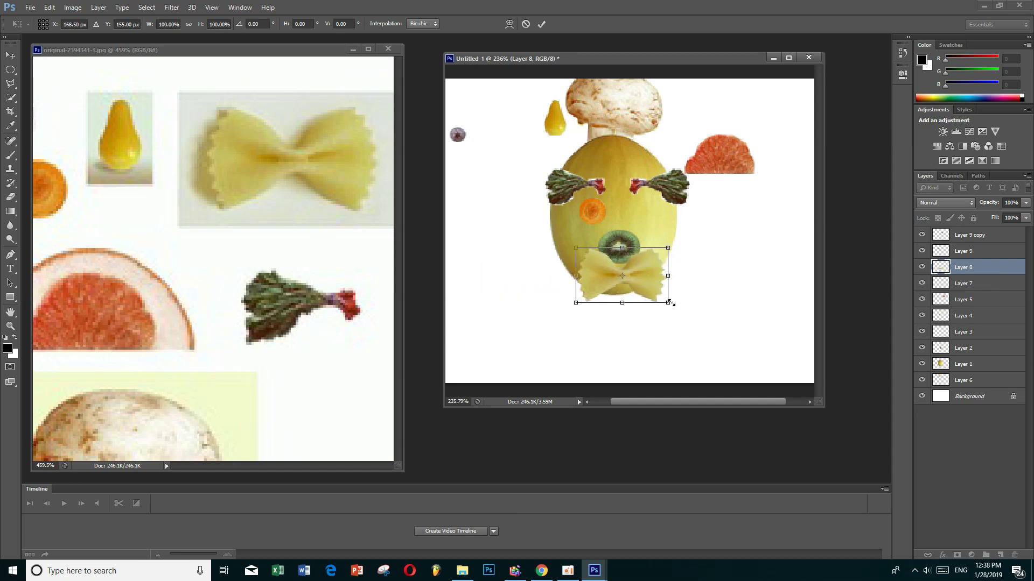
pyautogui.moveTo(669, 303); pyautogui.dragTo(637, 278)
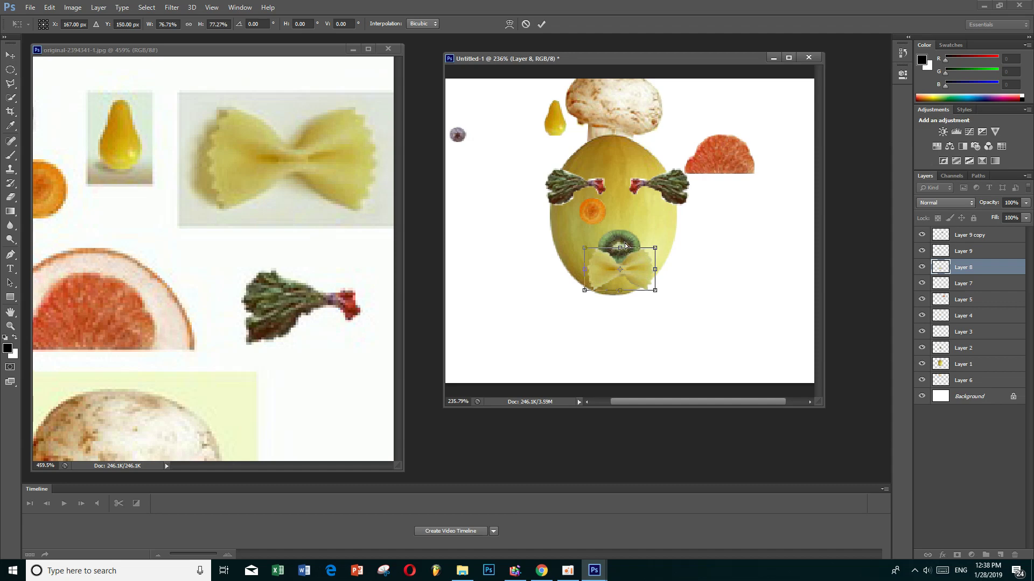
pyautogui.press('Return')
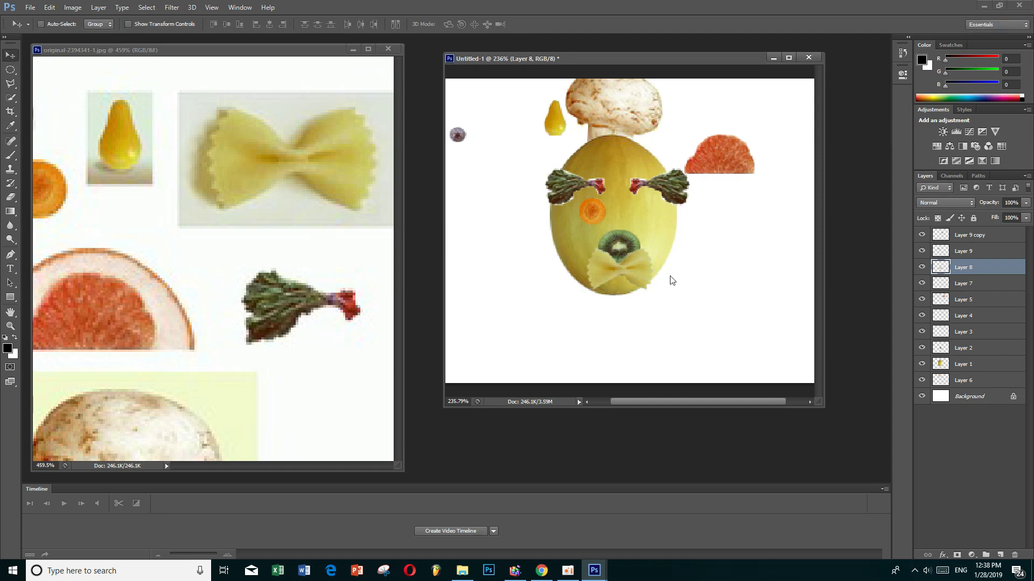
pyautogui.hotkey('ctrl', 't')
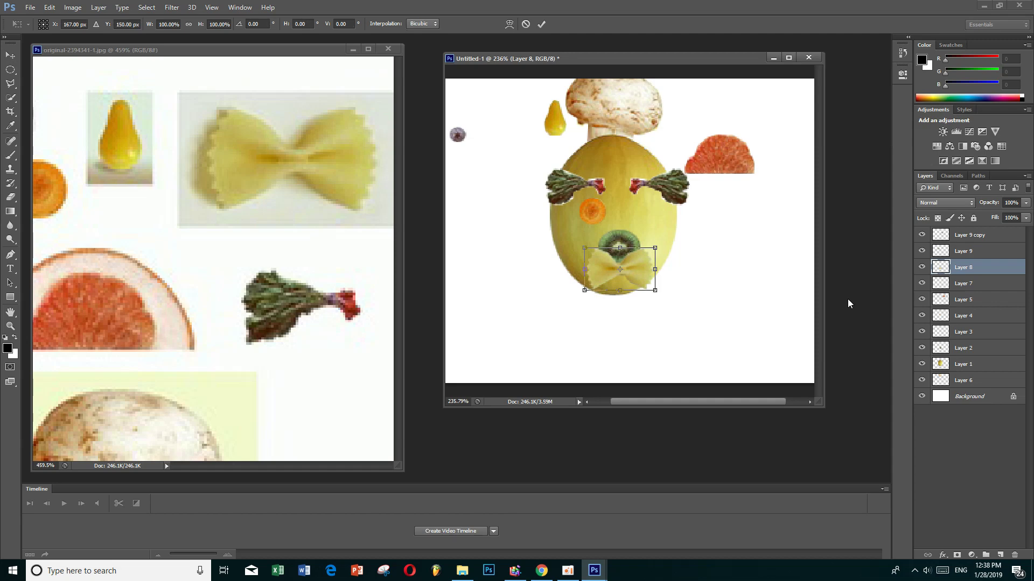
pyautogui.press('Return')
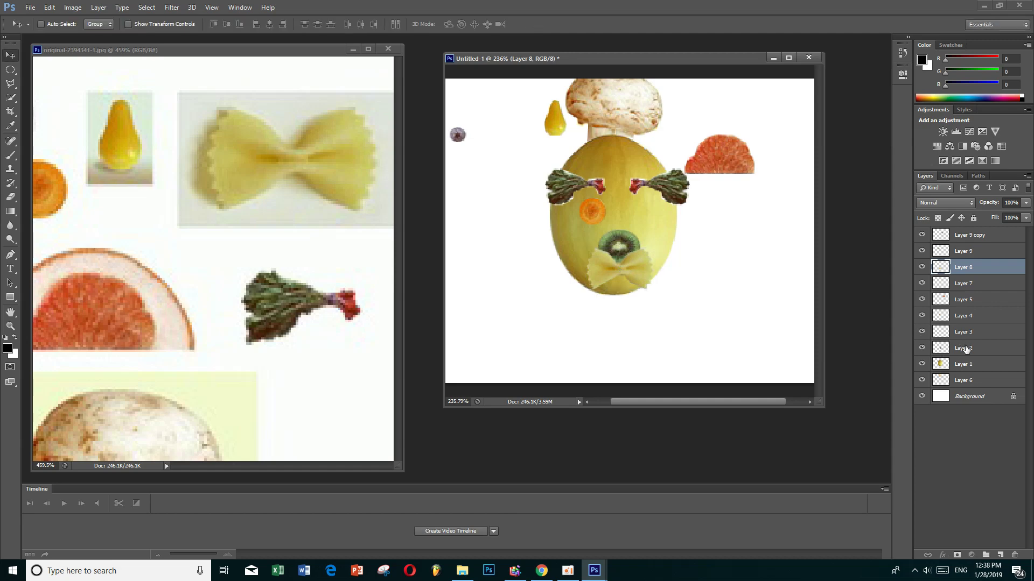
# Step: Shrink the kiwi mouth to about 73% and nudge it down
pyautogui.click(965, 348)
pyautogui.hotkey('ctrl', 't')
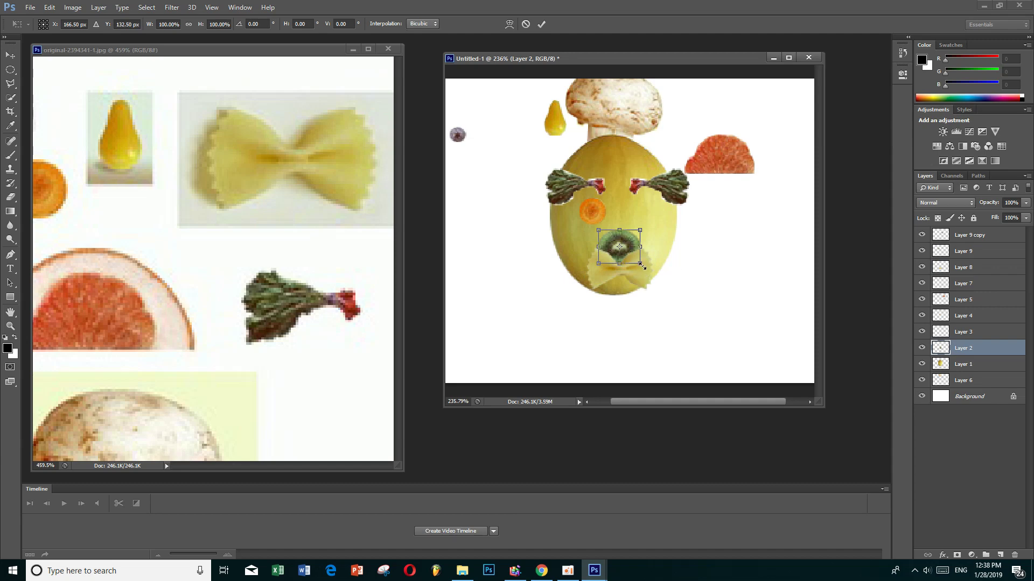
pyautogui.moveTo(639, 263); pyautogui.dragTo(626, 240)
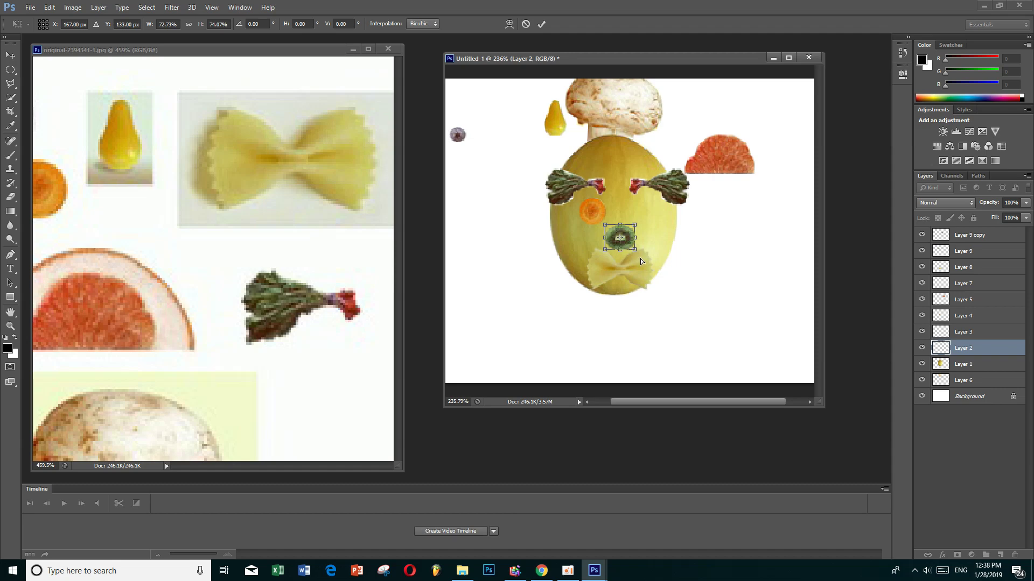
pyautogui.press('Down')
pyautogui.press('Down')
pyautogui.press('Down')
pyautogui.press('Return')
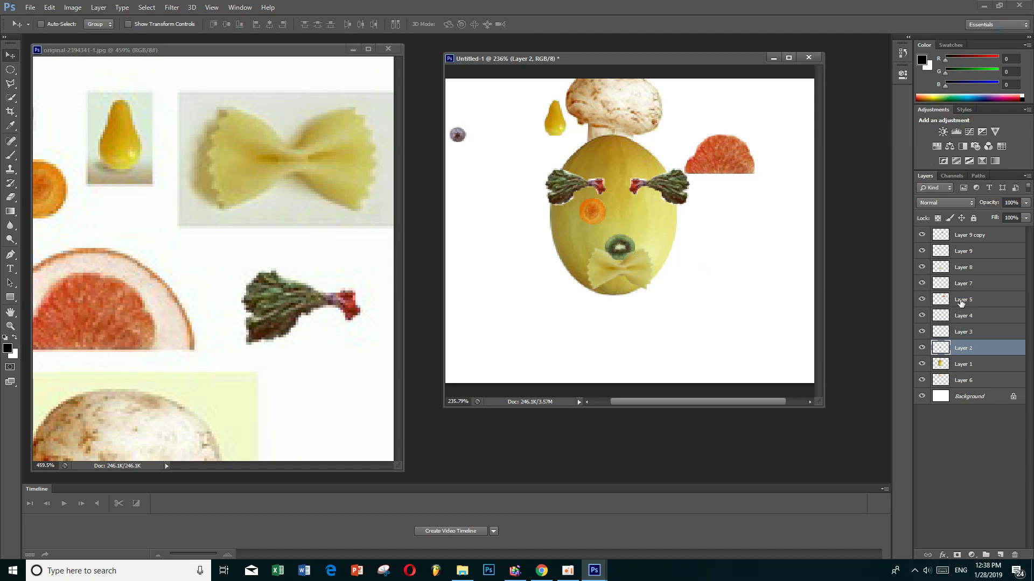
# Step: Widen the bow-tie pasta to 125% and shift it slightly left
pyautogui.click(962, 267)
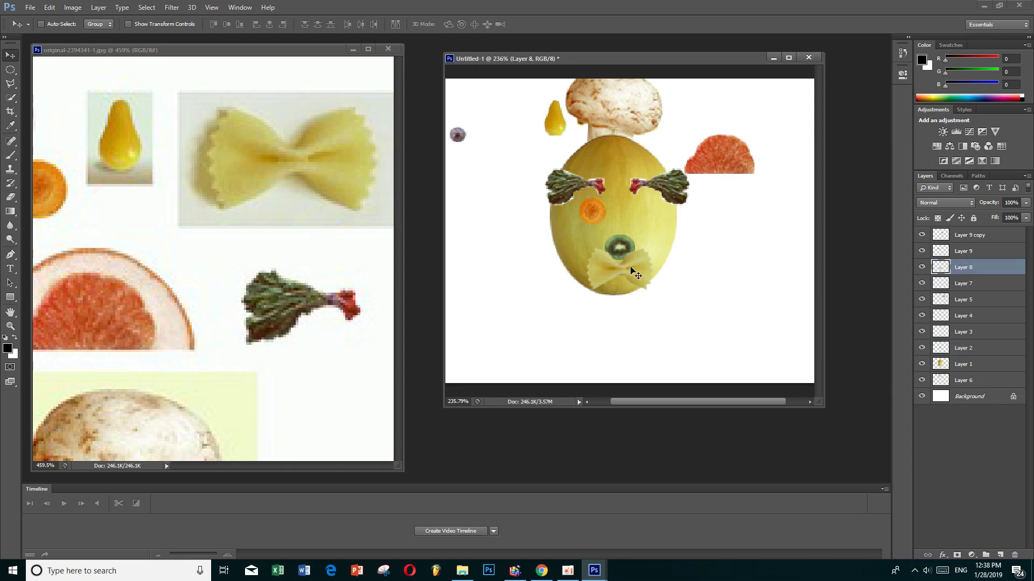
pyautogui.hotkey('ctrl', 't')
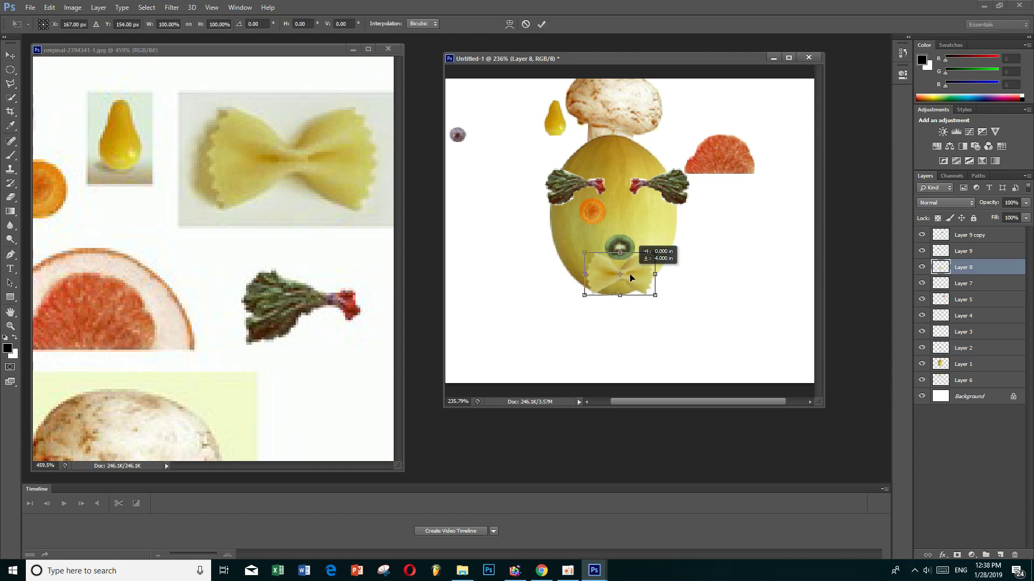
pyautogui.moveTo(640, 277); pyautogui.dragTo(641, 277)
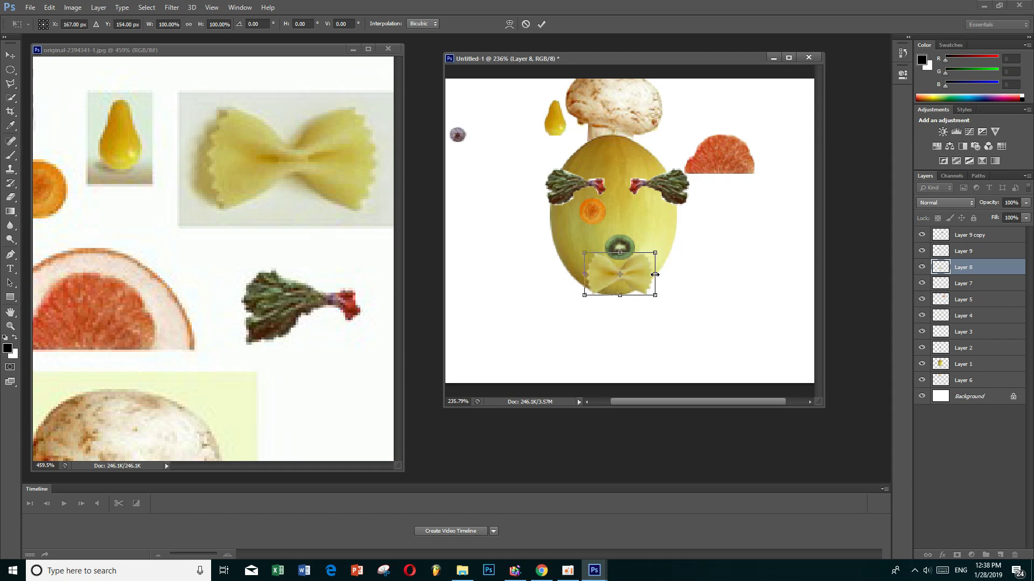
pyautogui.moveTo(654, 274); pyautogui.dragTo(664, 274)
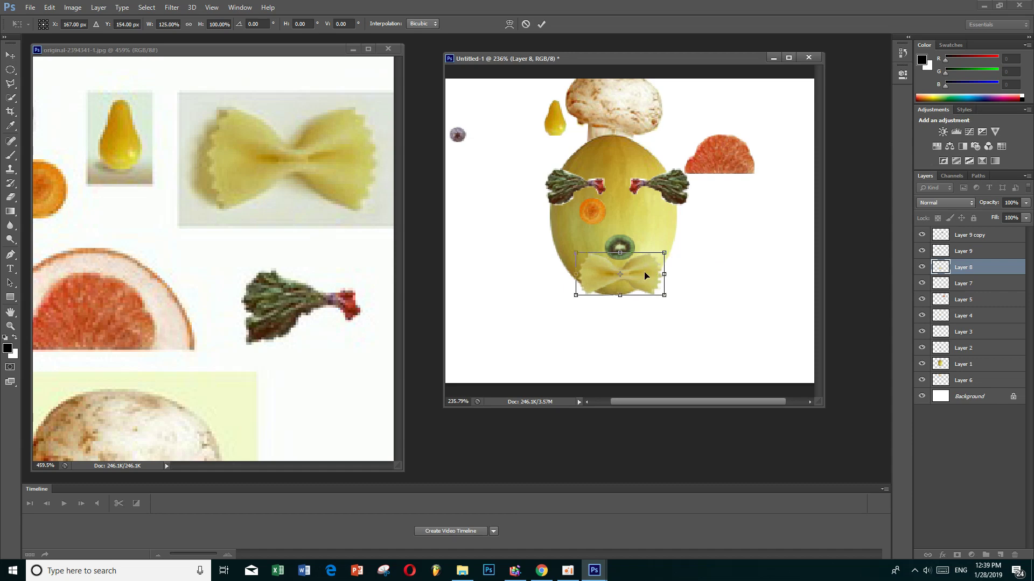
pyautogui.click(644, 277)
pyautogui.moveTo(644, 276); pyautogui.dragTo(639, 276)
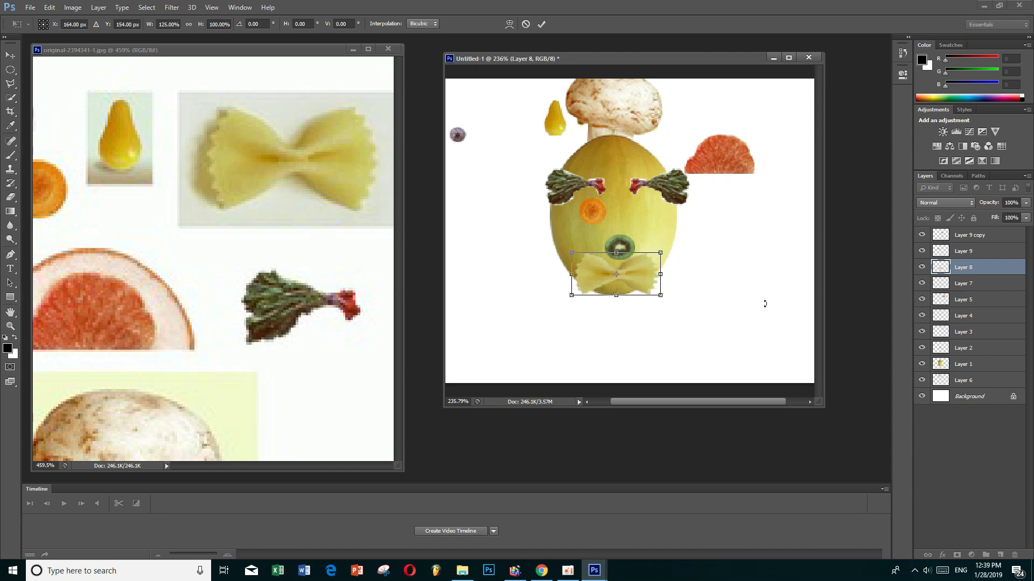
pyautogui.press('Return')
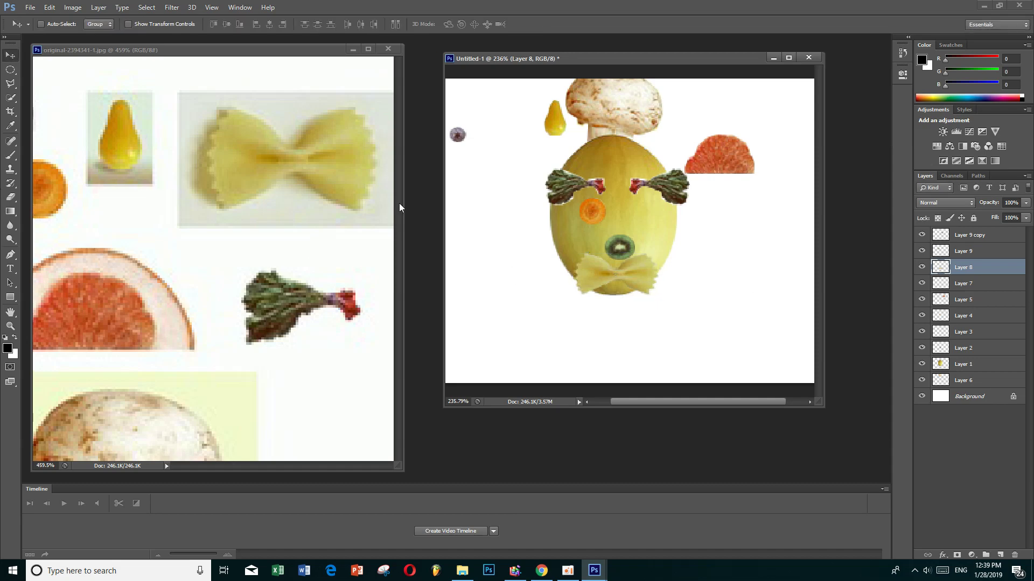
# Step: Nudge the kiwi and pasta slightly, then move the blueberry onto the left eye
pyautogui.click(980, 352)
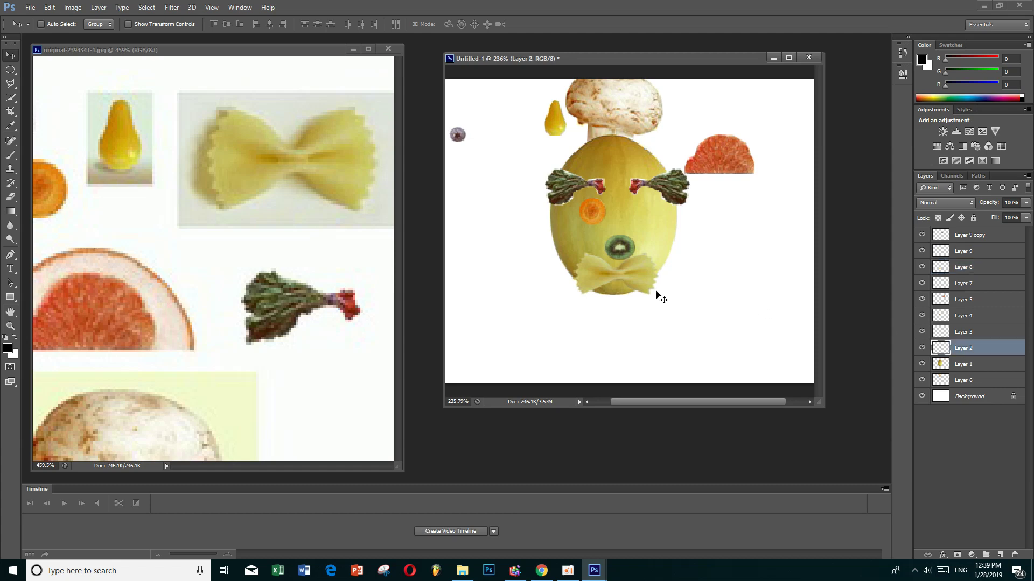
pyautogui.moveTo(614, 247); pyautogui.dragTo(616, 246)
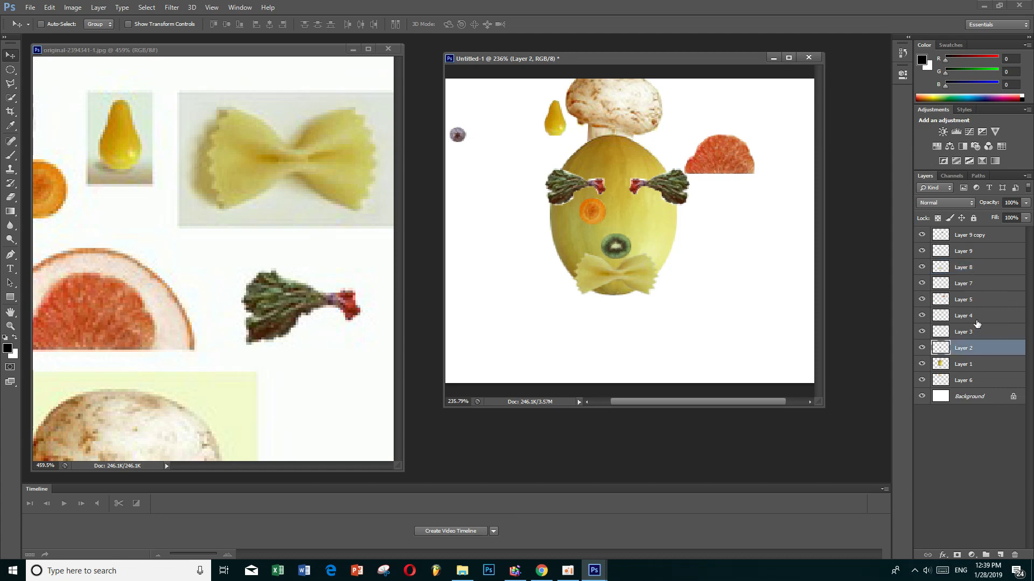
pyautogui.click(973, 269)
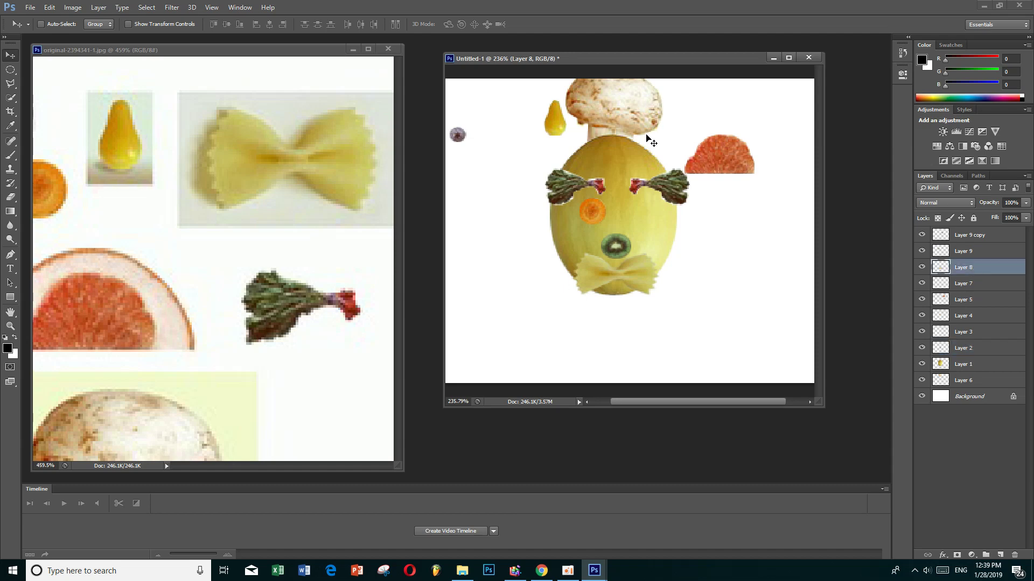
pyautogui.moveTo(549, 132); pyautogui.dragTo(551, 131)
pyautogui.click(975, 330)
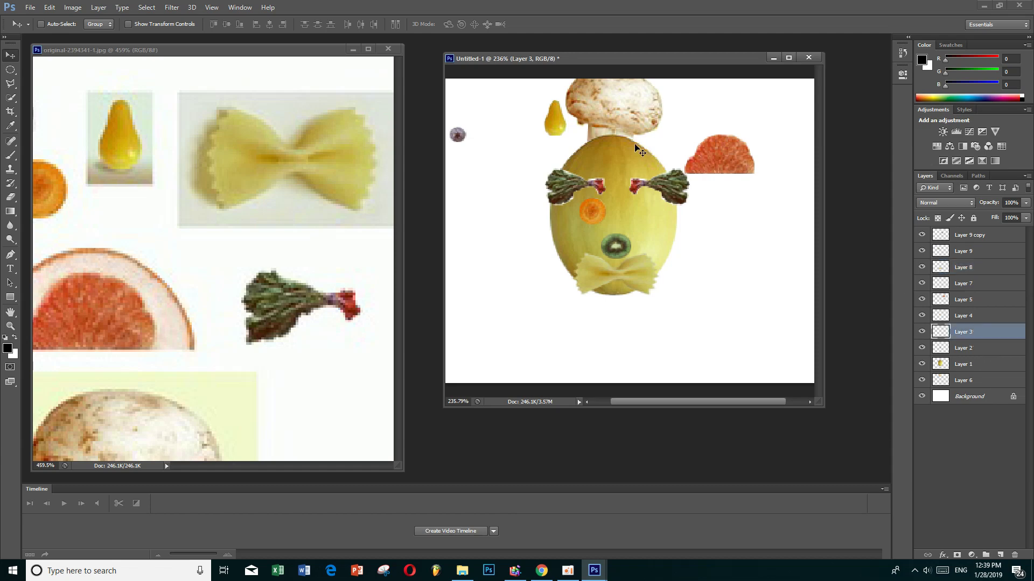
pyautogui.moveTo(558, 131); pyautogui.dragTo(691, 209)
# Step: Raise the blueberry layer to the top and centre the pupil over the left orange ring
pyautogui.moveTo(1004, 332); pyautogui.dragTo(981, 231)
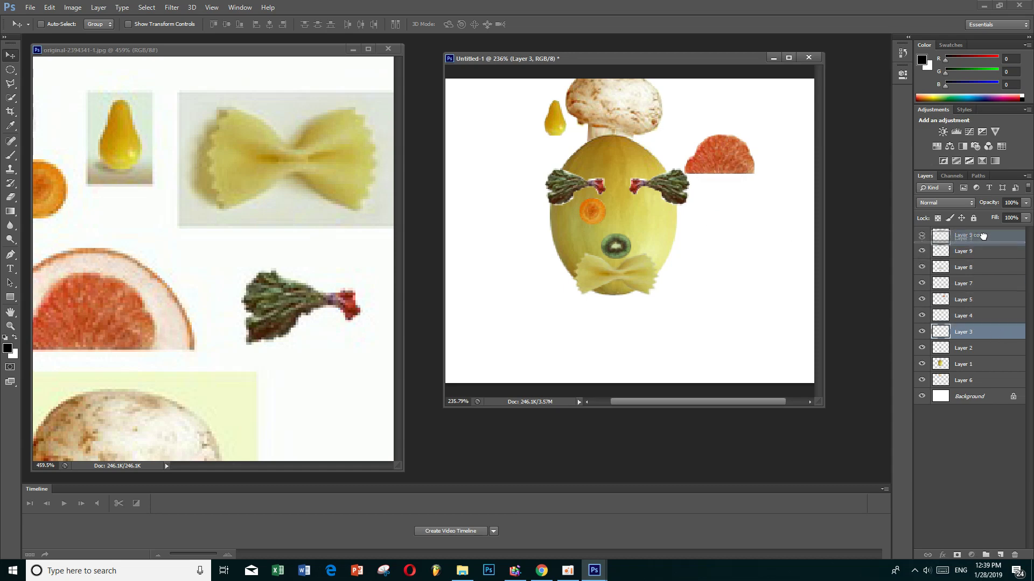
pyautogui.moveTo(590, 218); pyautogui.dragTo(593, 214)
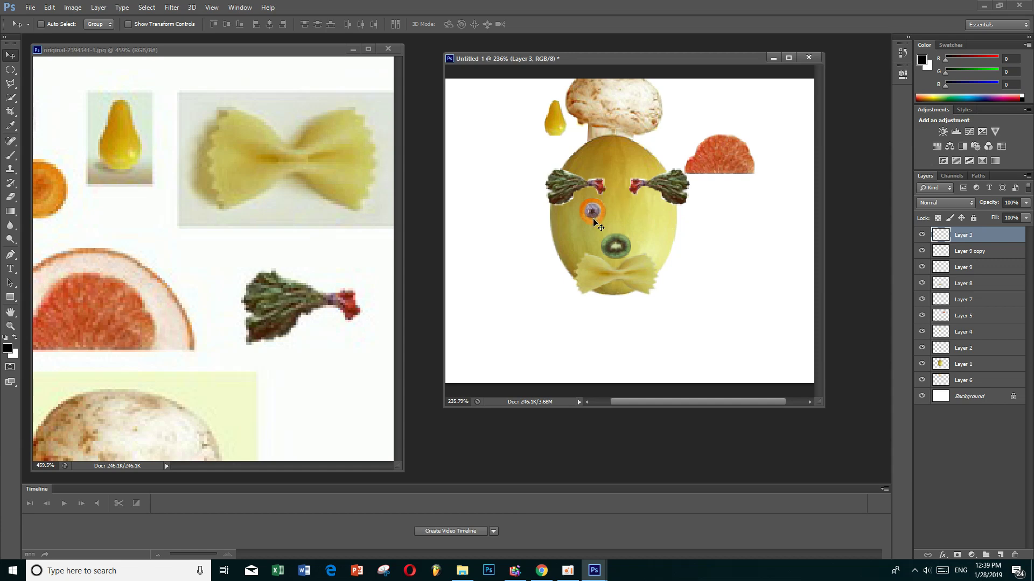
pyautogui.moveTo(597, 223); pyautogui.dragTo(597, 219)
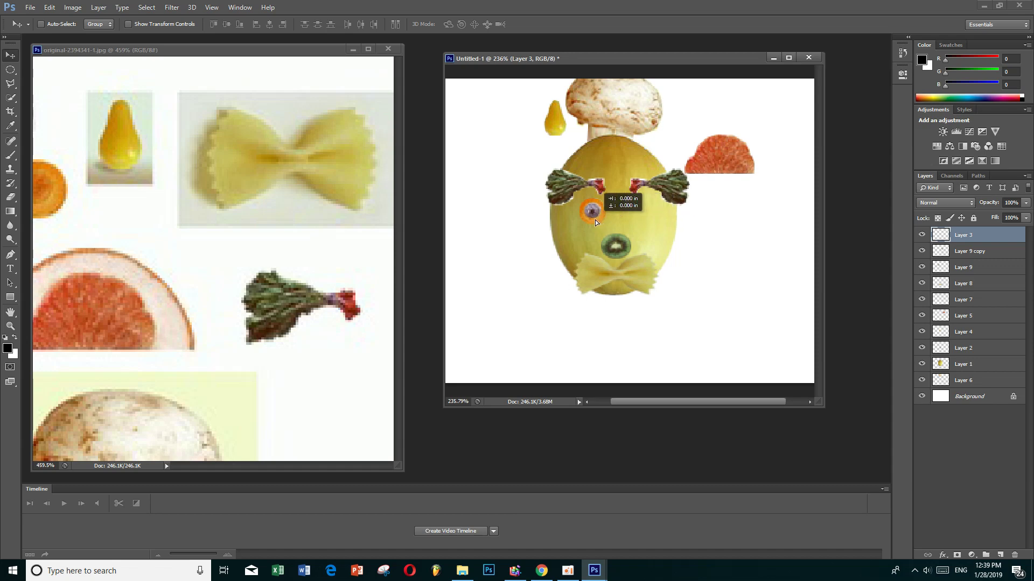
pyautogui.moveTo(597, 220); pyautogui.dragTo(596, 220)
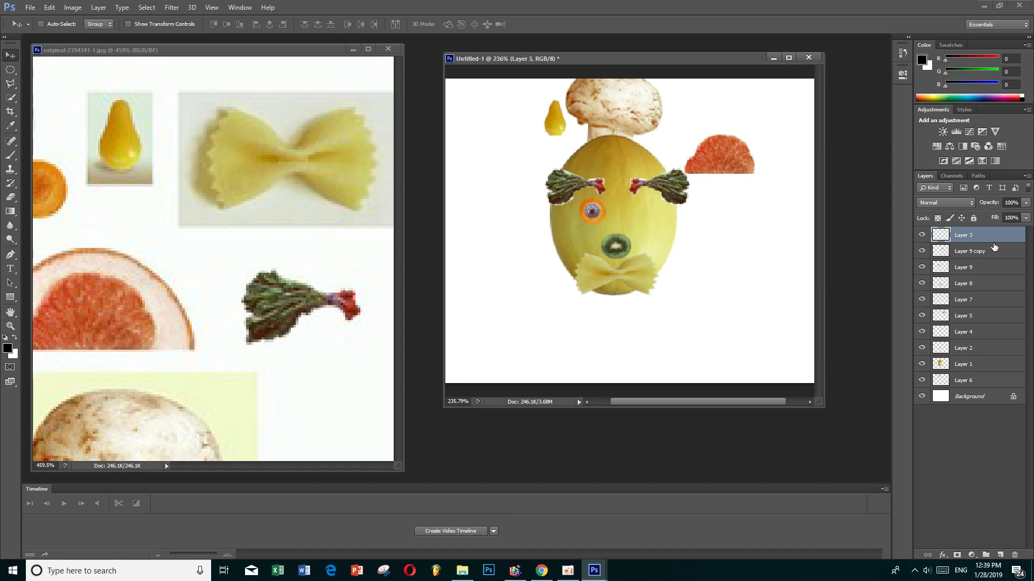
# Step: Toggle layer visibility to find the ring and pupil, then select Layer 4 plus Layer 3
pyautogui.click(967, 317)
pyautogui.click(922, 316)
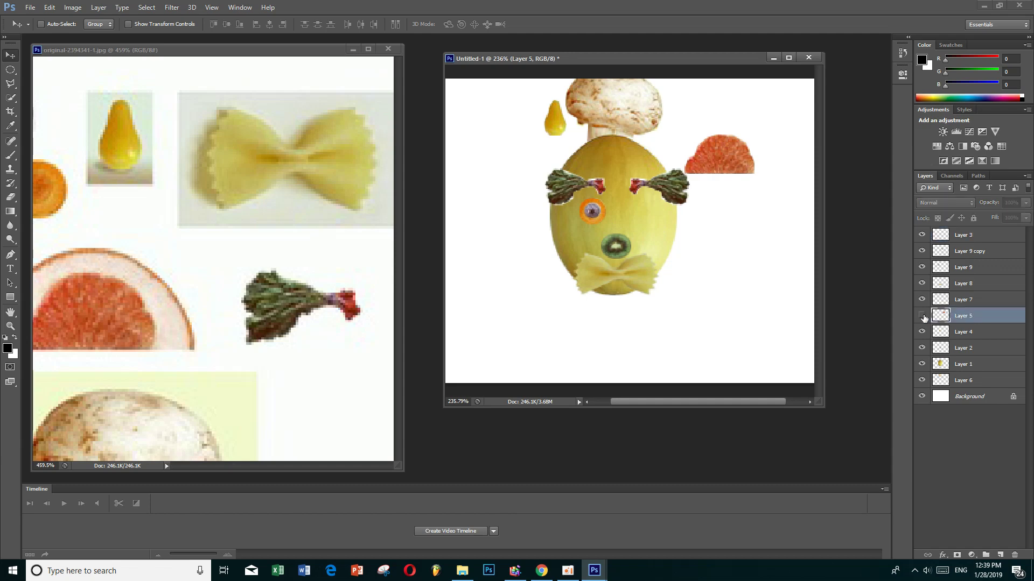
pyautogui.click(922, 317)
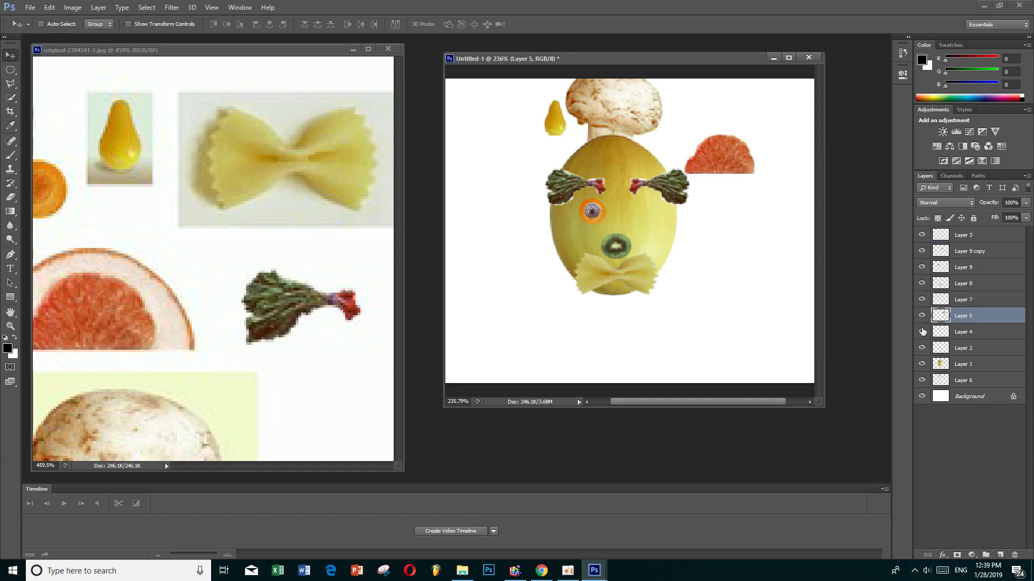
pyautogui.click(923, 333)
pyautogui.moveTo(977, 334); pyautogui.dragTo(974, 241)
pyautogui.click(971, 238)
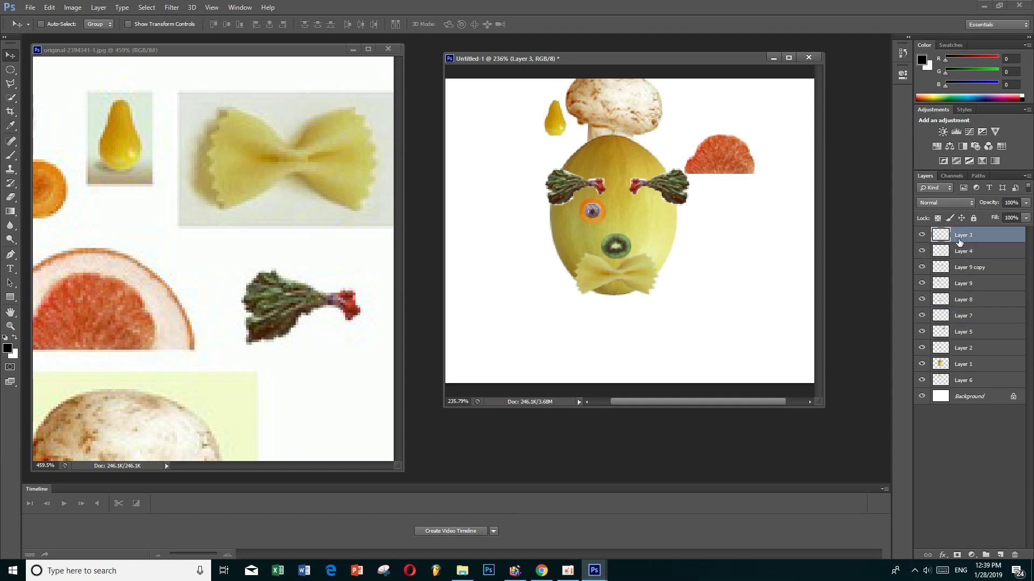
pyautogui.click(922, 235)
pyautogui.click(923, 251)
pyautogui.click(978, 251)
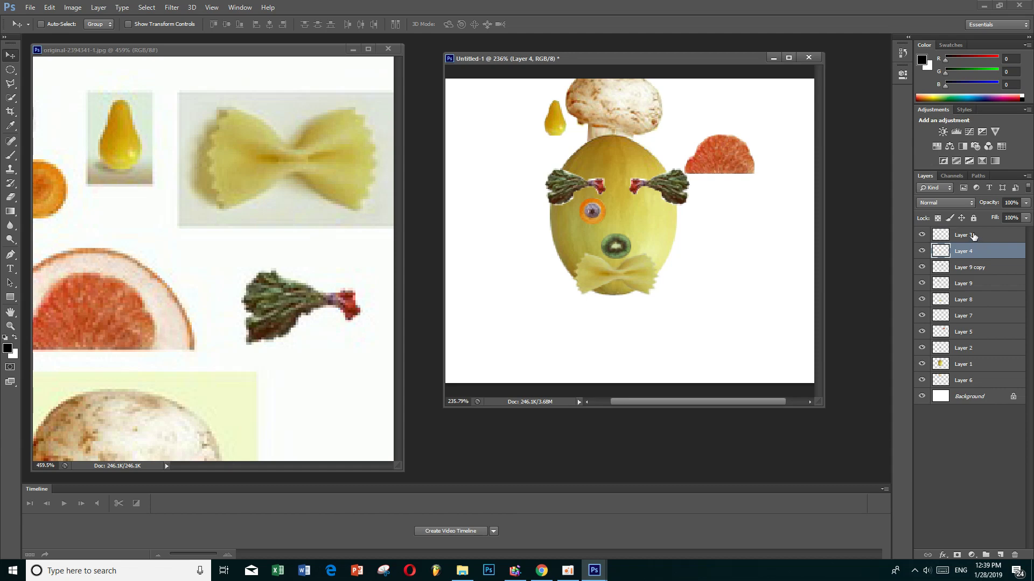
pyautogui.keyDown('shift'); pyautogui.click(973, 235); pyautogui.keyUp('shift')
# Step: Merge the ring and pupil into one eye layer and Alt-drag a copy to the right eye position
pyautogui.rightClick(972, 240)
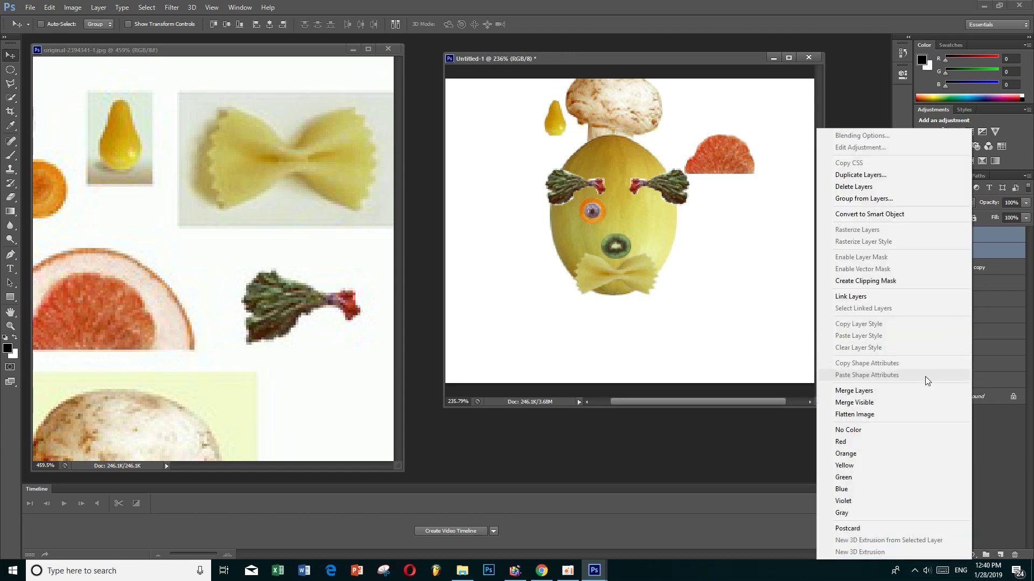
pyautogui.click(918, 389)
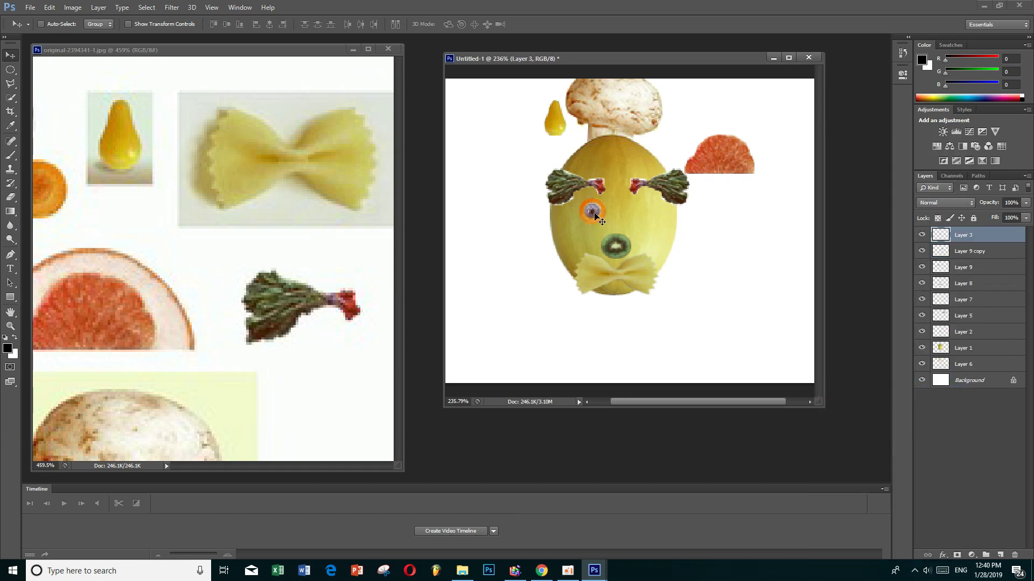
pyautogui.moveTo(593, 212); pyautogui.dragTo(648, 215)
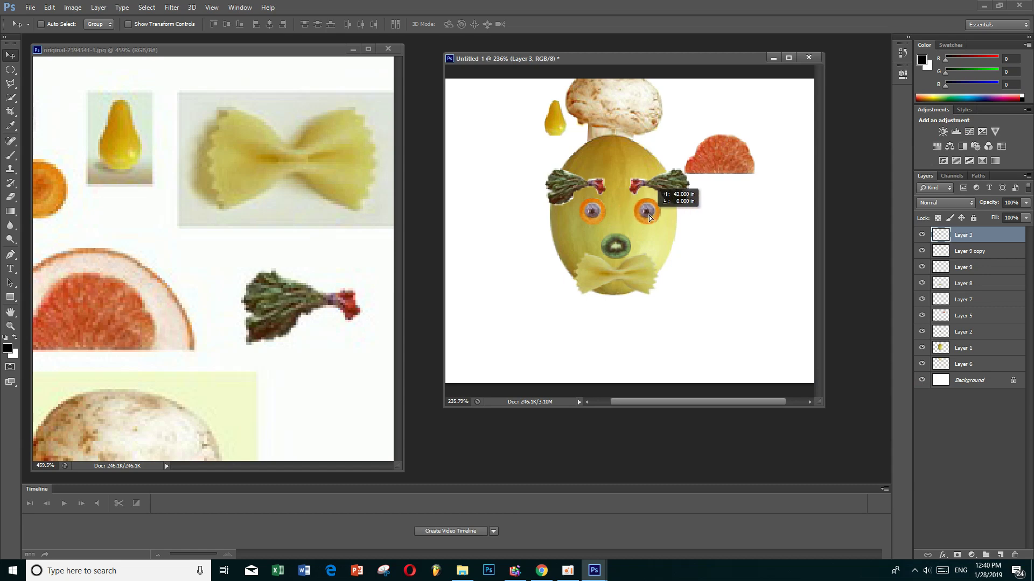
pyautogui.moveTo(649, 215); pyautogui.dragTo(645, 214)
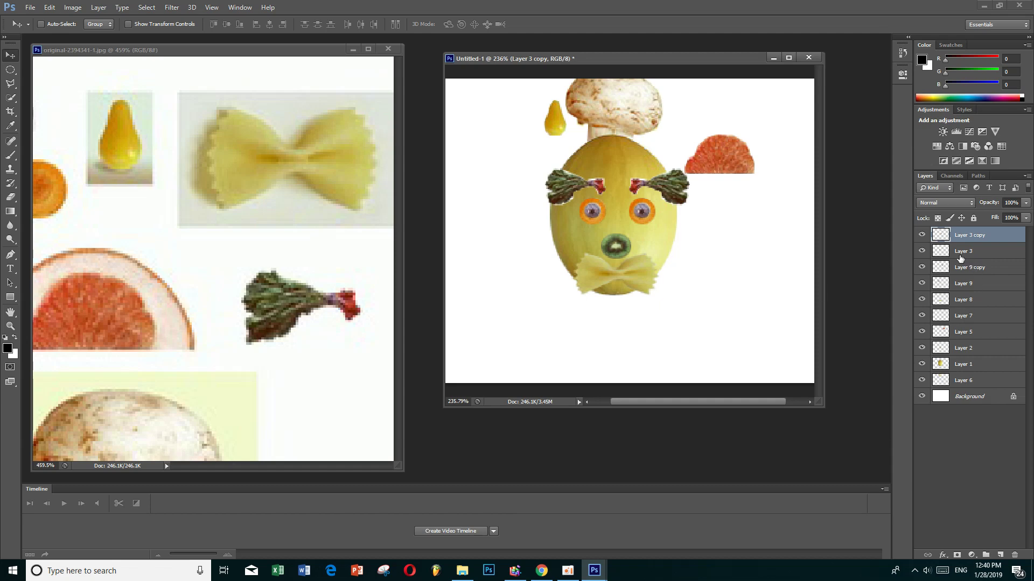
# Step: Locate the left and right eyebrow layers by toggling visibility, then merge them into one layer
pyautogui.click(922, 251)
pyautogui.click(922, 267)
pyautogui.click(922, 267)
pyautogui.click(921, 284)
pyautogui.click(921, 284)
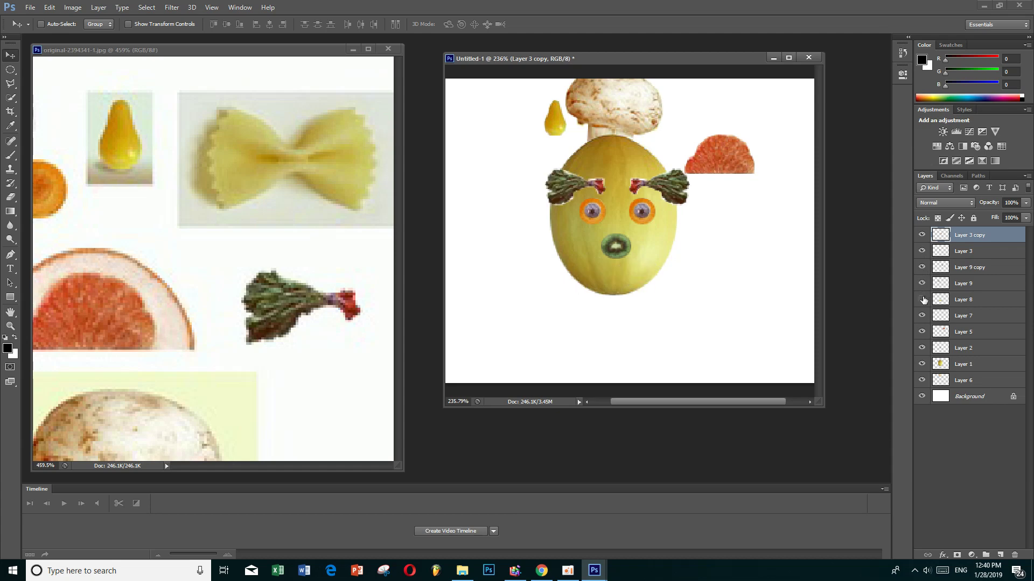
pyautogui.click(922, 300)
pyautogui.click(922, 284)
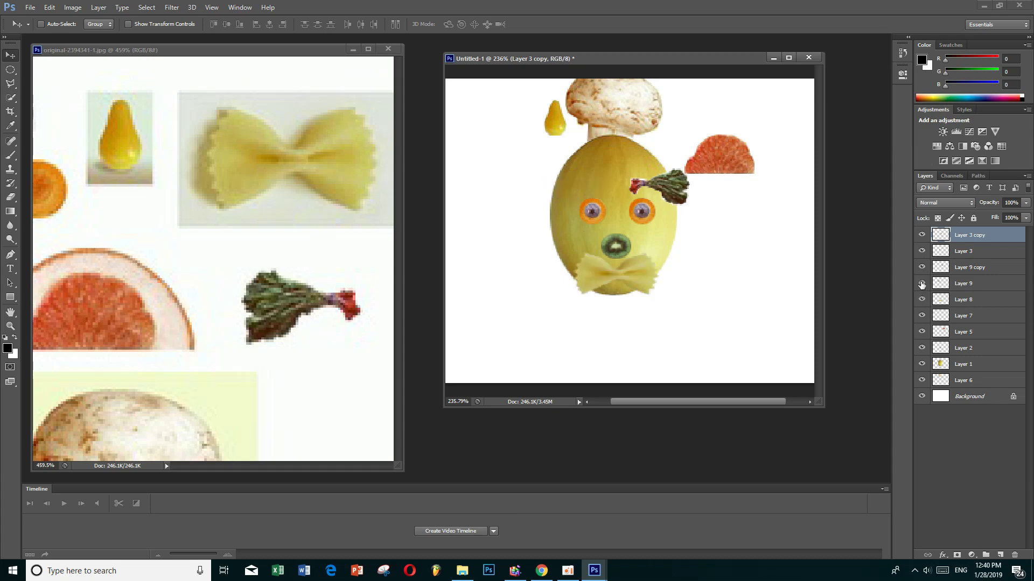
pyautogui.click(967, 284)
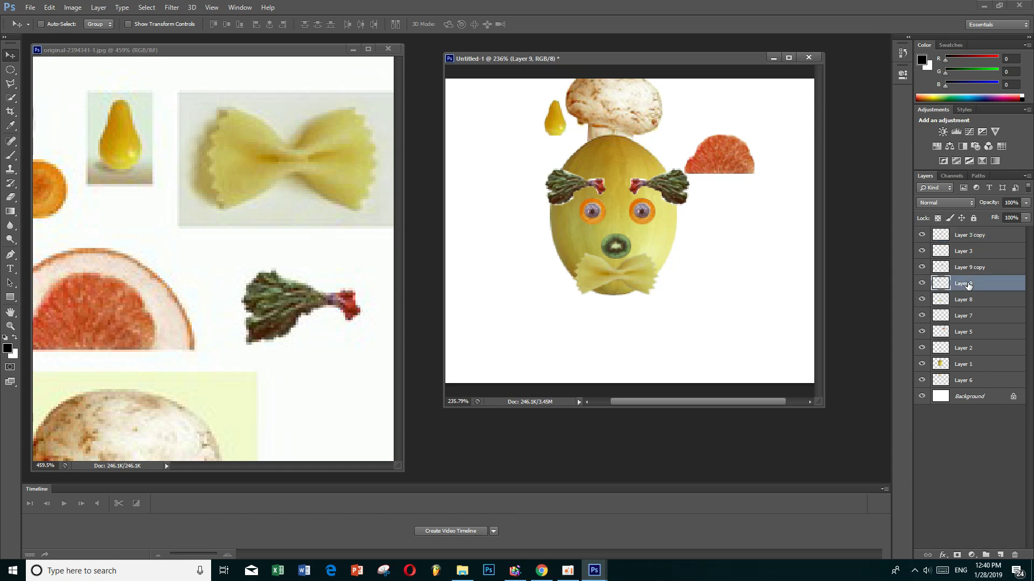
pyautogui.keyDown('shift'); pyautogui.click(969, 267); pyautogui.keyUp('shift')
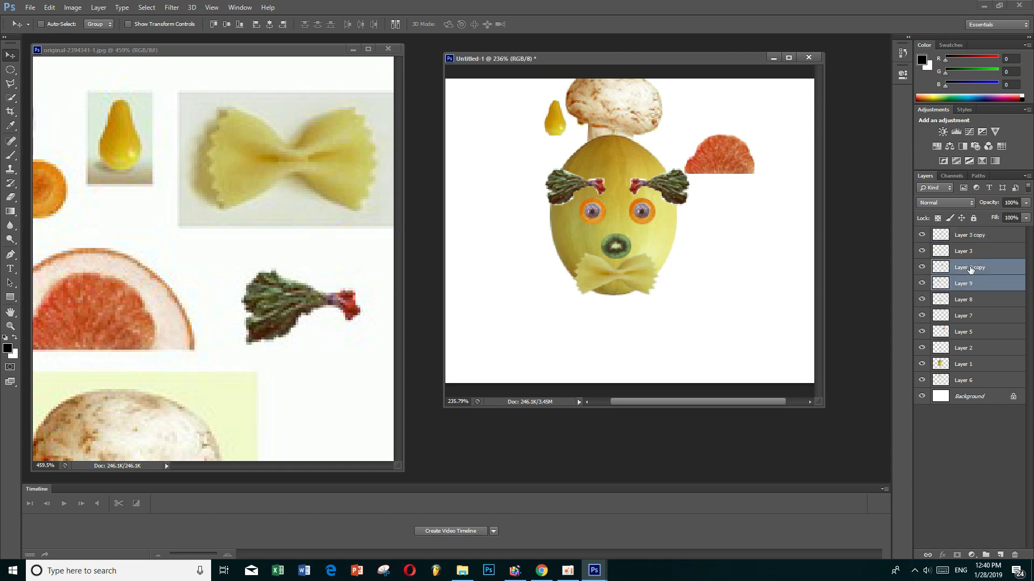
pyautogui.rightClick(970, 273)
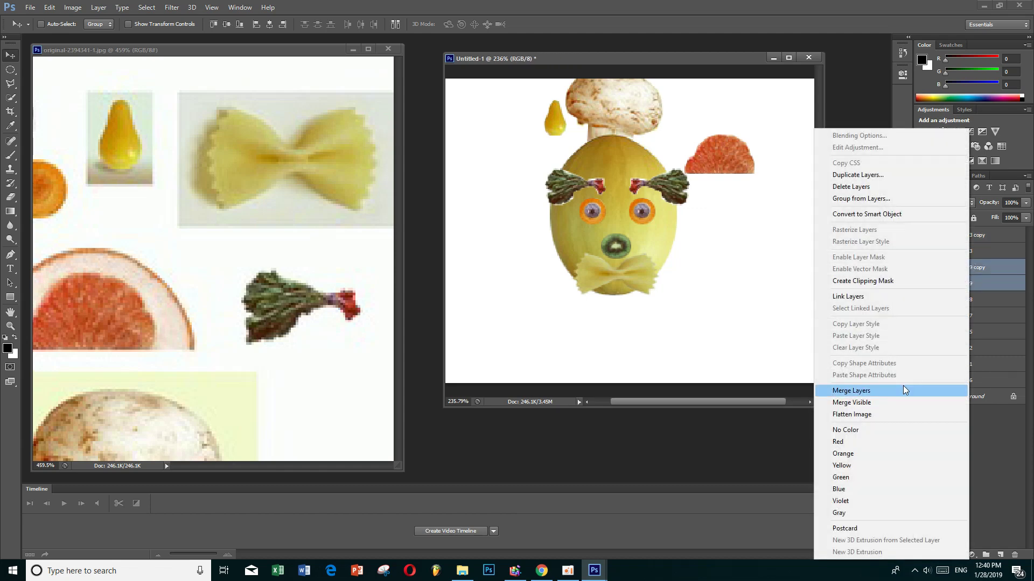
pyautogui.click(902, 385)
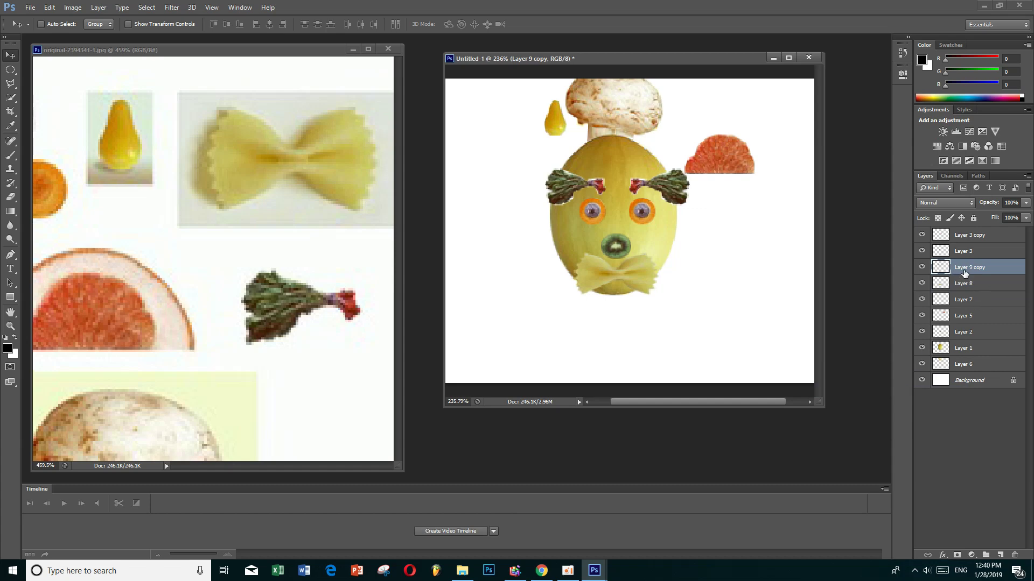
# Step: Select the pear's Layer 7 and move the pear between the eyes as a nose
pyautogui.click(922, 284)
pyautogui.click(923, 301)
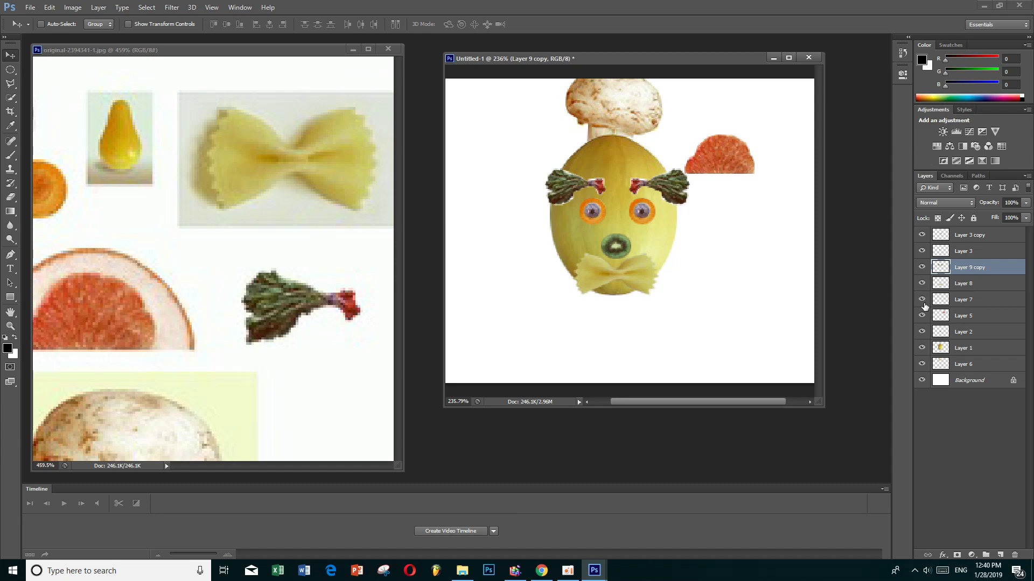
pyautogui.click(958, 305)
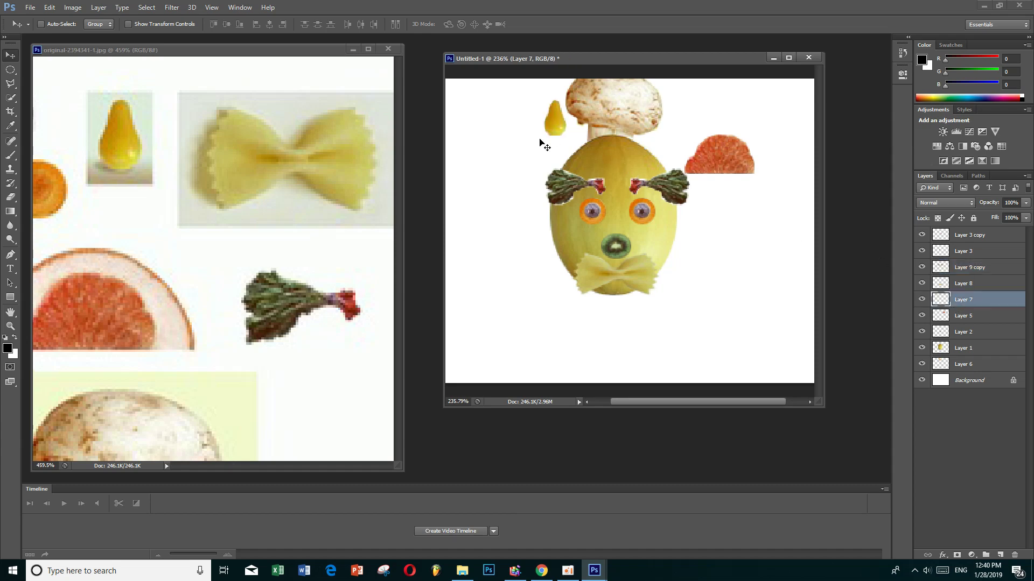
pyautogui.moveTo(556, 128)
pyautogui.mouseDown()
pyautogui.moveTo(616, 203)
pyautogui.moveTo(614, 218)
pyautogui.mouseUp()
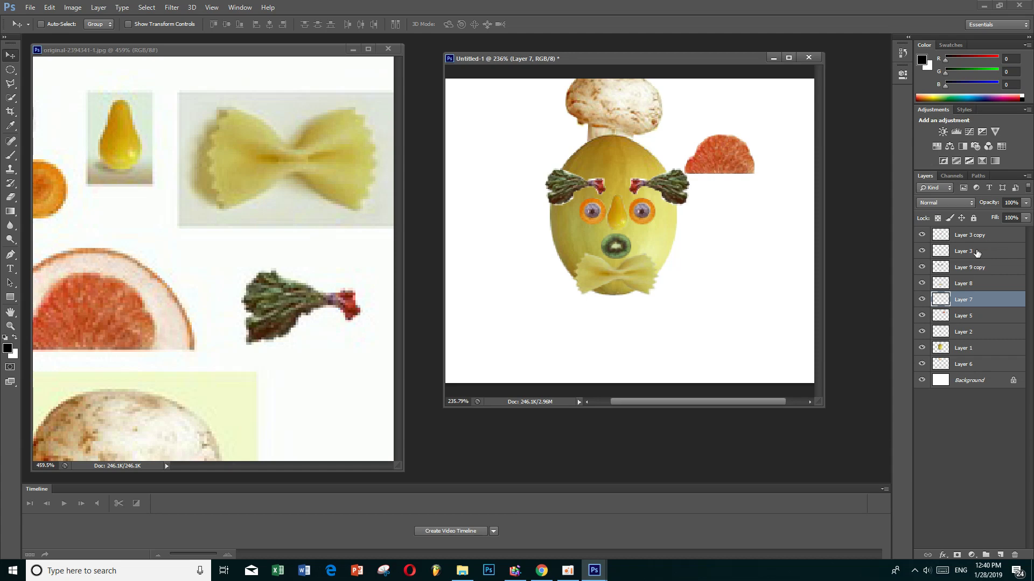
# Step: Raise the merged eyebrows slightly higher on the melon with Free Transform
pyautogui.click(969, 267)
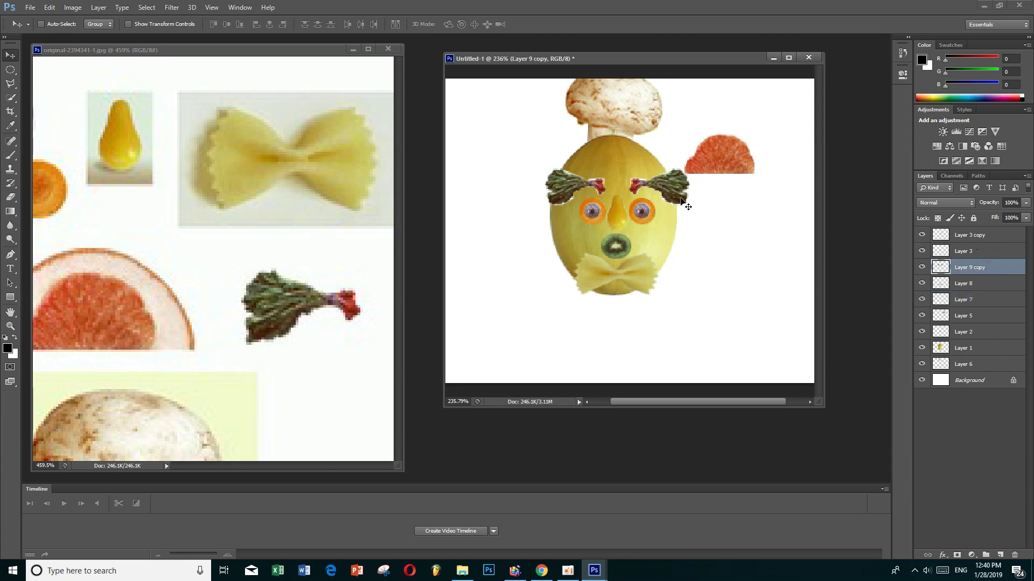
pyautogui.hotkey('ctrl', 't')
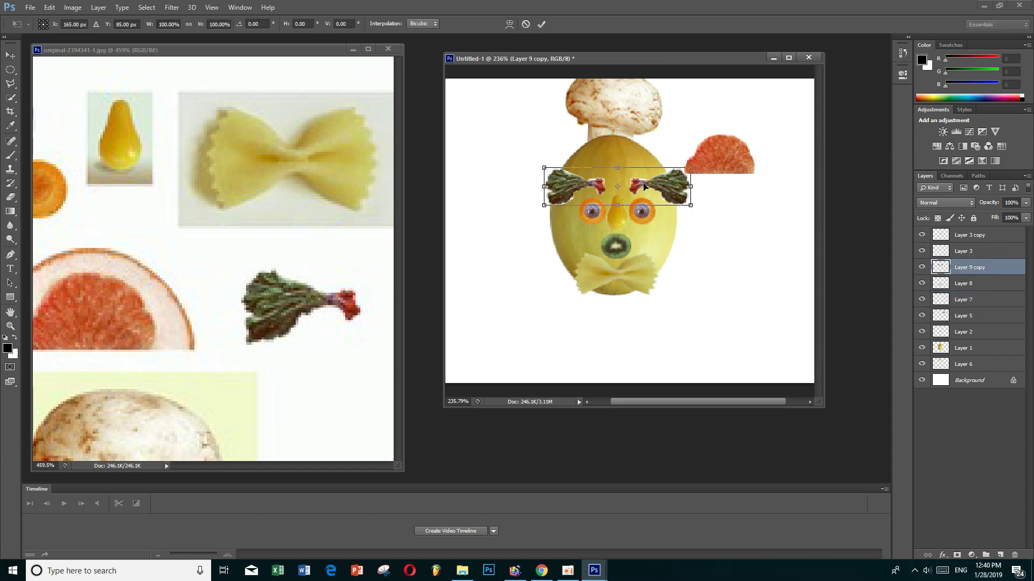
pyautogui.moveTo(644, 186); pyautogui.dragTo(644, 173)
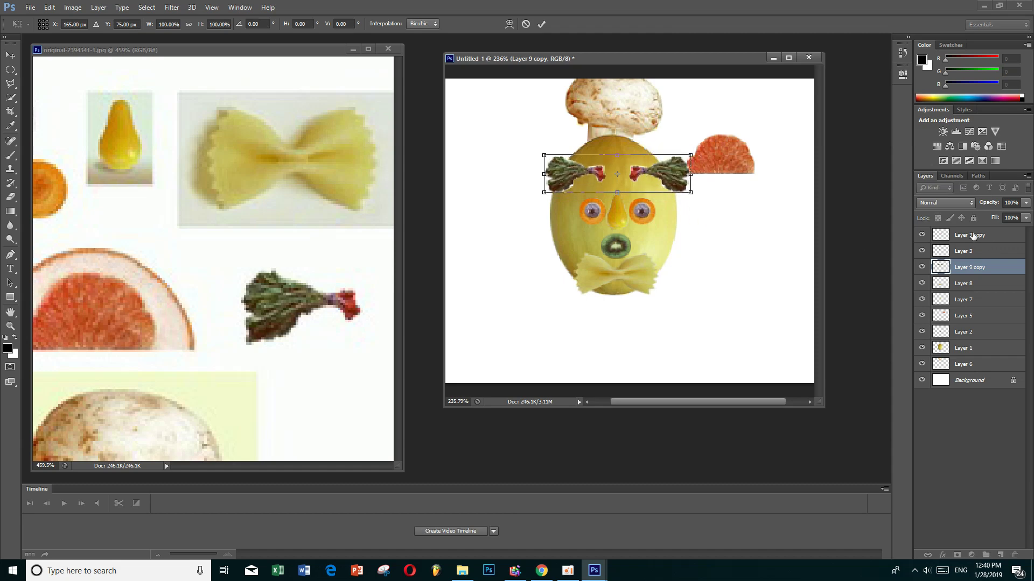
pyautogui.press('Return')
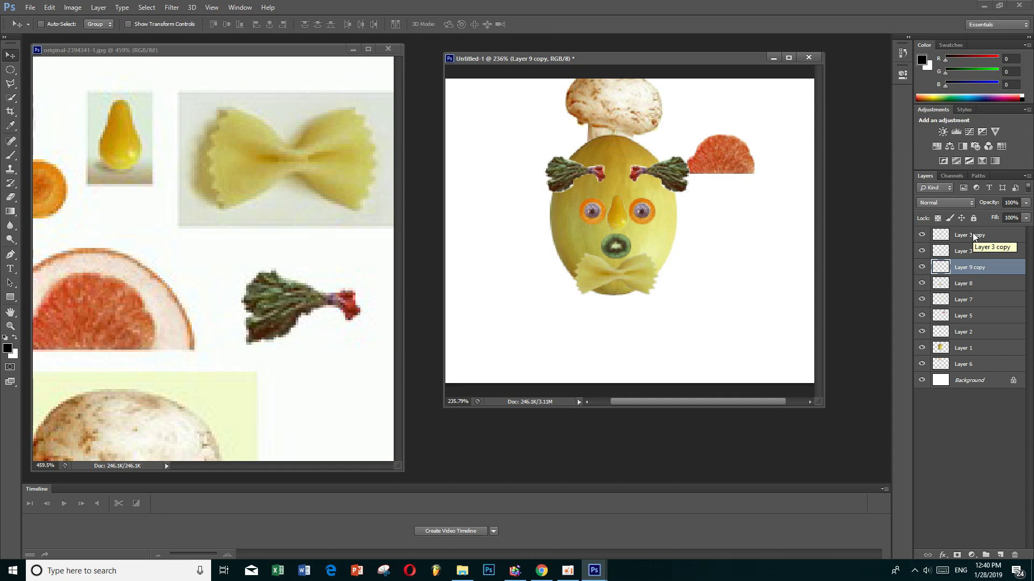
pyautogui.hotkey('ctrl', 't')
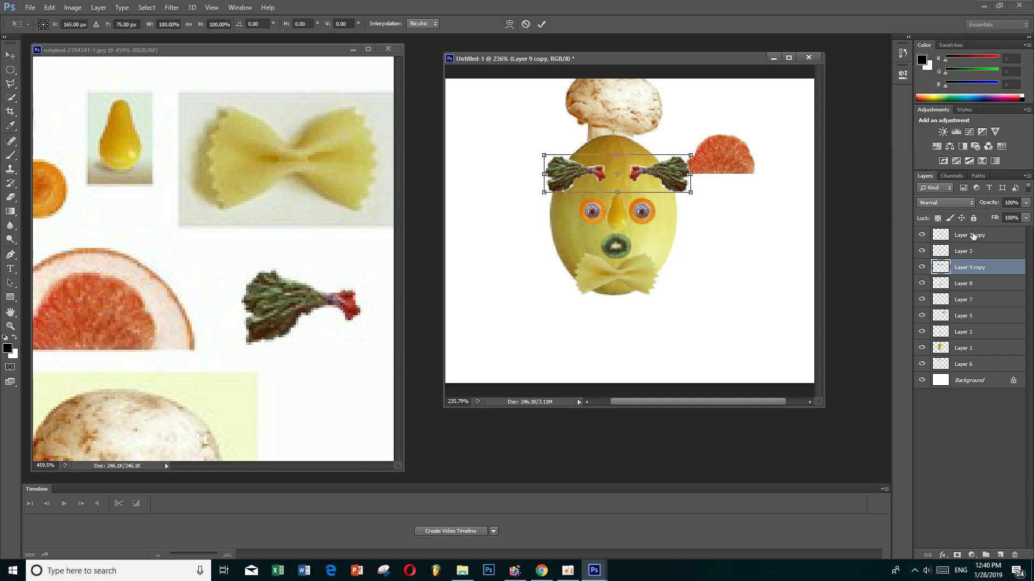
pyautogui.press('Return')
# Step: Run and commit Free Transform on the right eye, then toggle the eyes' visibility to check them
pyautogui.click(972, 236)
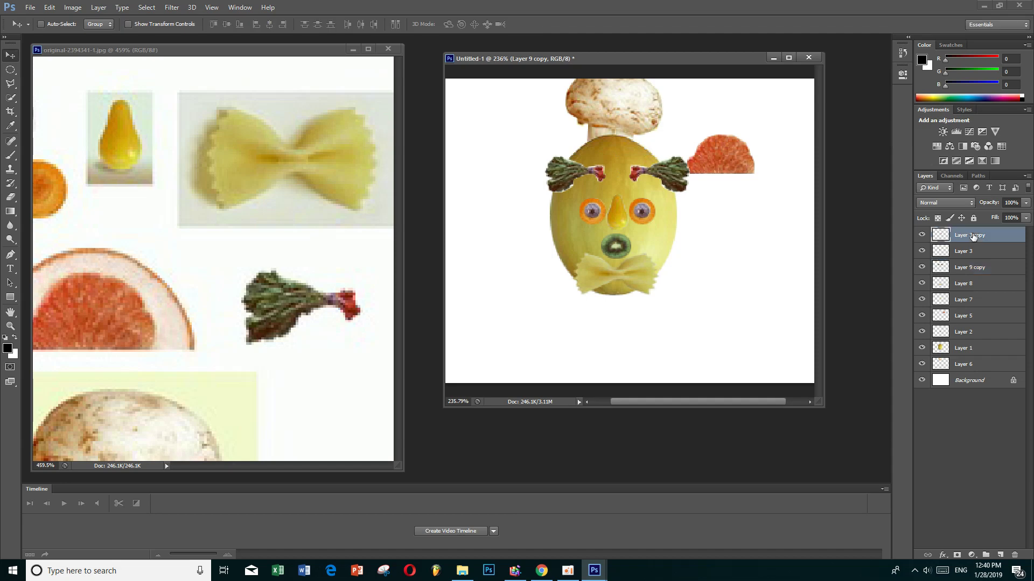
pyautogui.hotkey('ctrl', 't')
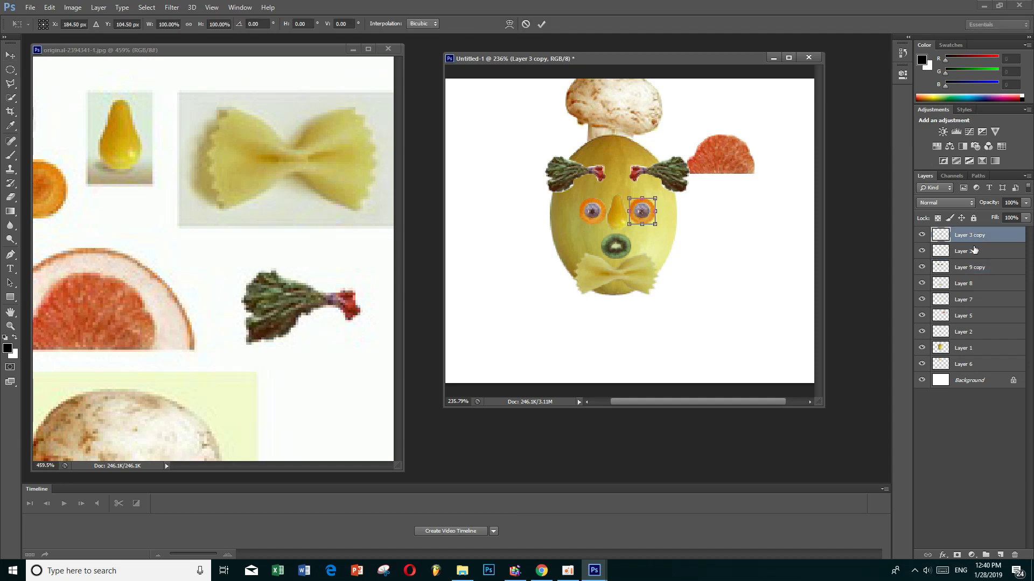
pyautogui.press('Return')
pyautogui.click(922, 237)
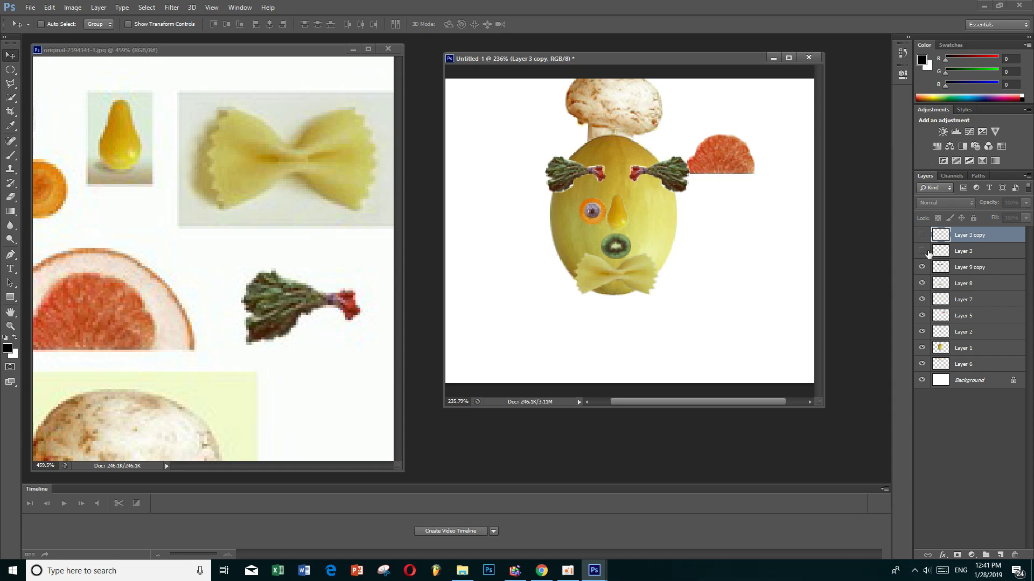
pyautogui.click(921, 235)
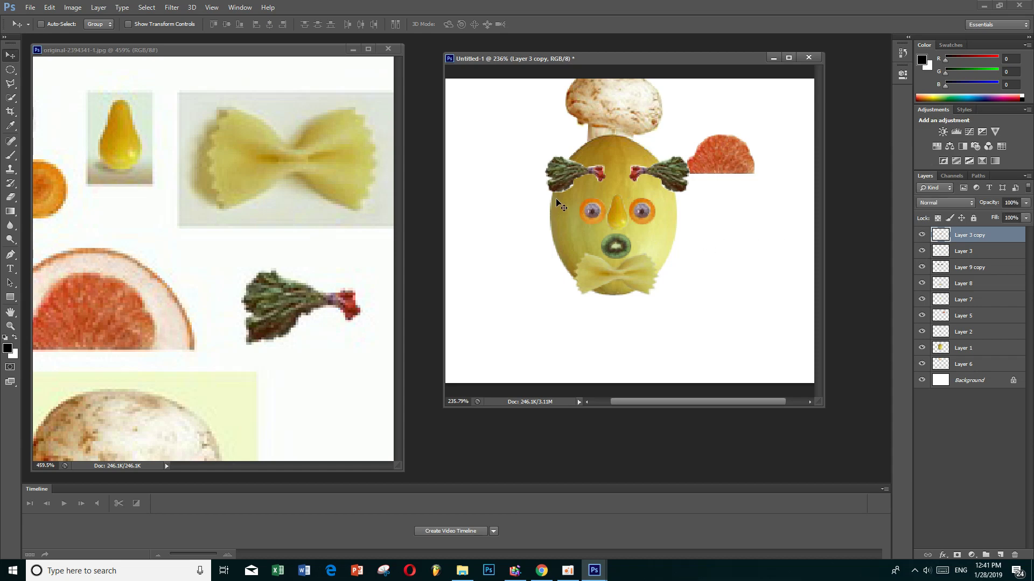
# Step: Merge both eye layers into one and move the pair of eyes higher on the face
pyautogui.click(985, 251)
pyautogui.keyDown('shift'); pyautogui.click(976, 242); pyautogui.keyUp('shift')
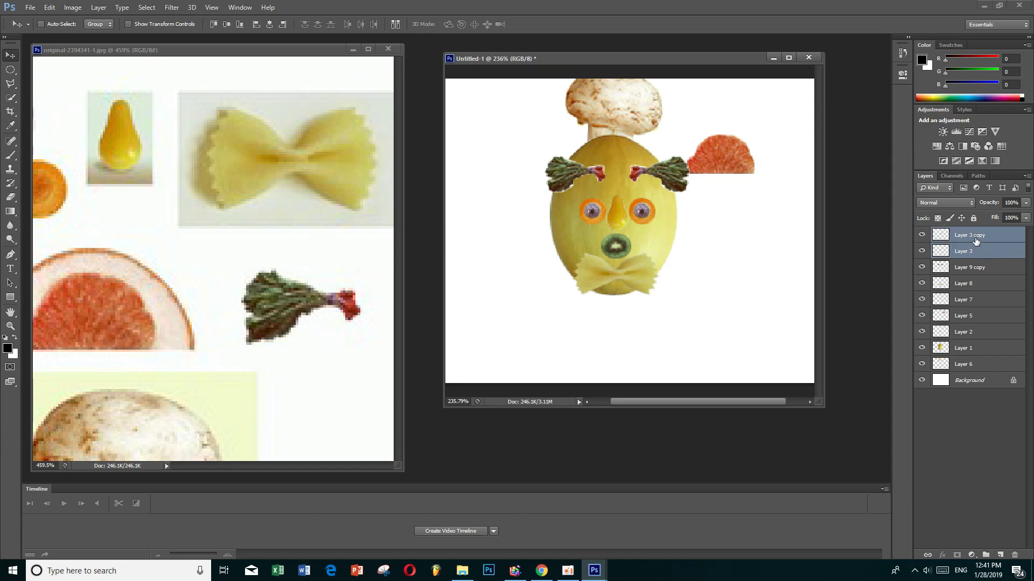
pyautogui.rightClick(976, 241)
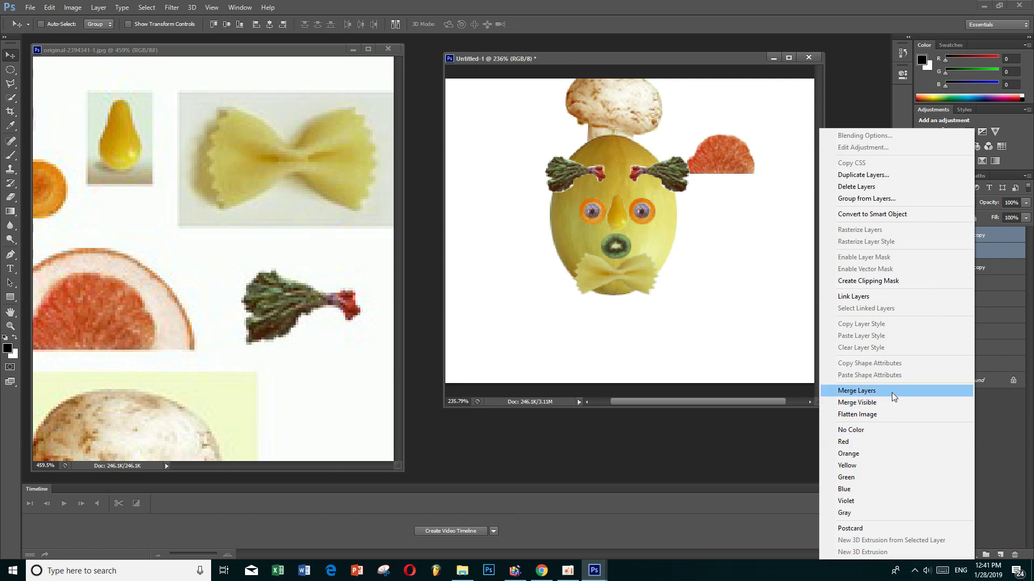
pyautogui.click(891, 392)
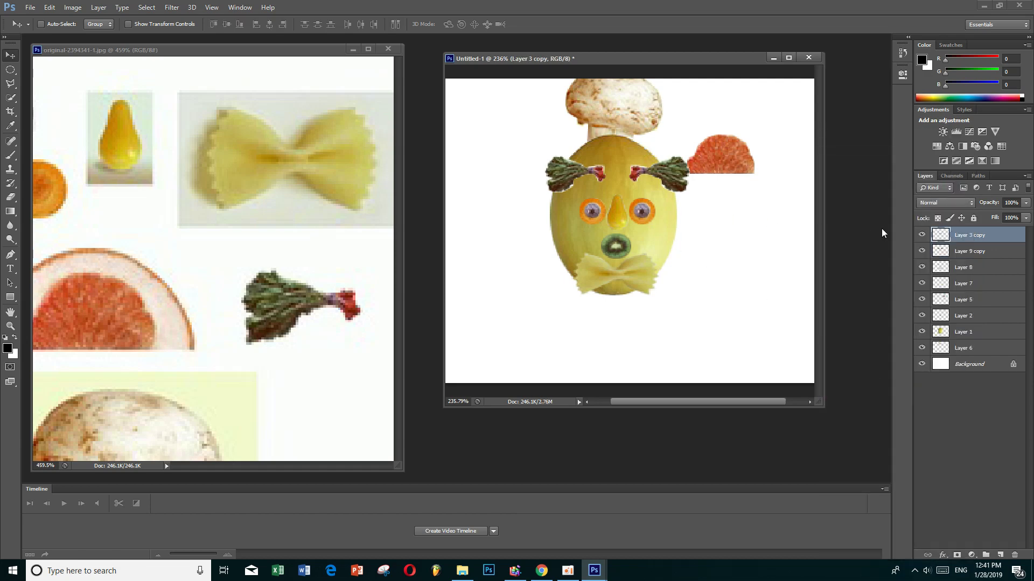
pyautogui.hotkey('ctrl', 't')
pyautogui.moveTo(640, 221); pyautogui.dragTo(638, 207)
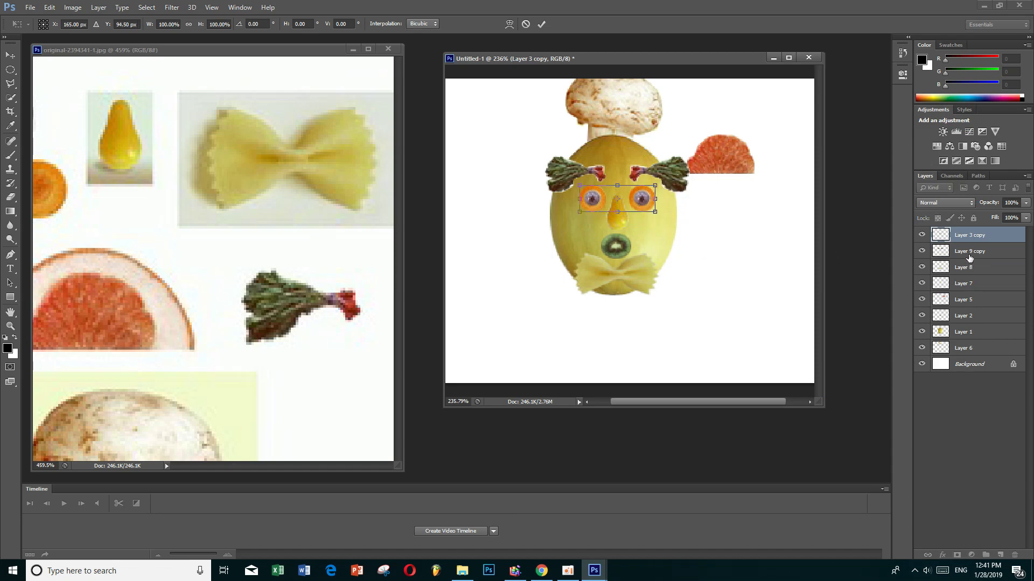
pyautogui.press('Return')
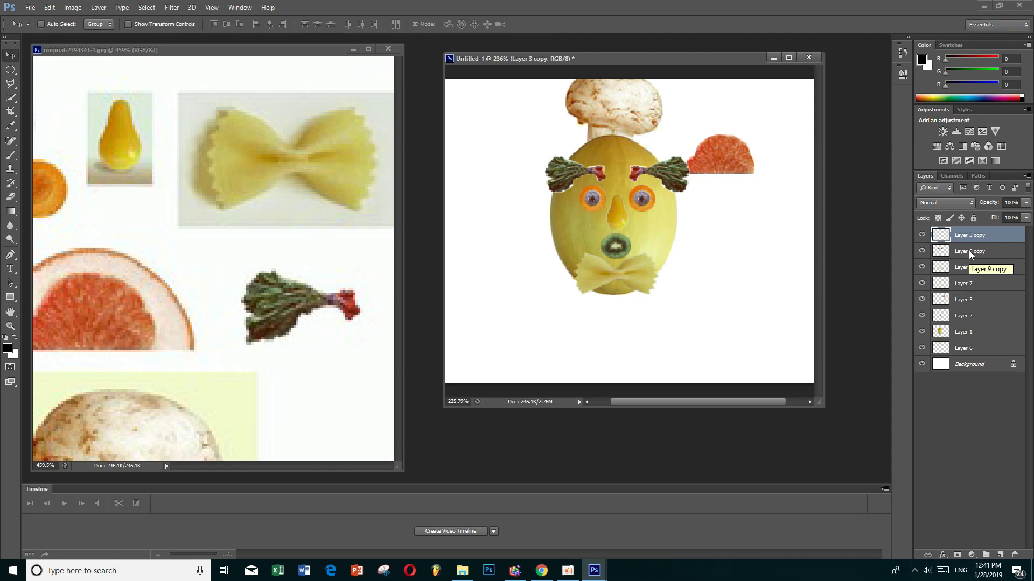
pyautogui.moveTo(685, 174); pyautogui.dragTo(716, 158)
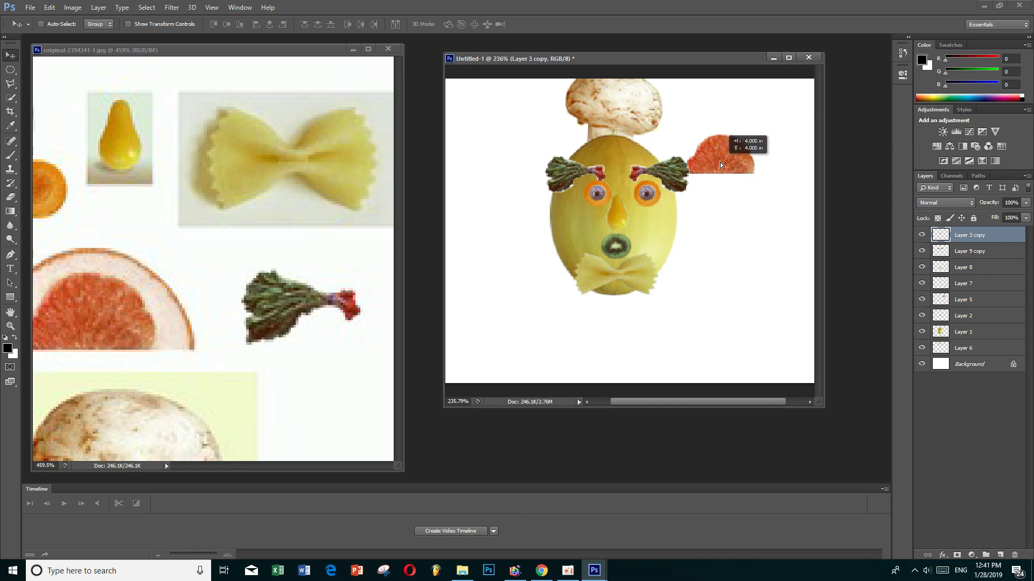
pyautogui.moveTo(716, 159); pyautogui.dragTo(719, 164)
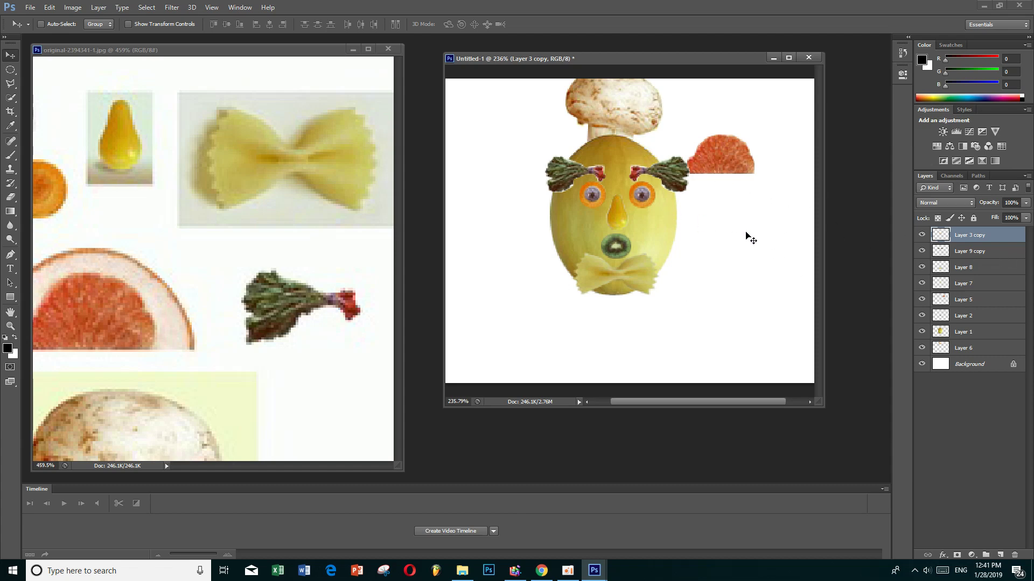
# Step: Select the grapefruit's Layer 5, confirming it by hiding and showing the slice
pyautogui.click(1002, 255)
pyautogui.click(968, 299)
pyautogui.click(922, 300)
pyautogui.click(922, 300)
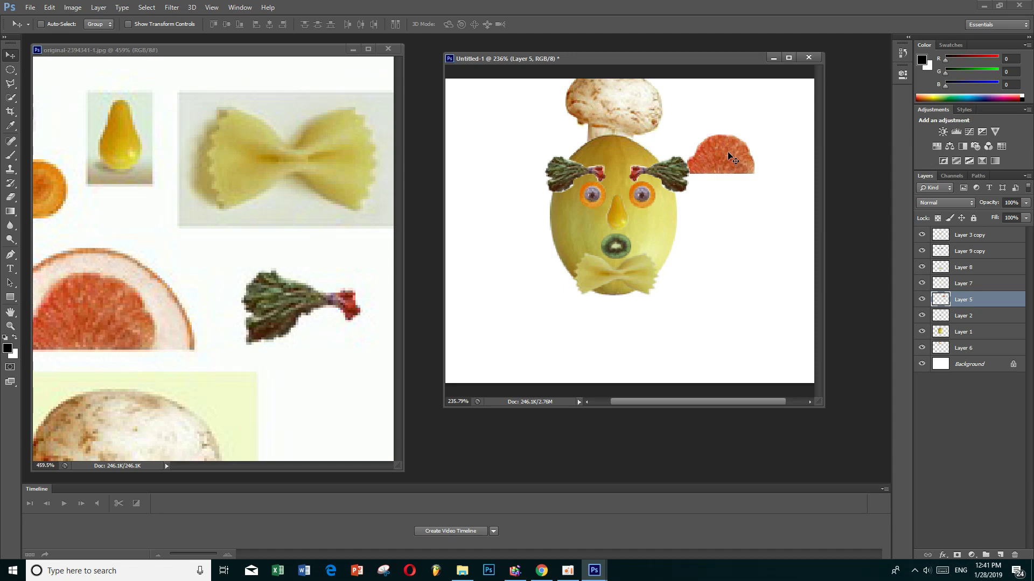
# Step: Rotate the grapefruit slice and place it against the face's left side as the left ear
pyautogui.hotkey('ctrl', 't')
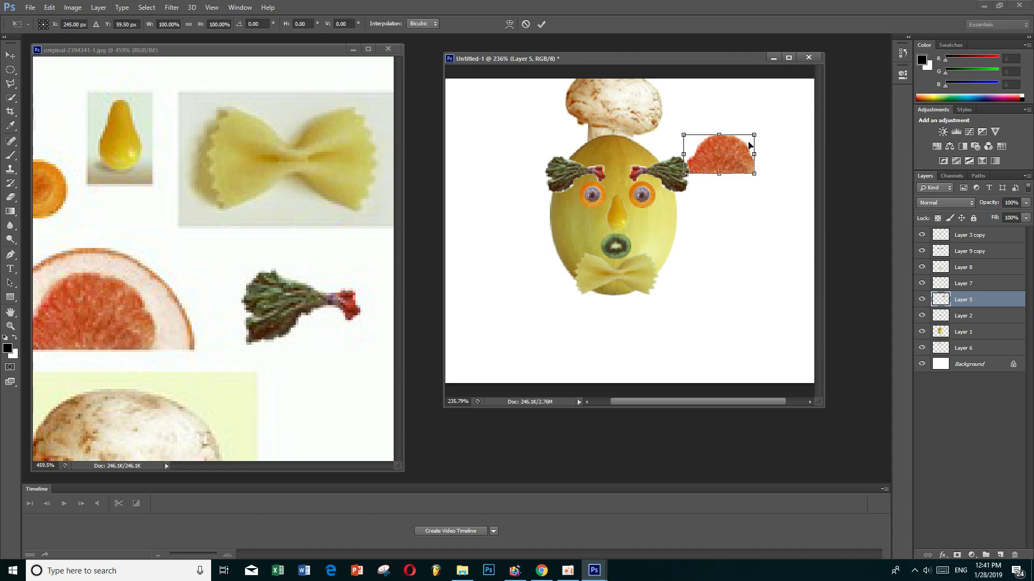
pyautogui.moveTo(765, 133); pyautogui.dragTo(755, 228)
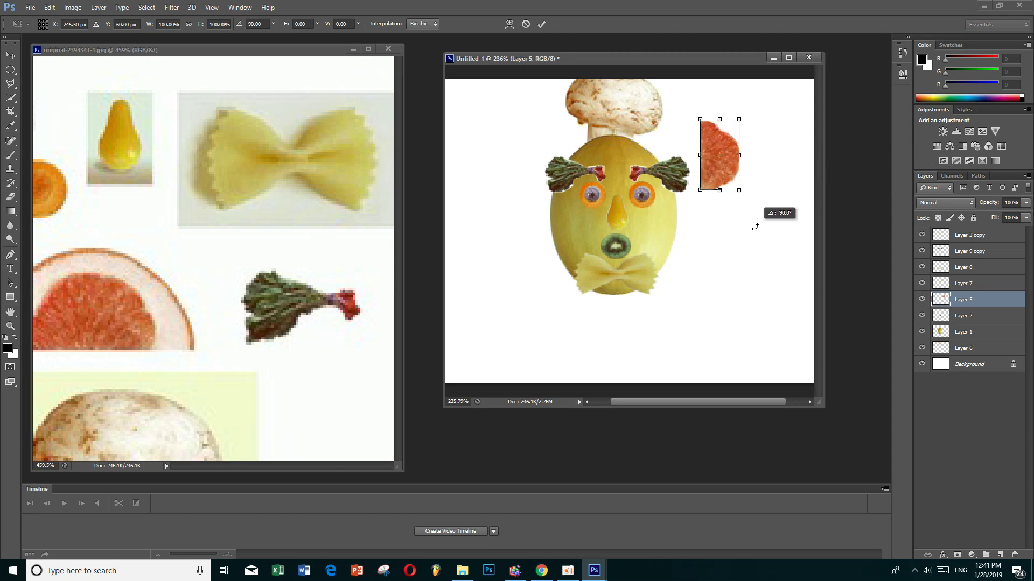
pyautogui.moveTo(726, 171); pyautogui.dragTo(699, 241)
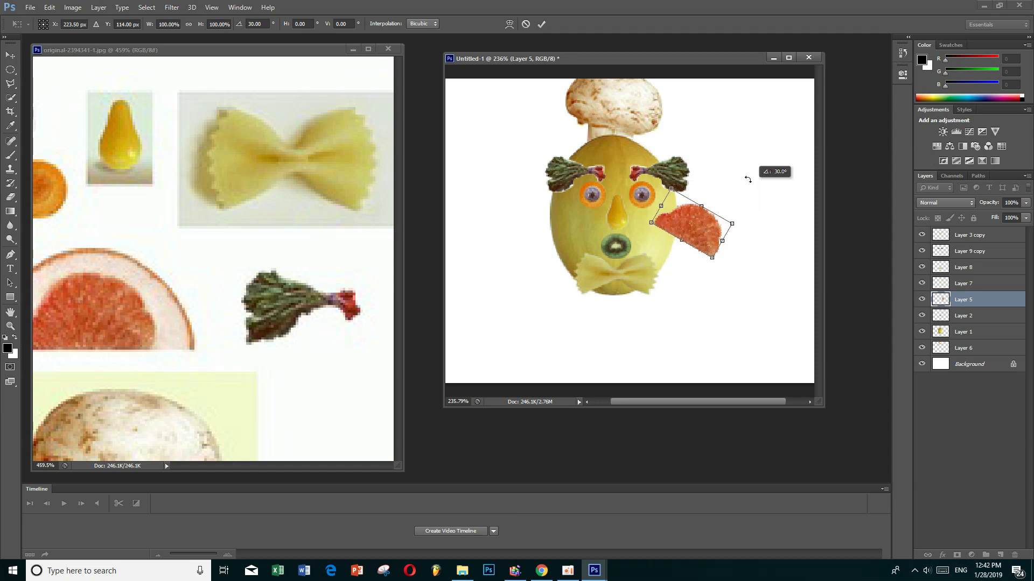
pyautogui.moveTo(737, 251)
pyautogui.mouseDown()
pyautogui.moveTo(648, 154)
pyautogui.moveTo(619, 170)
pyautogui.mouseUp()
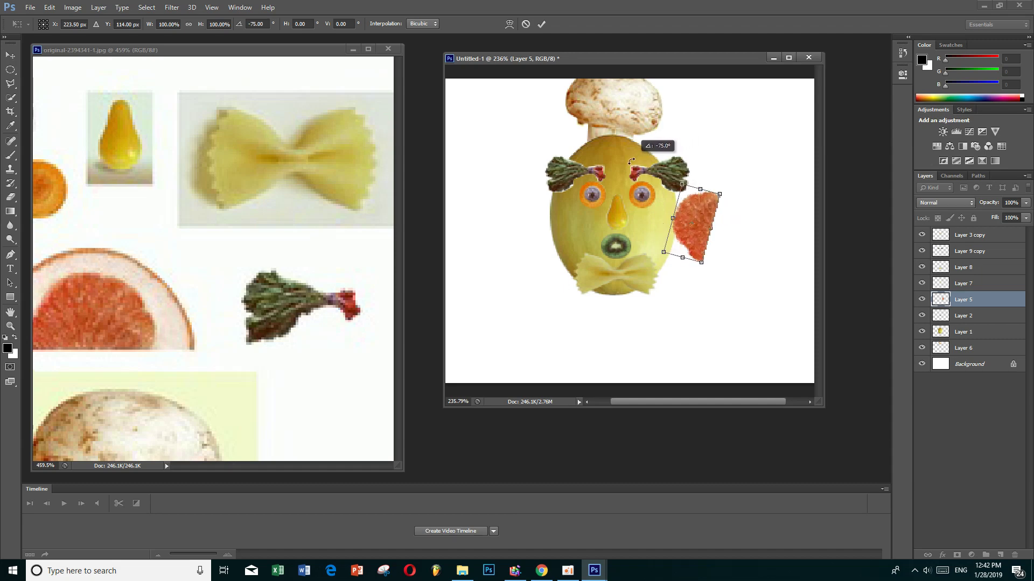
pyautogui.moveTo(697, 211); pyautogui.dragTo(543, 205)
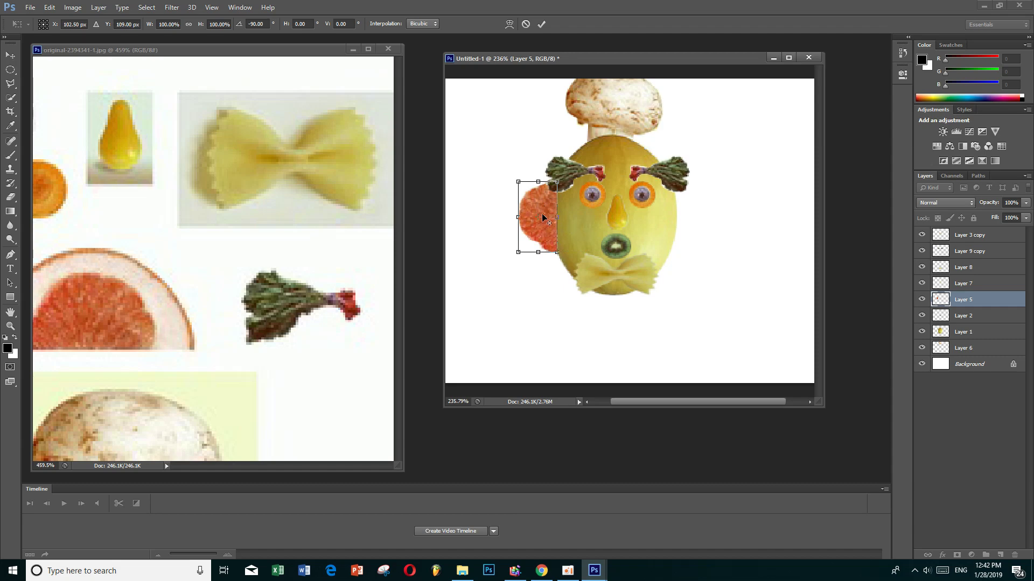
pyautogui.moveTo(542, 214); pyautogui.dragTo(541, 215)
pyautogui.moveTo(548, 227); pyautogui.dragTo(549, 228)
pyautogui.moveTo(550, 233); pyautogui.dragTo(539, 218)
pyautogui.press('Return')
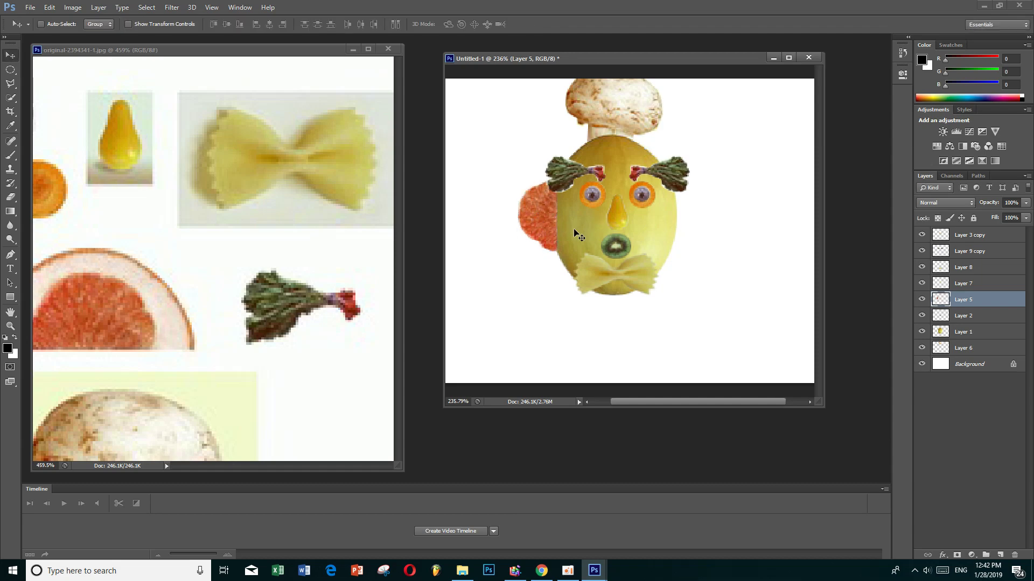
pyautogui.moveTo(545, 231); pyautogui.dragTo(548, 228)
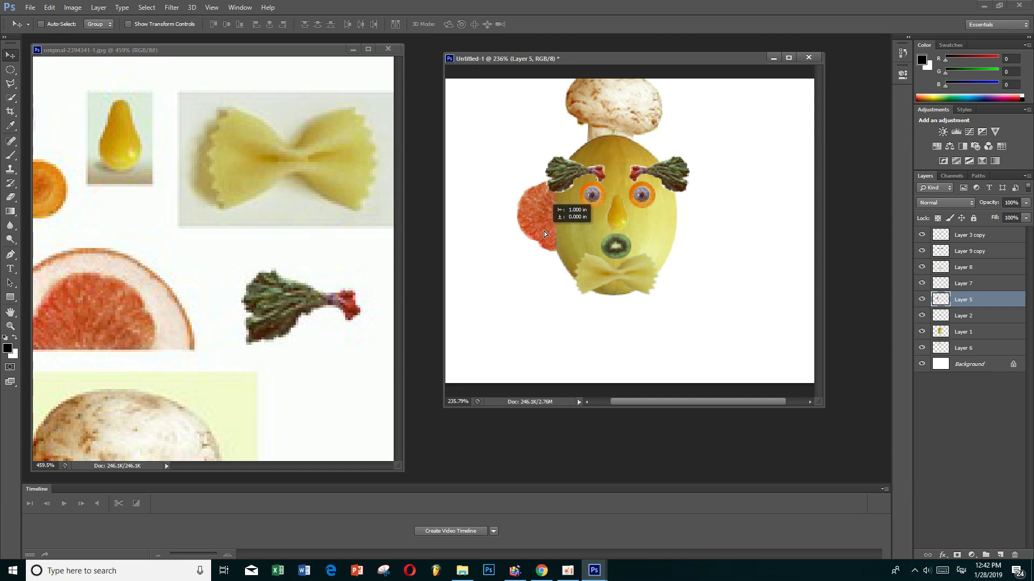
pyautogui.moveTo(548, 229); pyautogui.dragTo(665, 240)
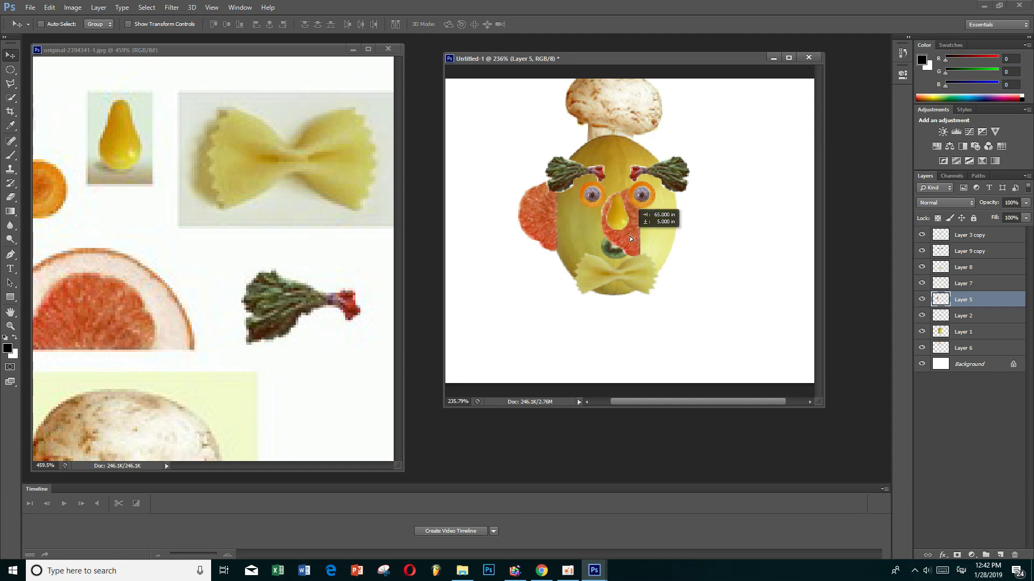
# Step: Duplicate the ear to the right side, flip it horizontally, and position it as the right ear
pyautogui.moveTo(664, 240); pyautogui.dragTo(667, 240)
pyautogui.hotkey('ctrl', 'z')
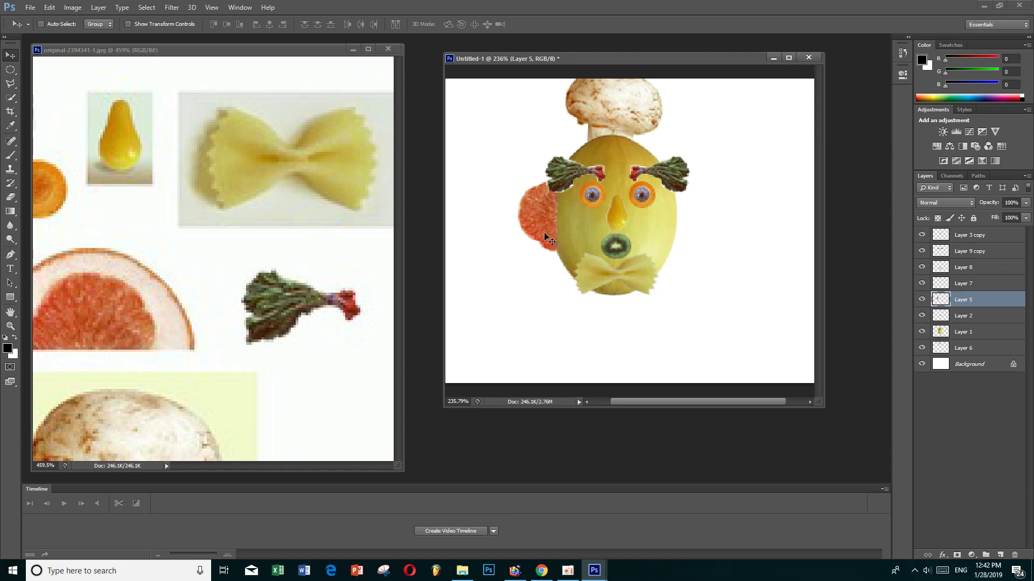
pyautogui.moveTo(544, 235); pyautogui.dragTo(671, 239)
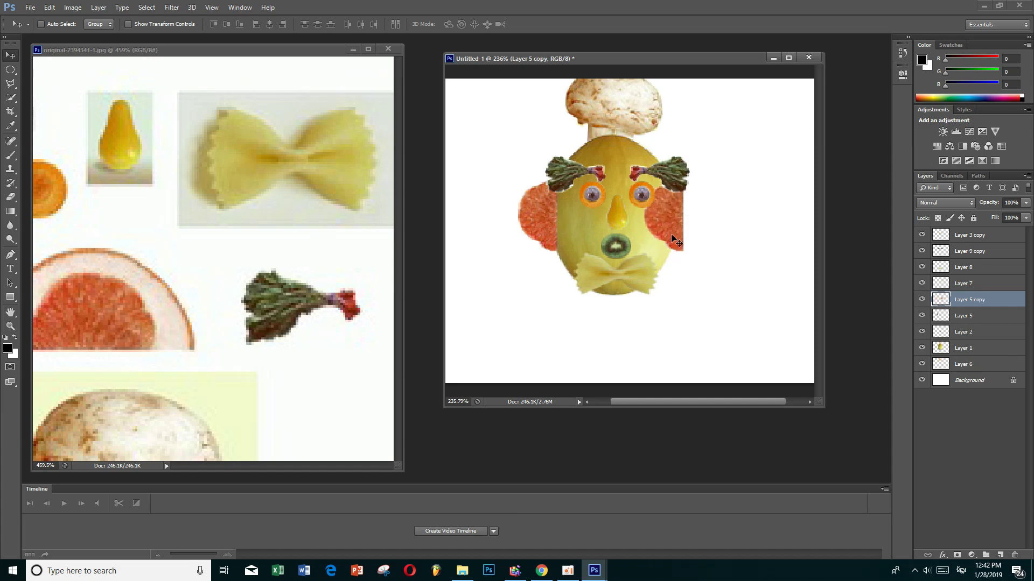
pyautogui.rightClick(671, 237)
pyautogui.click(667, 234)
pyautogui.hotkey('ctrl', 't')
pyautogui.rightClick(664, 231)
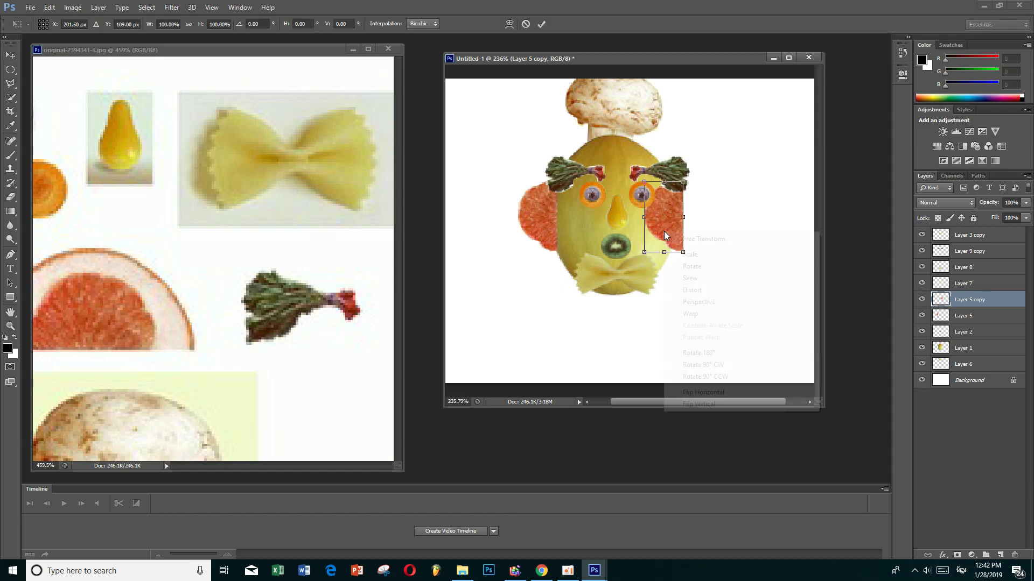
pyautogui.click(728, 397)
pyautogui.moveTo(667, 229); pyautogui.dragTo(693, 230)
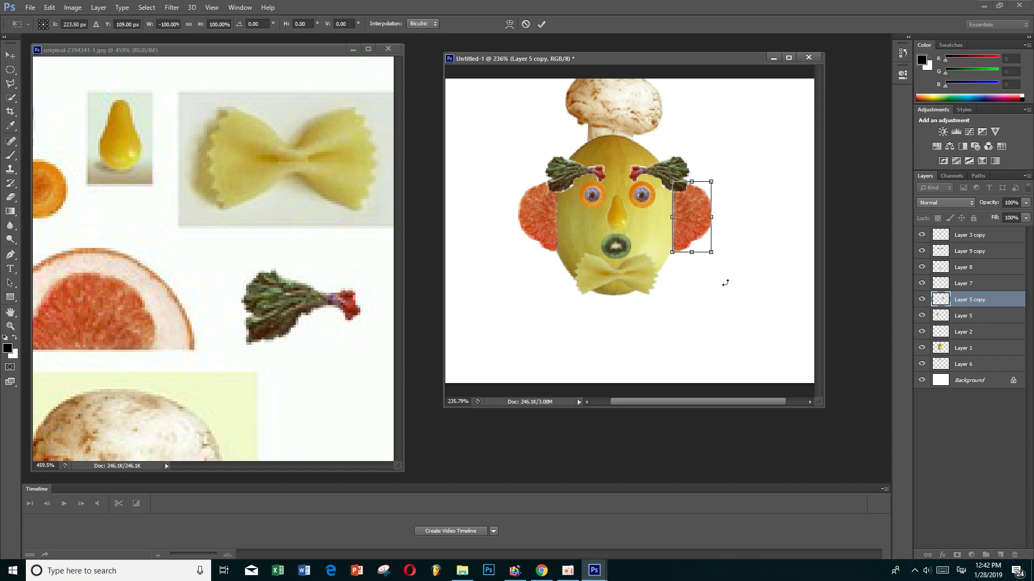
pyautogui.press('Return')
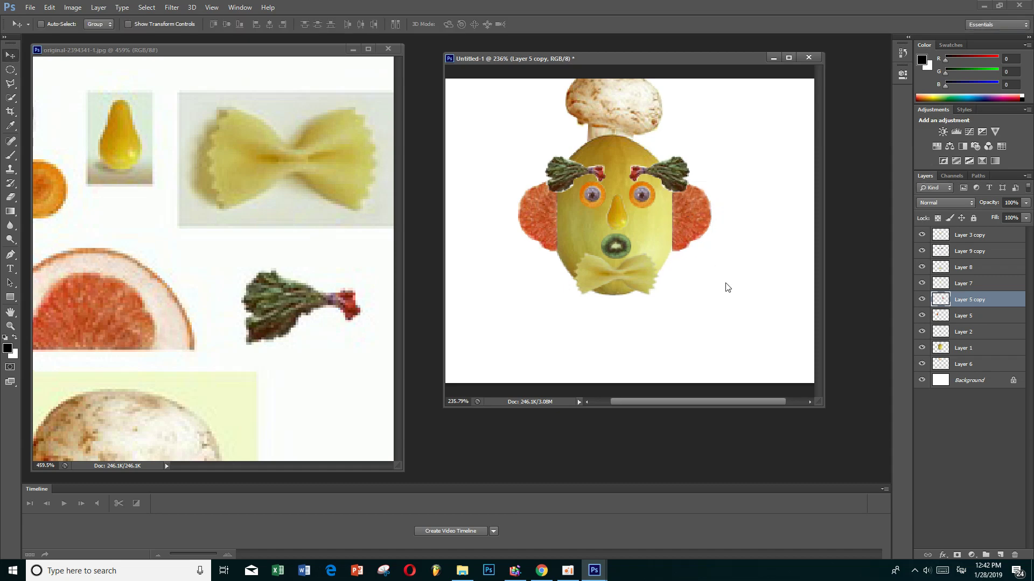
pyautogui.moveTo(693, 239); pyautogui.dragTo(693, 239)
# Step: Move both grapefruit ear layers down the stack, below the mushroom hat's Layer 6
pyautogui.moveTo(987, 299); pyautogui.dragTo(995, 364)
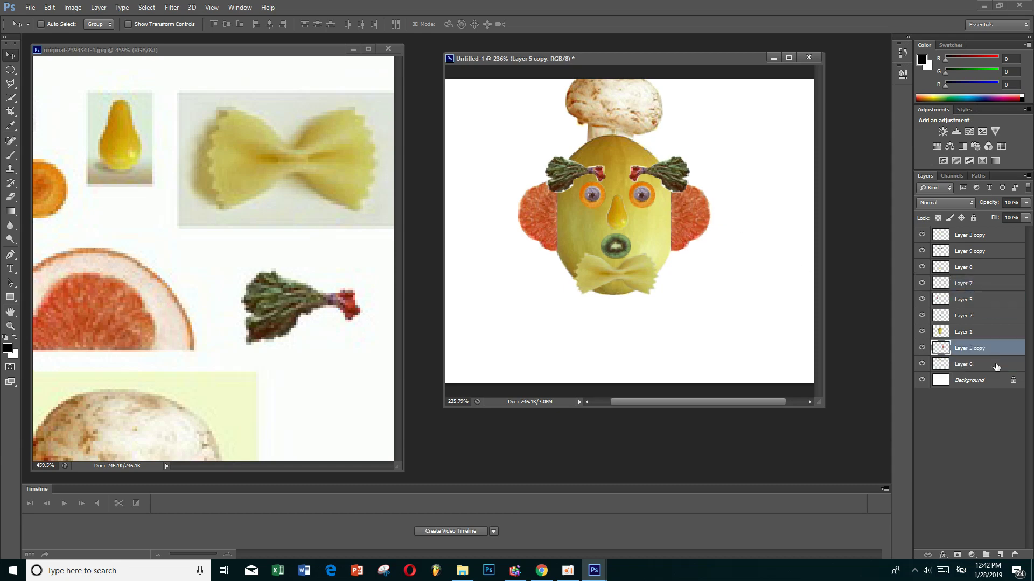
pyautogui.moveTo(976, 331); pyautogui.dragTo(988, 371)
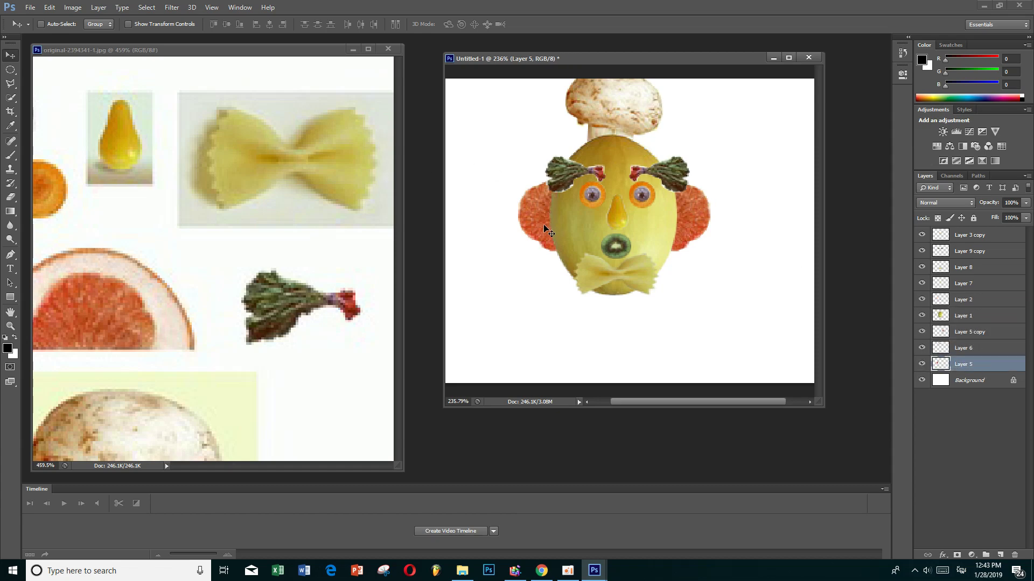
pyautogui.hotkey('ctrl', 't')
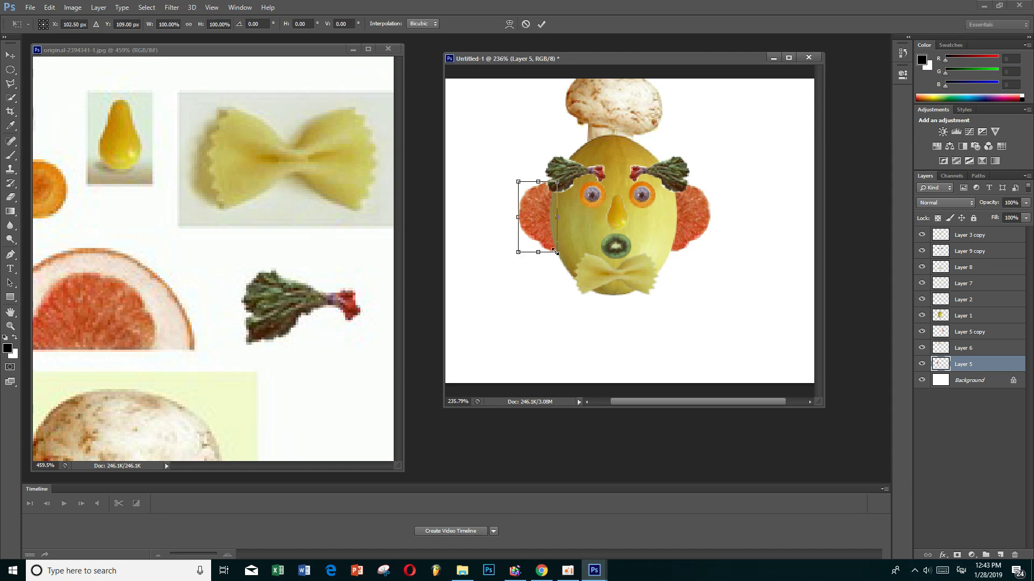
pyautogui.press('Return')
pyautogui.click(973, 350)
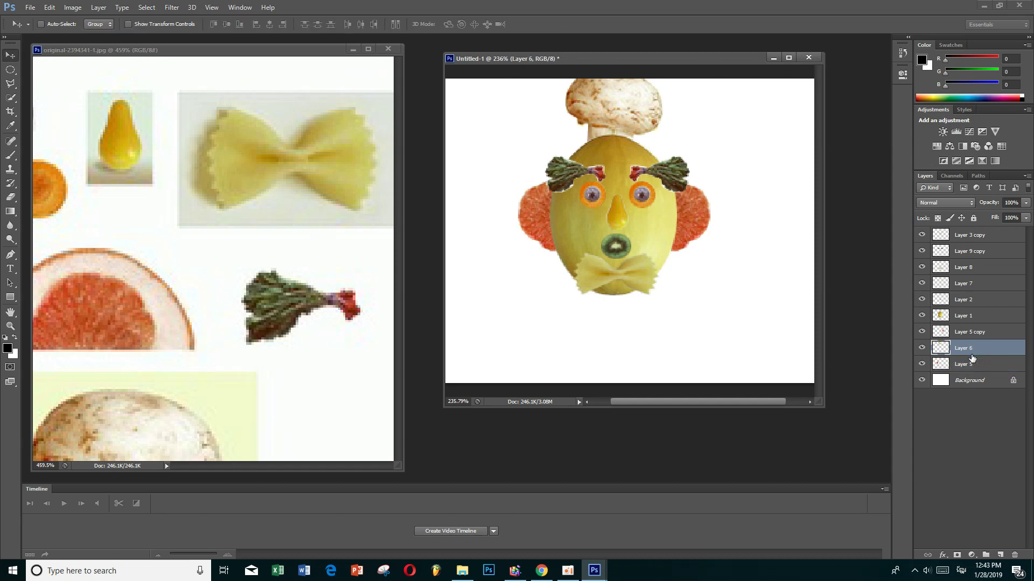
pyautogui.click(921, 348)
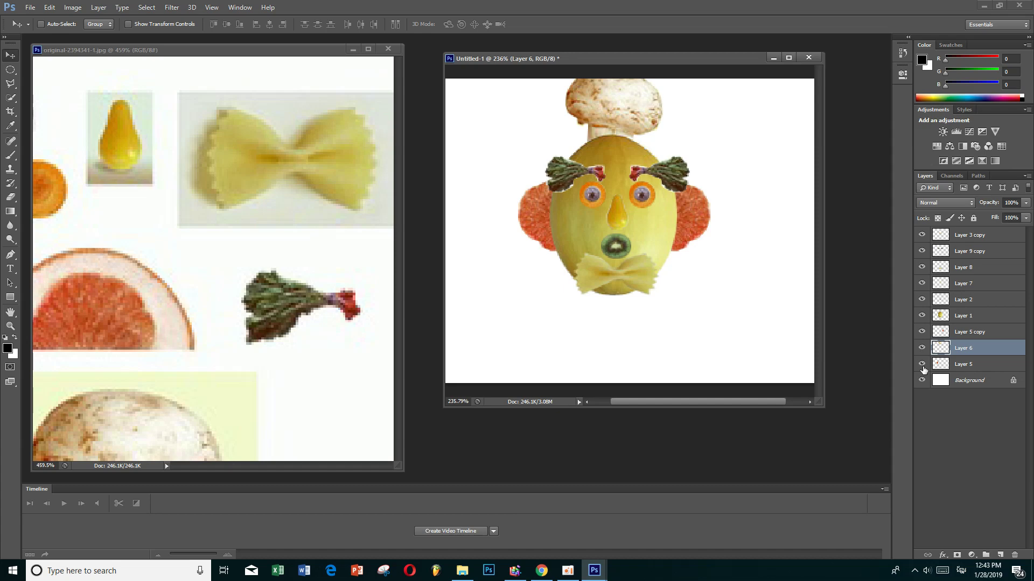
pyautogui.click(921, 364)
pyautogui.click(922, 364)
pyautogui.moveTo(969, 332); pyautogui.dragTo(975, 353)
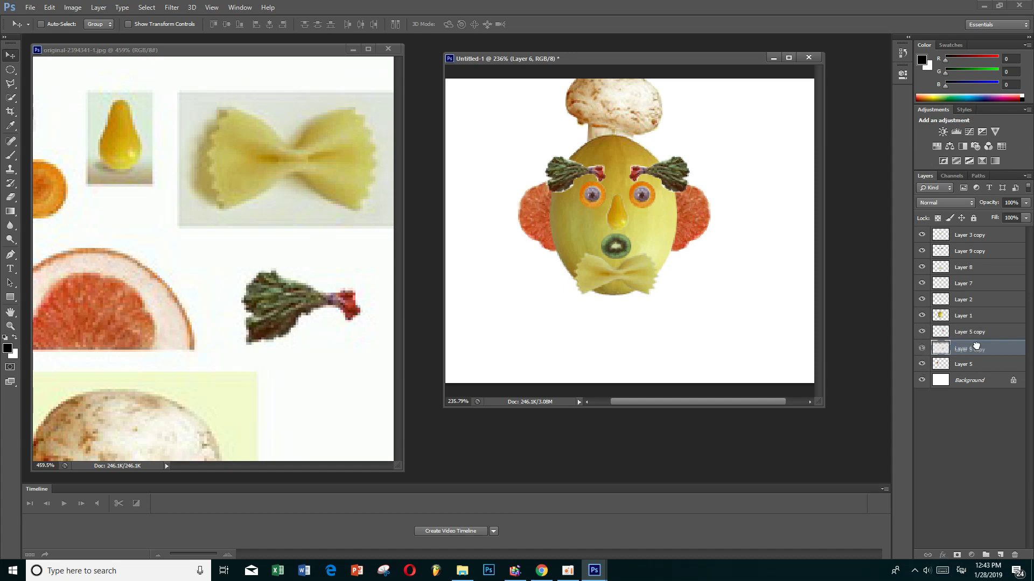
# Step: Select Layer 5 and Layer 5 copy together and merge them into one layer
pyautogui.click(969, 366)
pyautogui.keyDown('shift'); pyautogui.click(966, 348); pyautogui.keyUp('shift')
pyautogui.rightClick(965, 348)
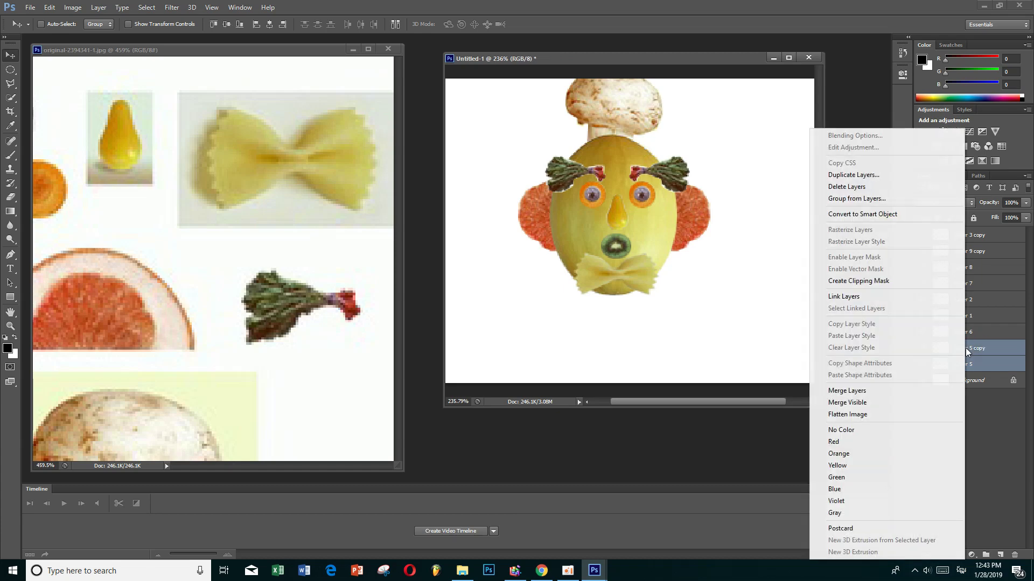
pyautogui.click(887, 390)
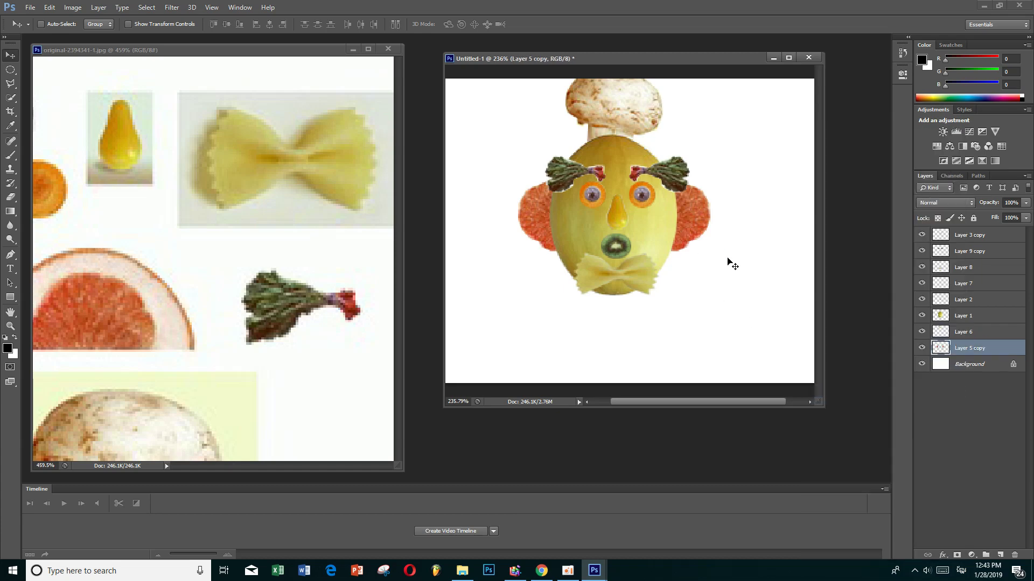
# Step: Free Transform the merged ears inward toward the face and squash their height to 87.5%
pyautogui.hotkey('ctrl', 't')
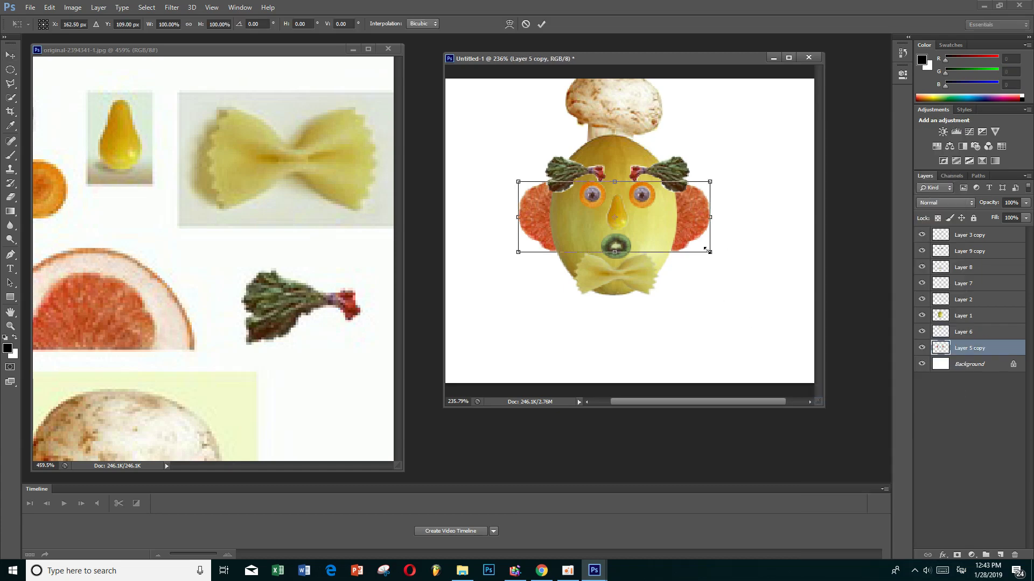
pyautogui.moveTo(707, 250); pyautogui.dragTo(698, 251)
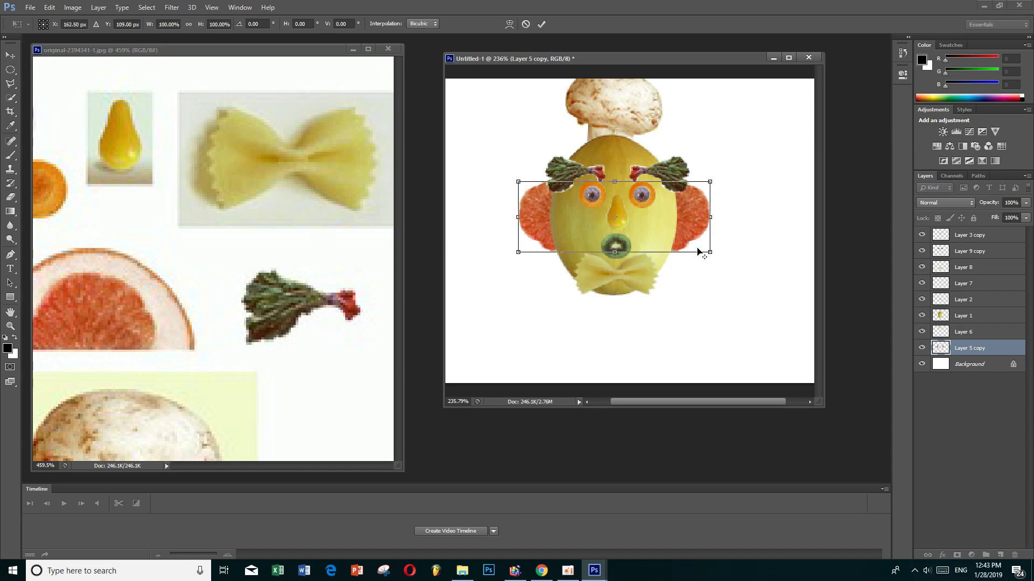
pyautogui.moveTo(709, 251); pyautogui.dragTo(702, 250)
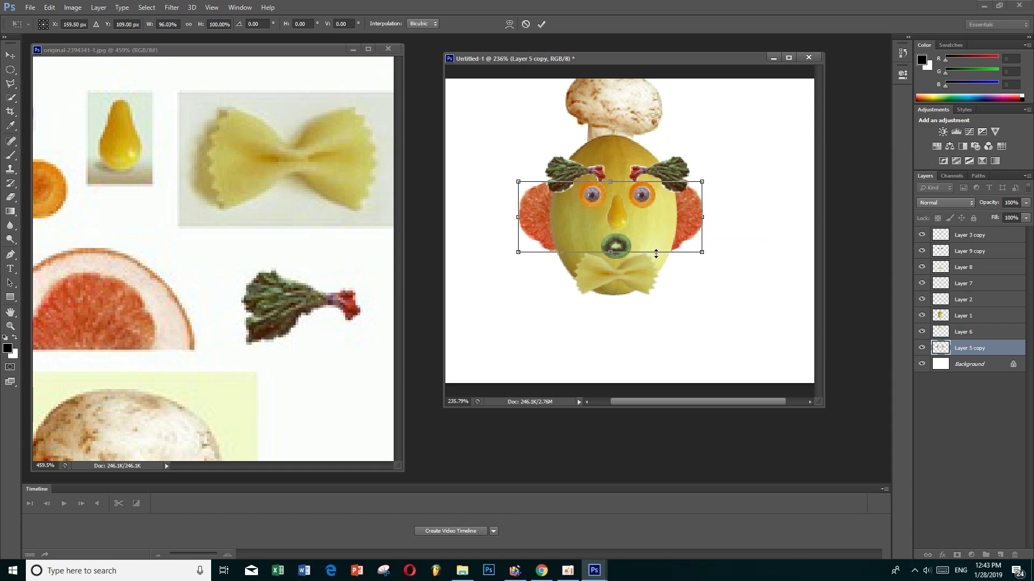
pyautogui.moveTo(514, 253); pyautogui.dragTo(522, 252)
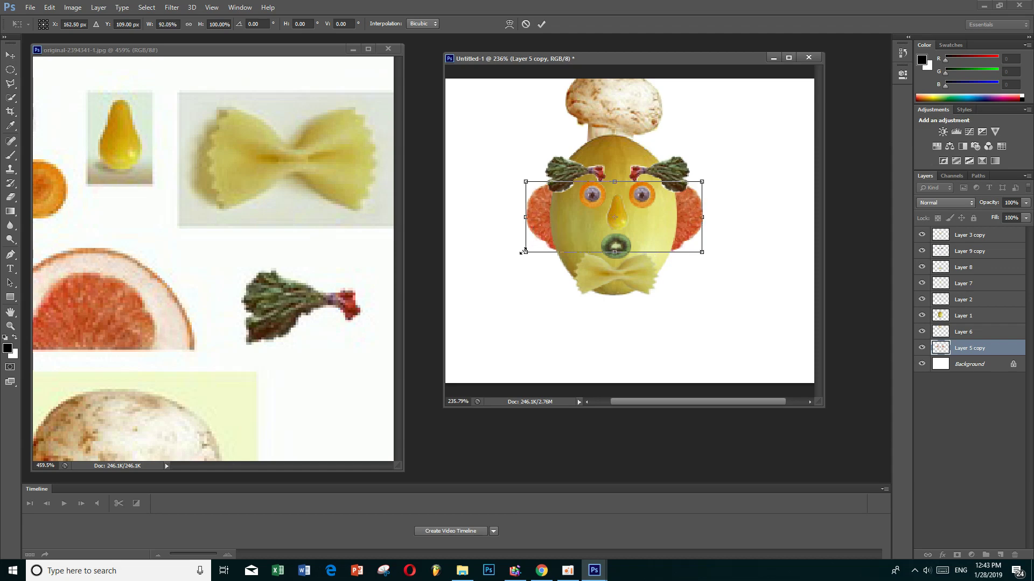
pyautogui.moveTo(680, 217)
pyautogui.mouseDown()
pyautogui.moveTo(672, 225)
pyautogui.moveTo(682, 225)
pyautogui.mouseUp()
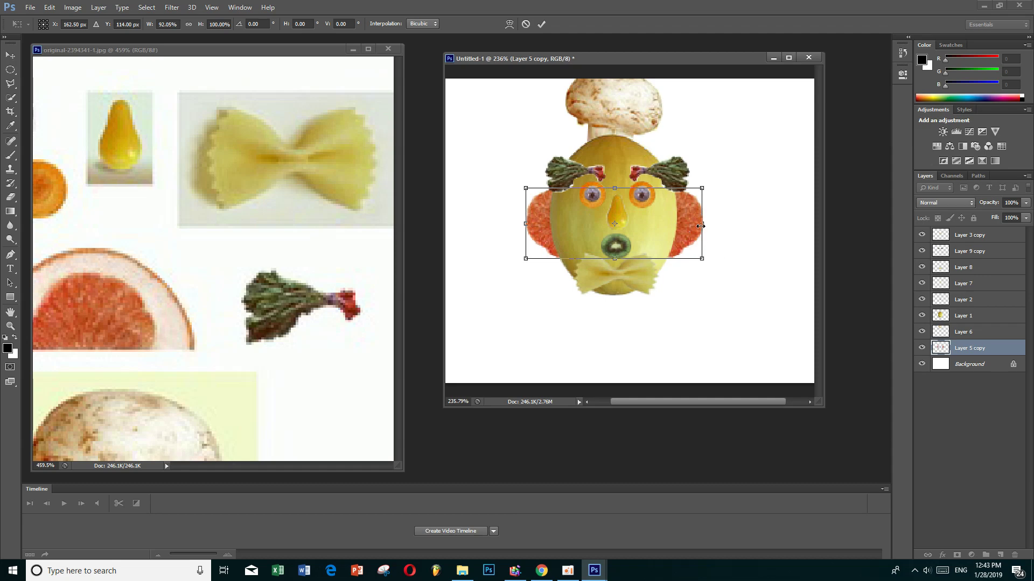
pyautogui.moveTo(700, 226); pyautogui.dragTo(694, 228)
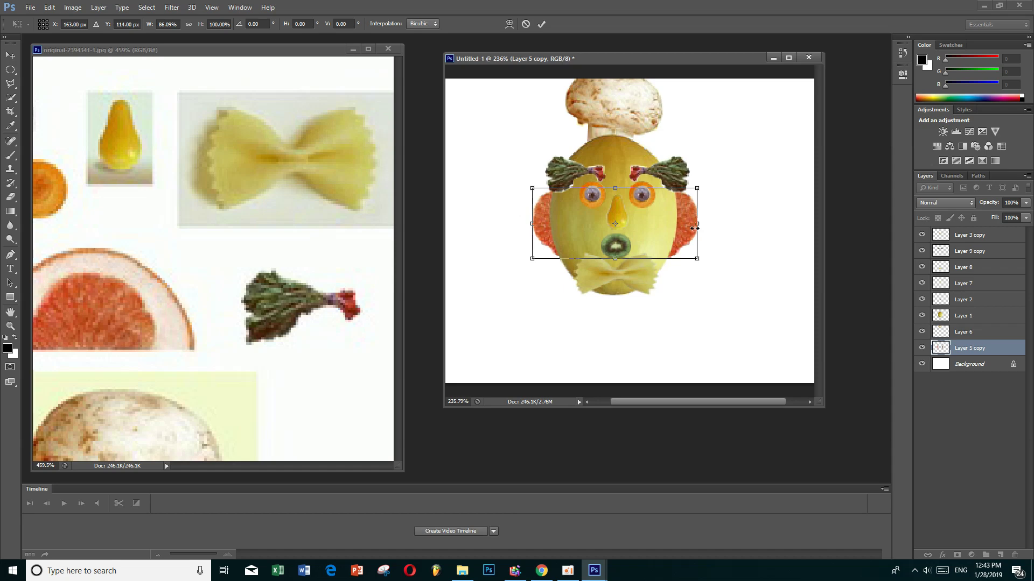
pyautogui.press('Left')
pyautogui.press('Left')
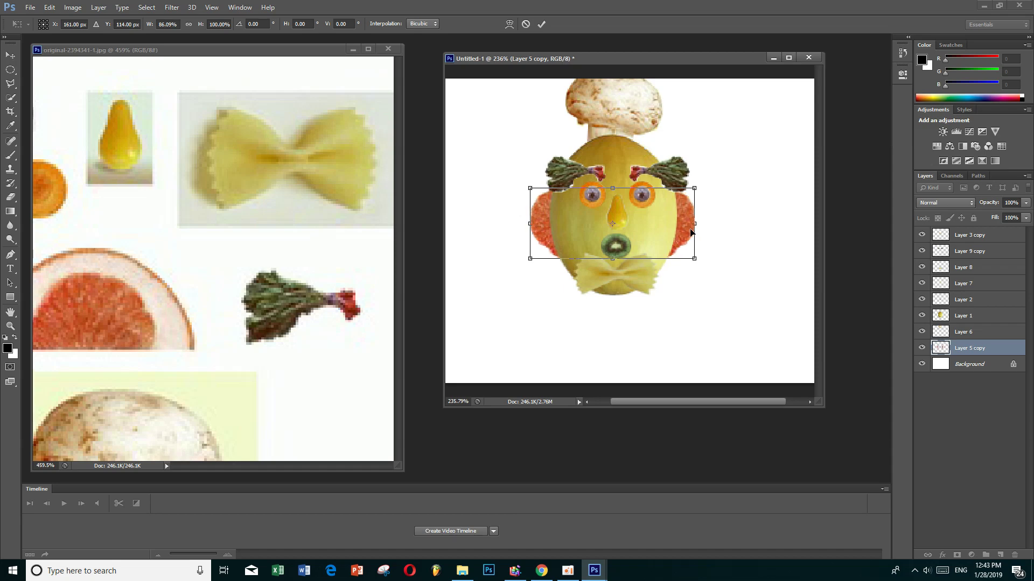
pyautogui.press('Right')
pyautogui.press('Down')
pyautogui.press('Down')
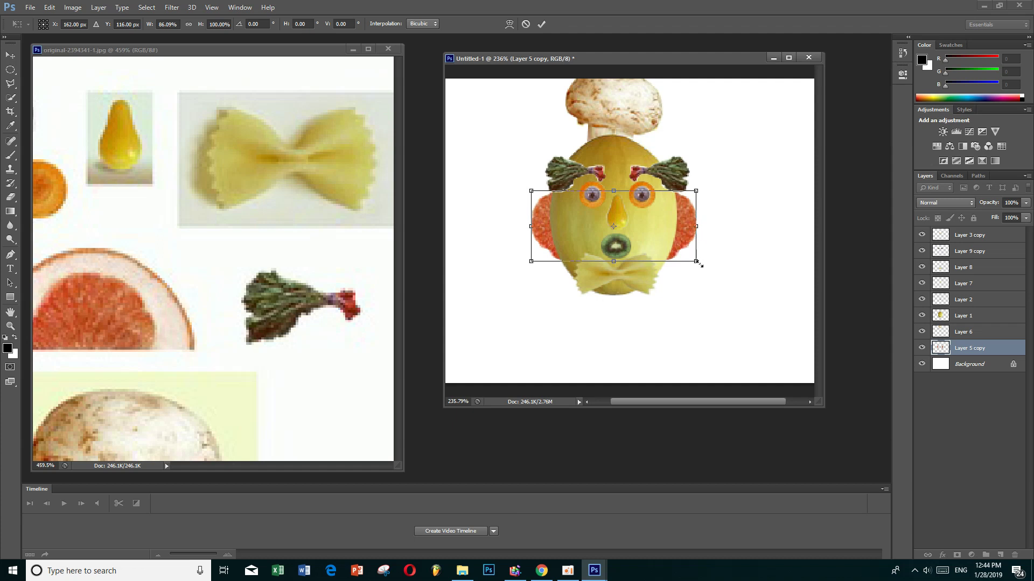
pyautogui.moveTo(615, 262); pyautogui.dragTo(614, 253)
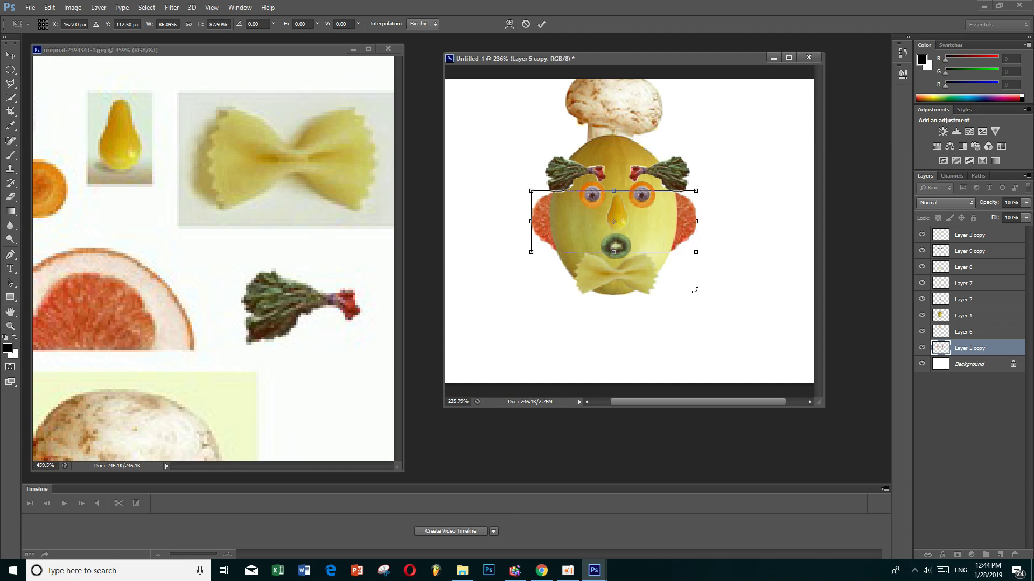
pyautogui.press('Return')
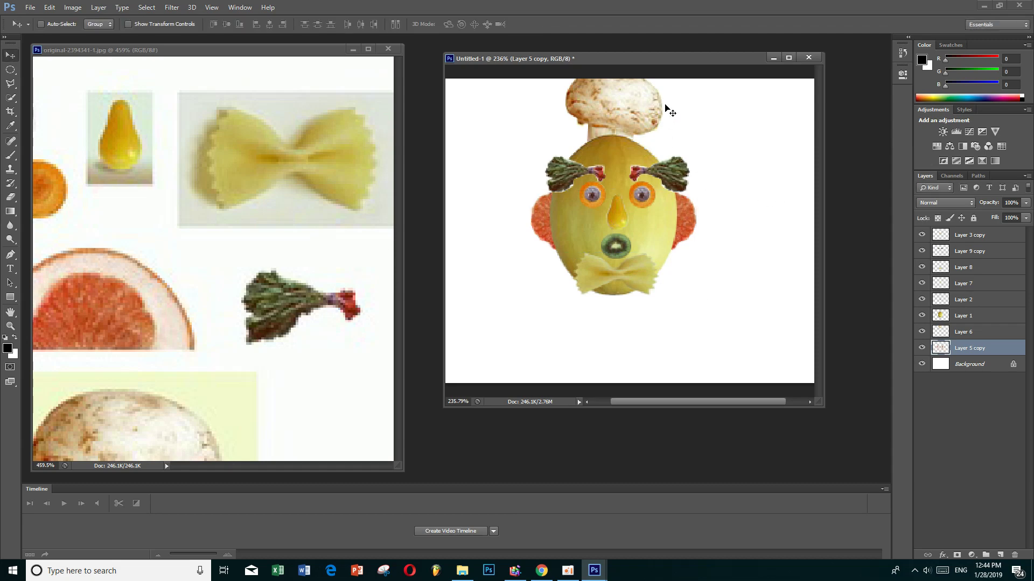
# Step: Draw a rectangular marquee over the canvas, shift it lower, then deselect
pyautogui.click(9, 70)
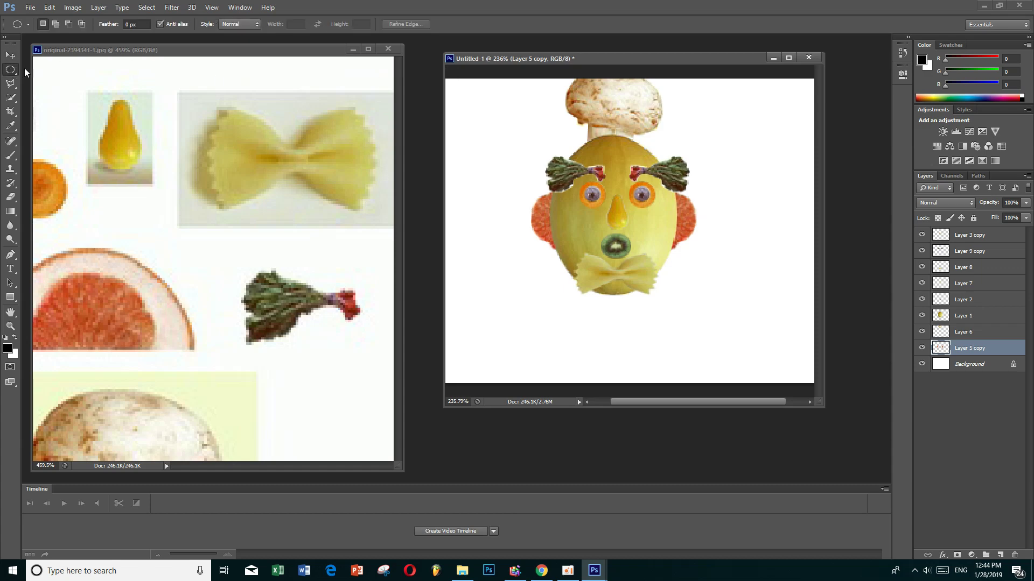
pyautogui.rightClick(16, 71)
pyautogui.click(48, 67)
pyautogui.moveTo(451, 78); pyautogui.dragTo(807, 334)
pyautogui.moveTo(657, 223); pyautogui.dragTo(661, 241)
pyautogui.hotkey('ctrl', 'd')
# Step: Move the grapefruit ears with the Move tool, nudging them left and undoing the last shift
pyautogui.click(10, 55)
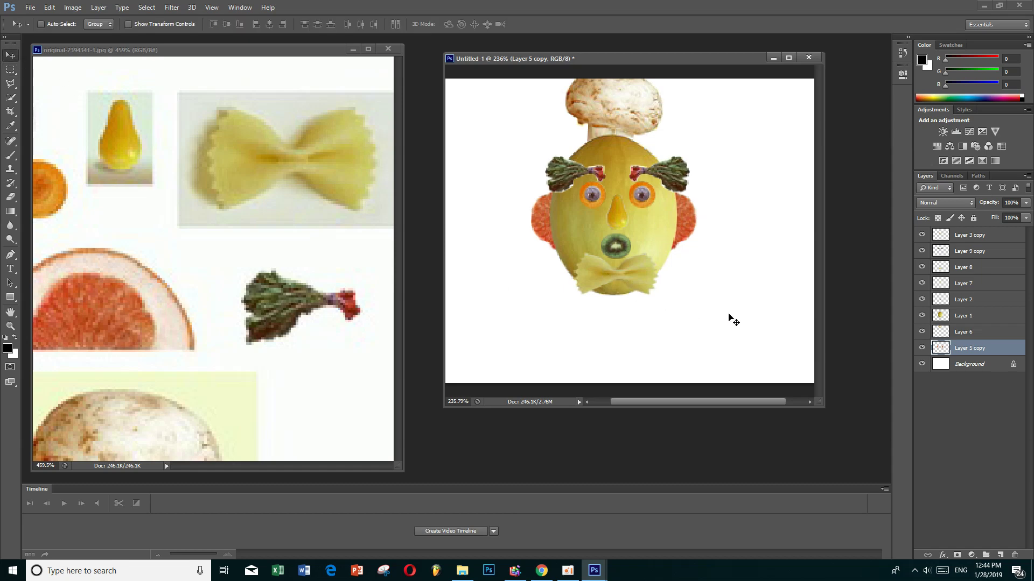
pyautogui.moveTo(730, 318); pyautogui.dragTo(738, 302)
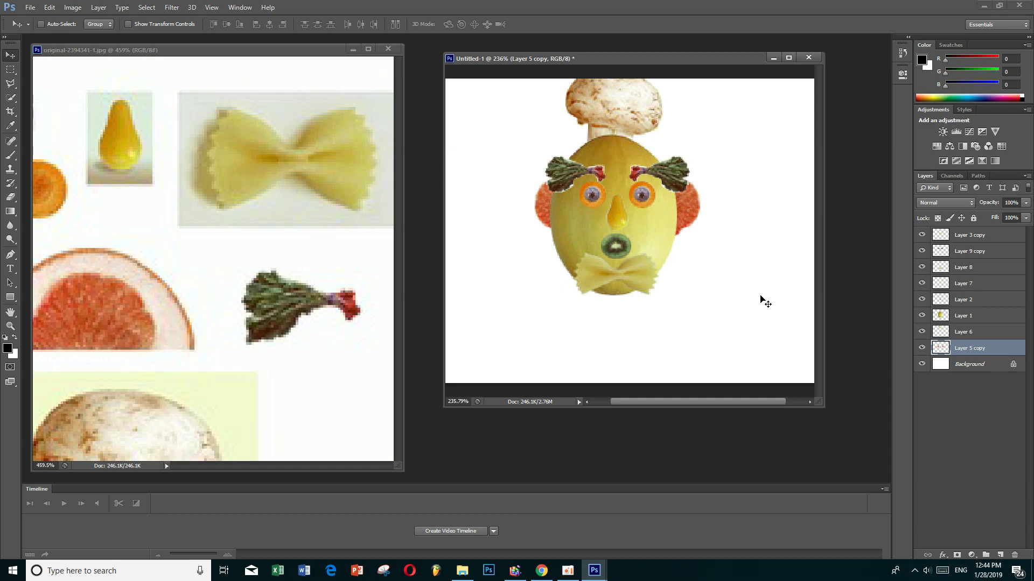
pyautogui.press('Left')
pyautogui.press('Left')
pyautogui.press('Left')
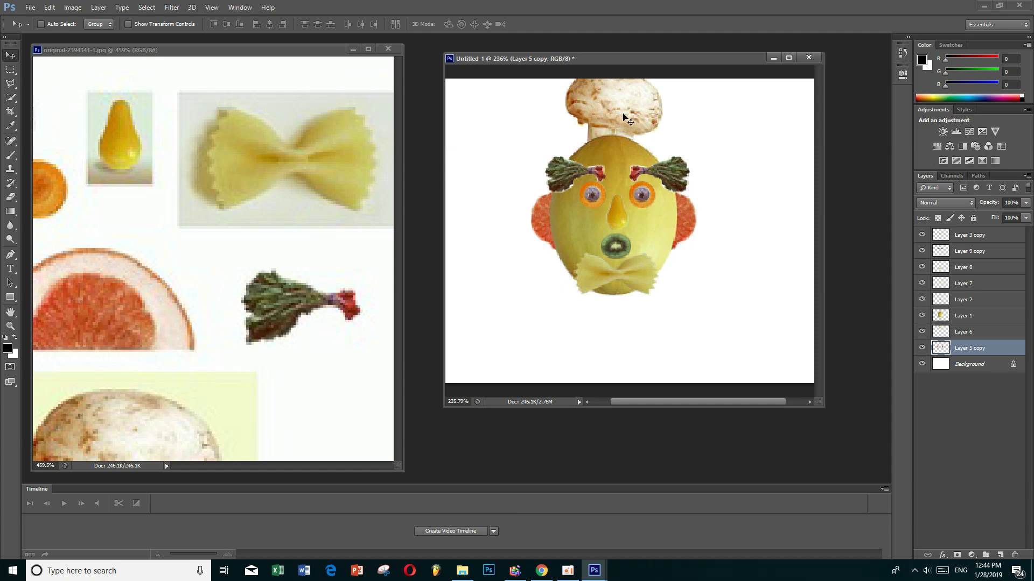
pyautogui.moveTo(756, 60); pyautogui.dragTo(747, 45)
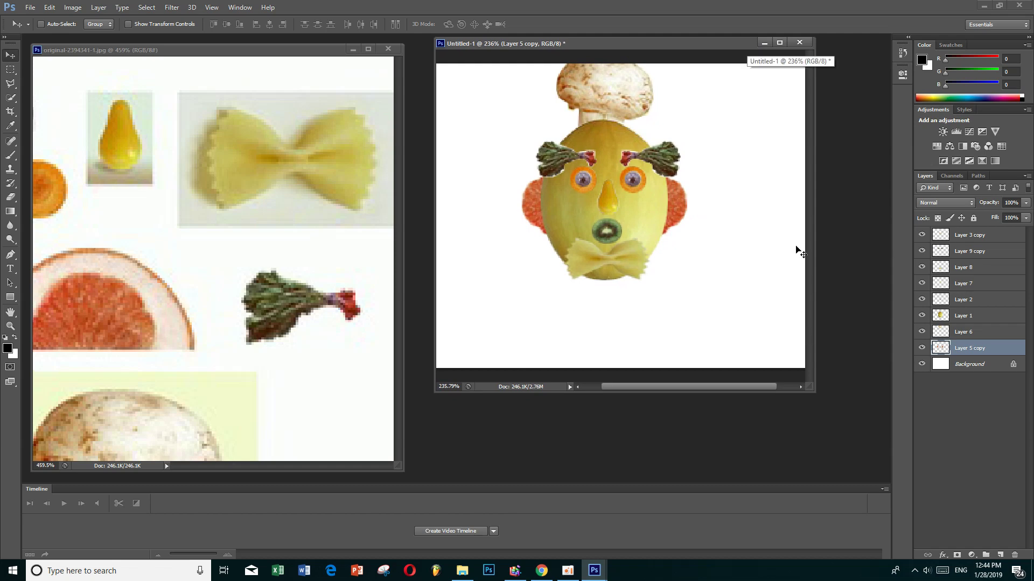
pyautogui.scroll(-2, 751, 306)
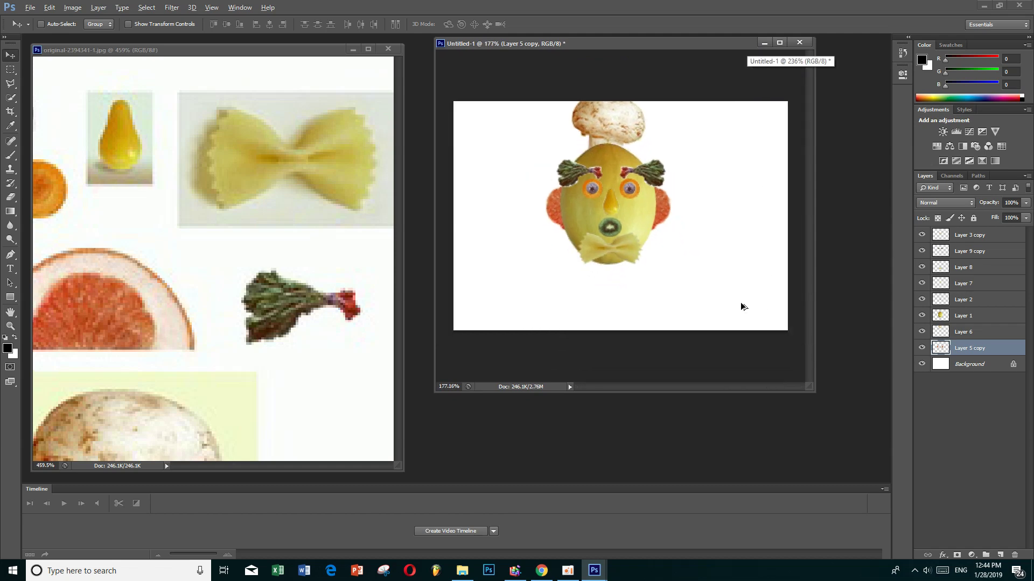
pyautogui.moveTo(733, 288)
pyautogui.mouseDown()
pyautogui.moveTo(716, 278)
pyautogui.moveTo(735, 284)
pyautogui.mouseUp()
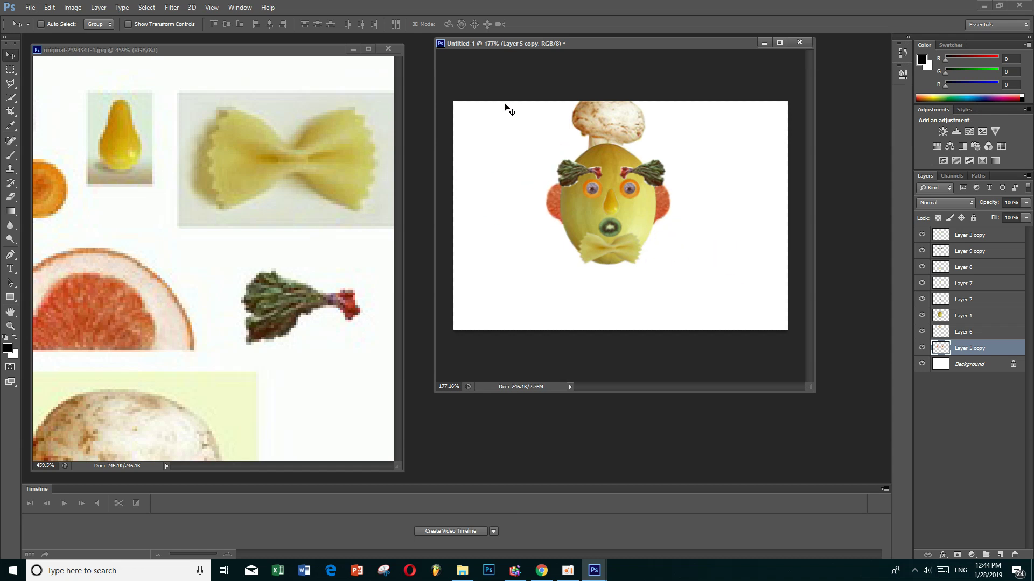
pyautogui.hotkey('ctrl', 'z')
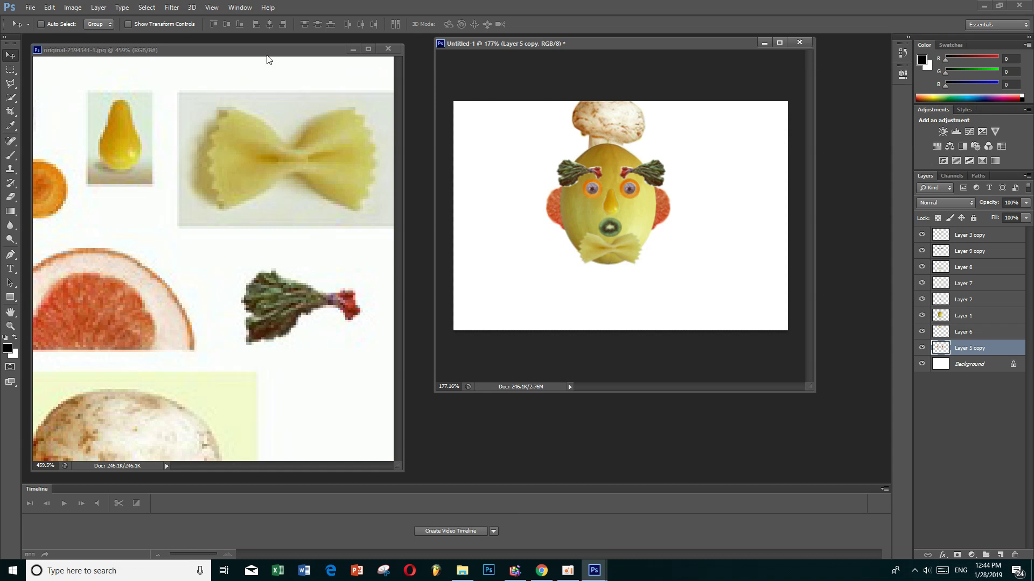
# Step: Make another rectangular selection over most of the canvas, undo its shift, and clear it
pyautogui.click(14, 76)
pyautogui.click(51, 74)
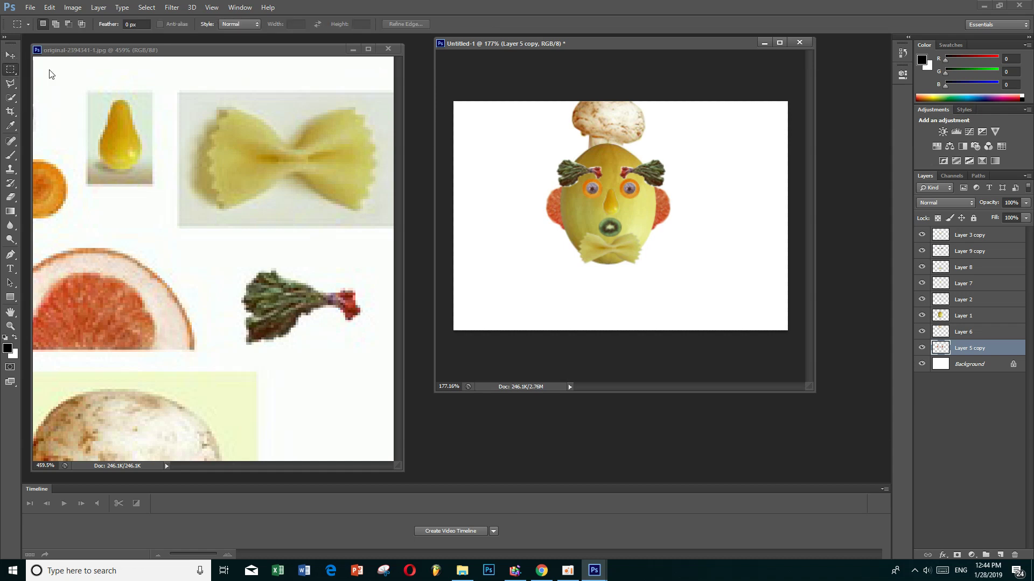
pyautogui.moveTo(447, 81); pyautogui.dragTo(782, 363)
pyautogui.moveTo(633, 214); pyautogui.dragTo(637, 238)
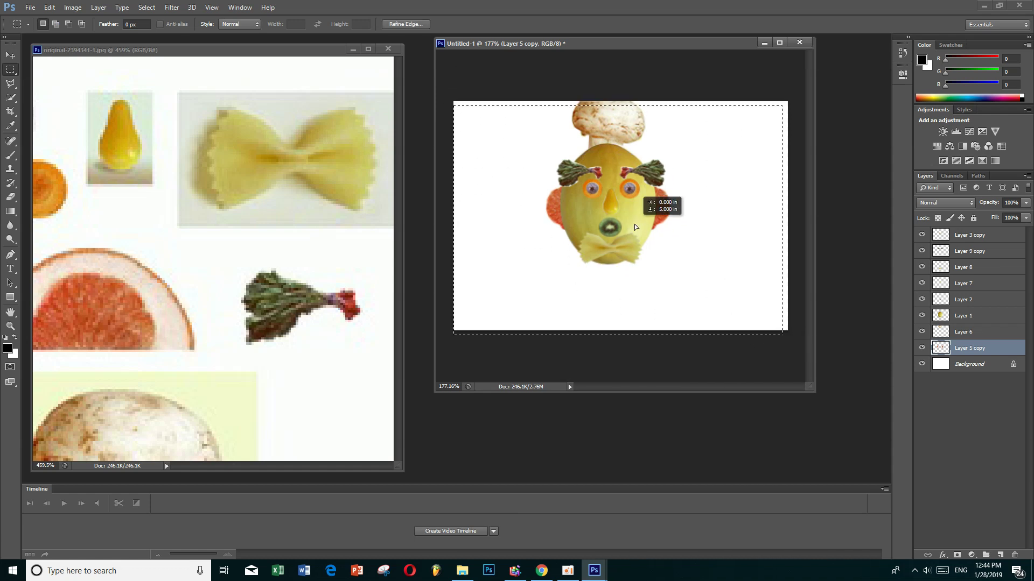
pyautogui.hotkey('ctrl', 'z')
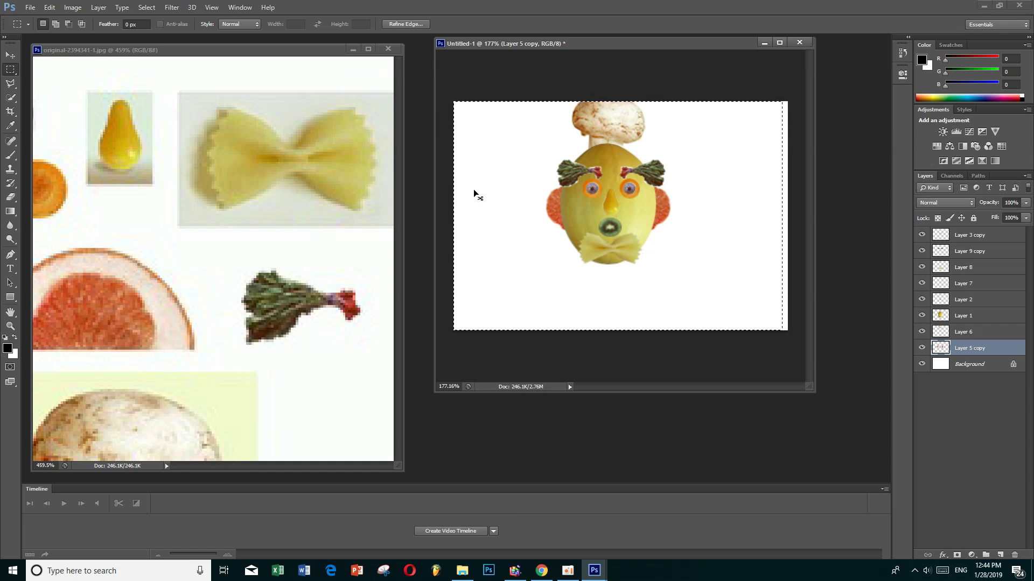
pyautogui.click(474, 190)
# Step: Shift the grapefruit ears left beside the face and bring up the Open dialog
pyautogui.click(11, 55)
pyautogui.moveTo(456, 78)
pyautogui.mouseDown()
pyautogui.moveTo(466, 157)
pyautogui.moveTo(464, 77)
pyautogui.mouseUp()
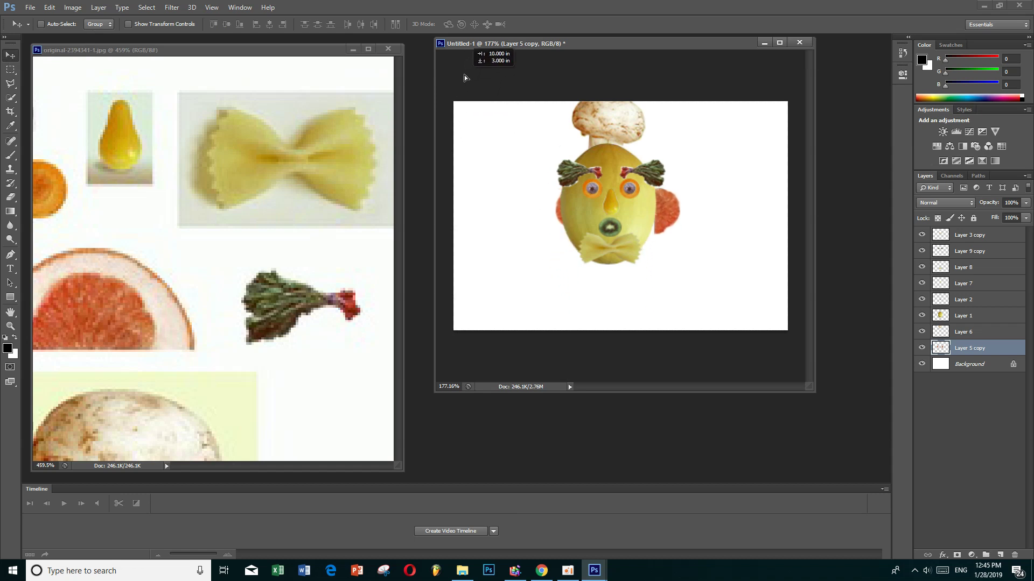
pyautogui.hotkey('shift', 'Left')
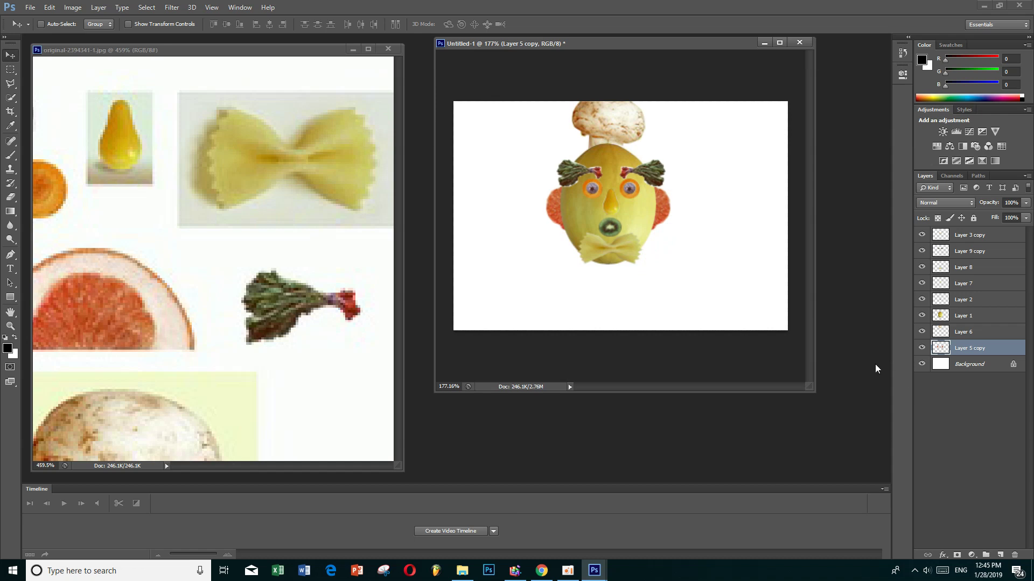
pyautogui.hotkey('ctrl', 'o')
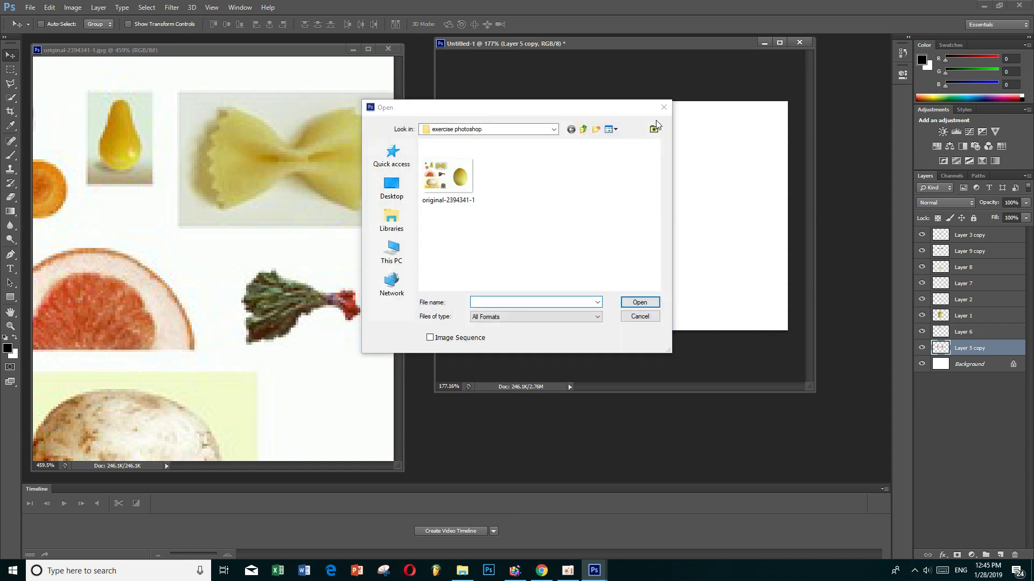
# Step: Close the Open dialog, select the Background layer, and dismiss the locked-layer move errors
pyautogui.click(664, 108)
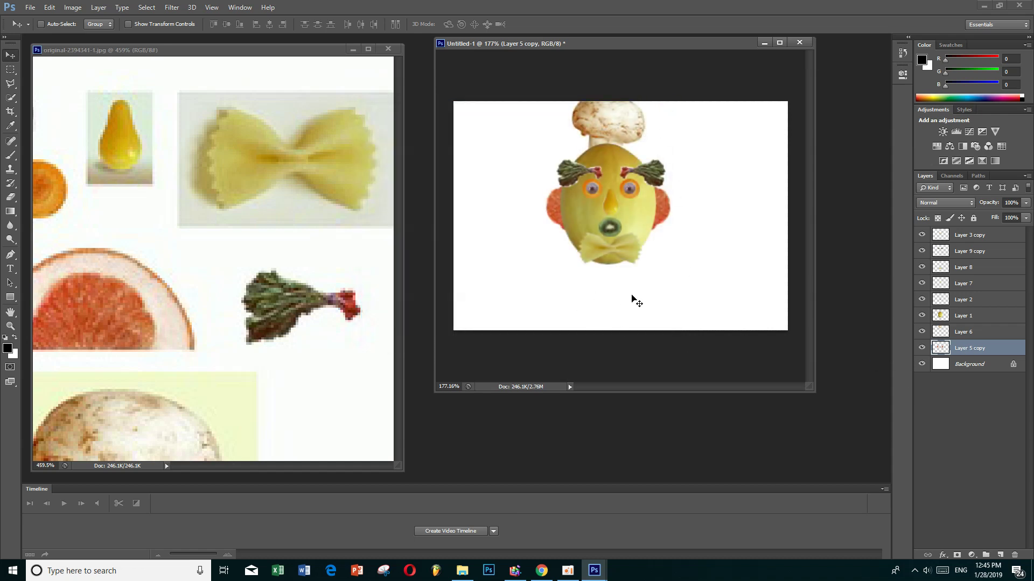
pyautogui.moveTo(681, 300); pyautogui.dragTo(681, 302)
pyautogui.click(958, 366)
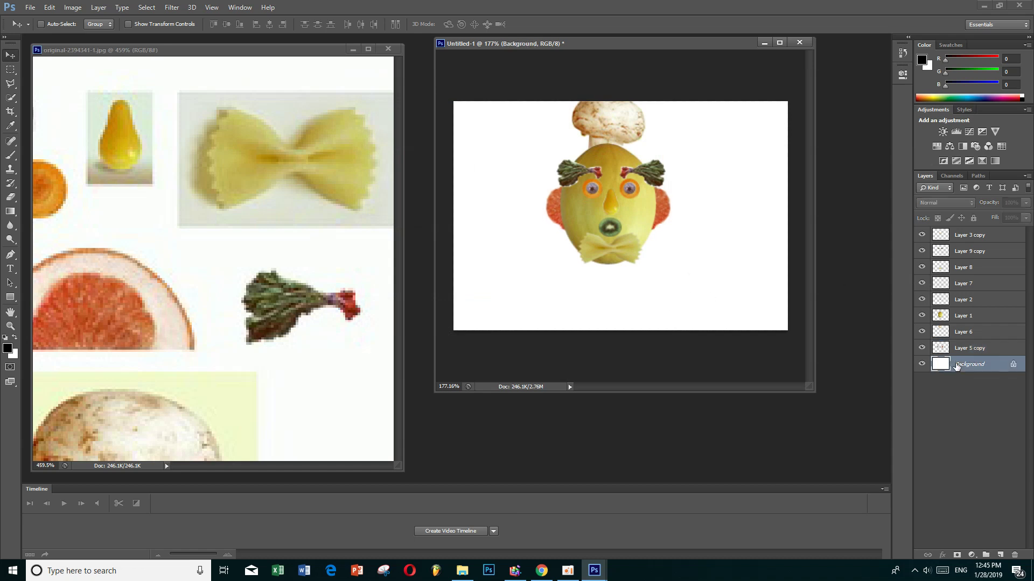
pyautogui.moveTo(694, 299); pyautogui.dragTo(492, 104)
pyautogui.click(533, 215)
pyautogui.moveTo(512, 106); pyautogui.dragTo(533, 138)
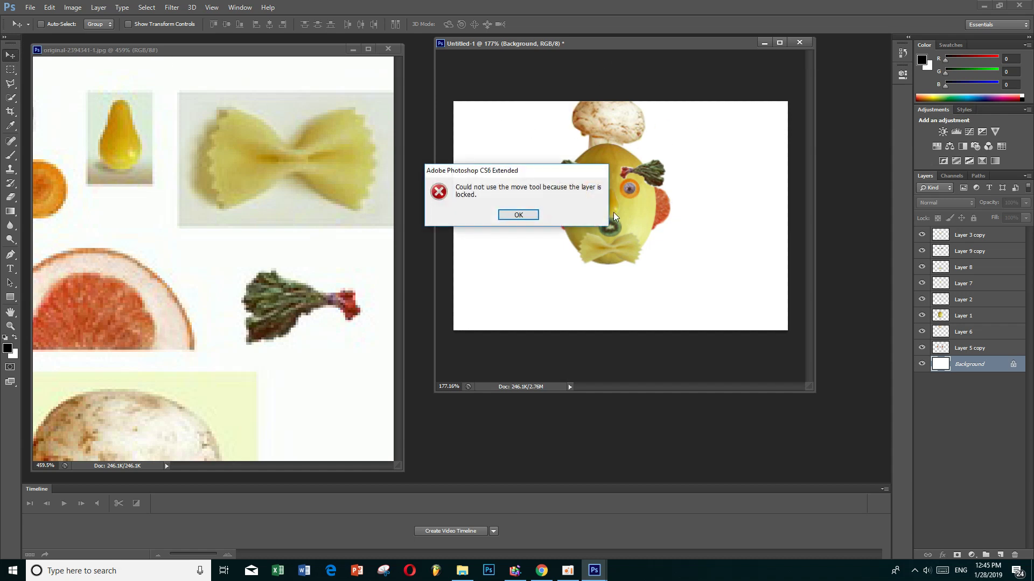
pyautogui.click(518, 215)
# Step: Draw a rectangular selection over the canvas, nudge it down and back up, then deselect
pyautogui.click(10, 69)
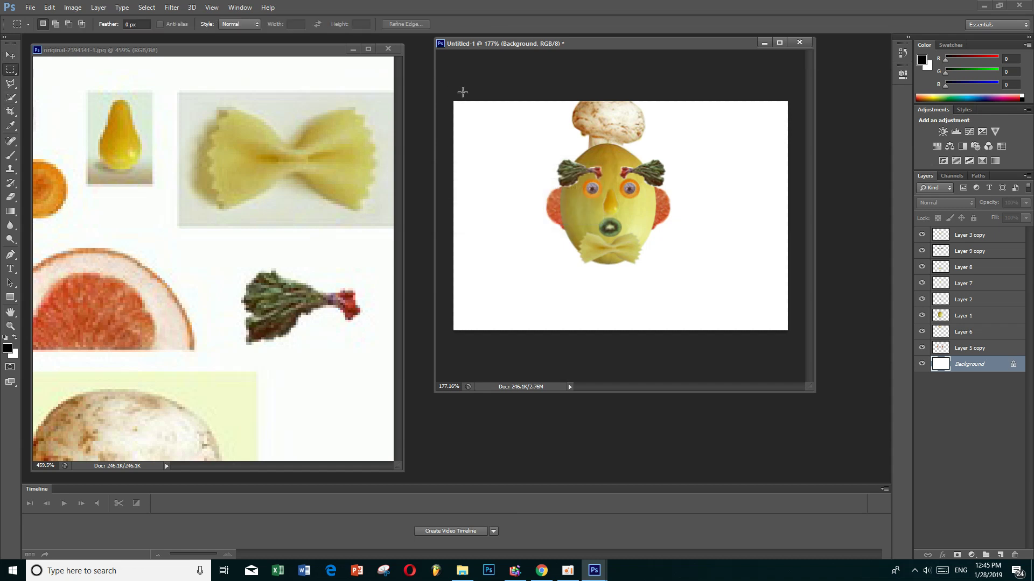
pyautogui.moveTo(462, 92); pyautogui.dragTo(762, 339)
pyautogui.press('Down')
pyautogui.press('Down')
pyautogui.press('Down')
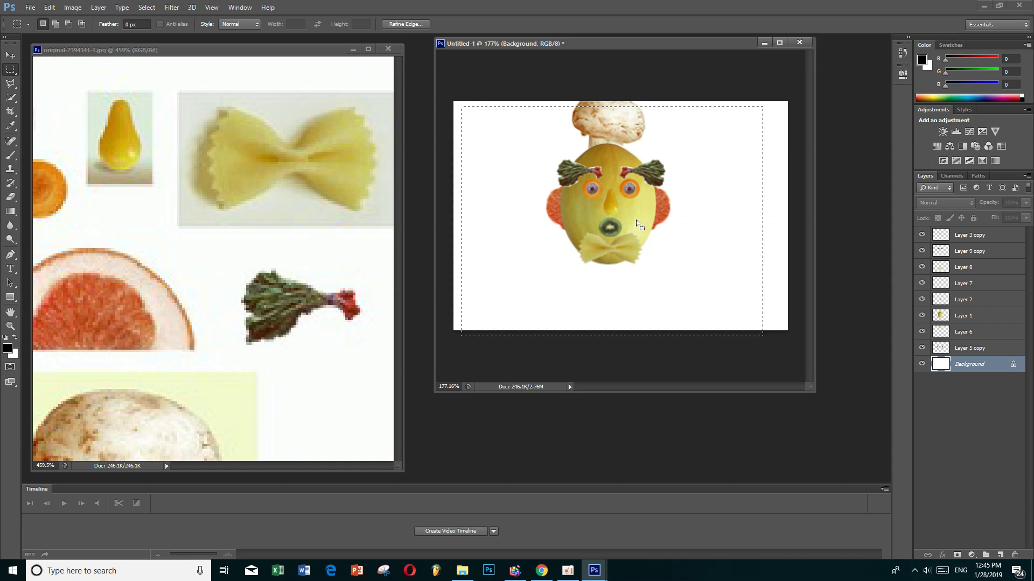
pyautogui.press('Up')
pyautogui.press('Up')
pyautogui.press('Up')
pyautogui.hotkey('ctrl', 'd')
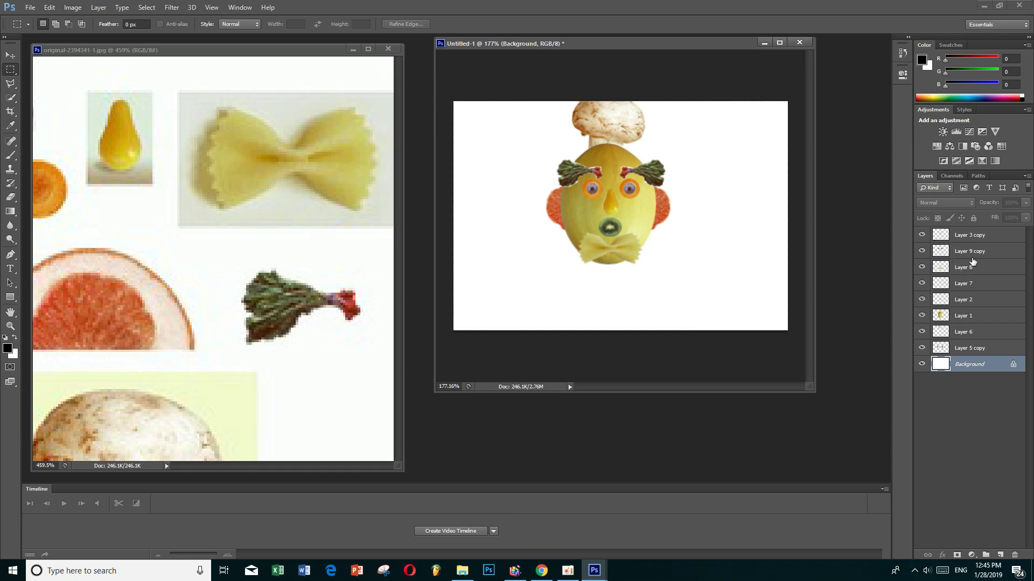
# Step: Select Layer 3 copy through Layer 5 copy and move the whole food face down
pyautogui.click(984, 348)
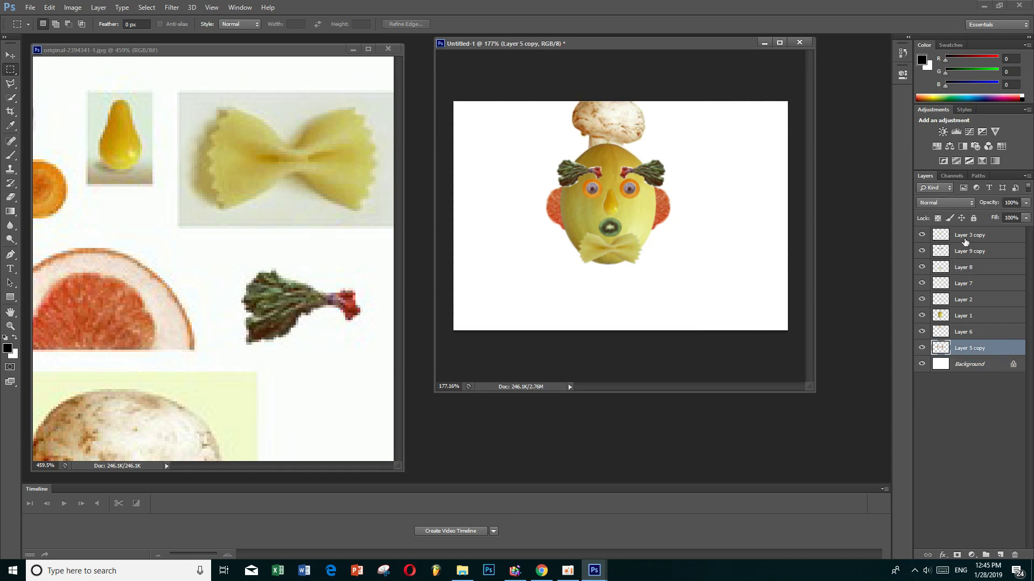
pyautogui.keyDown('shift'); pyautogui.click(967, 236); pyautogui.keyUp('shift')
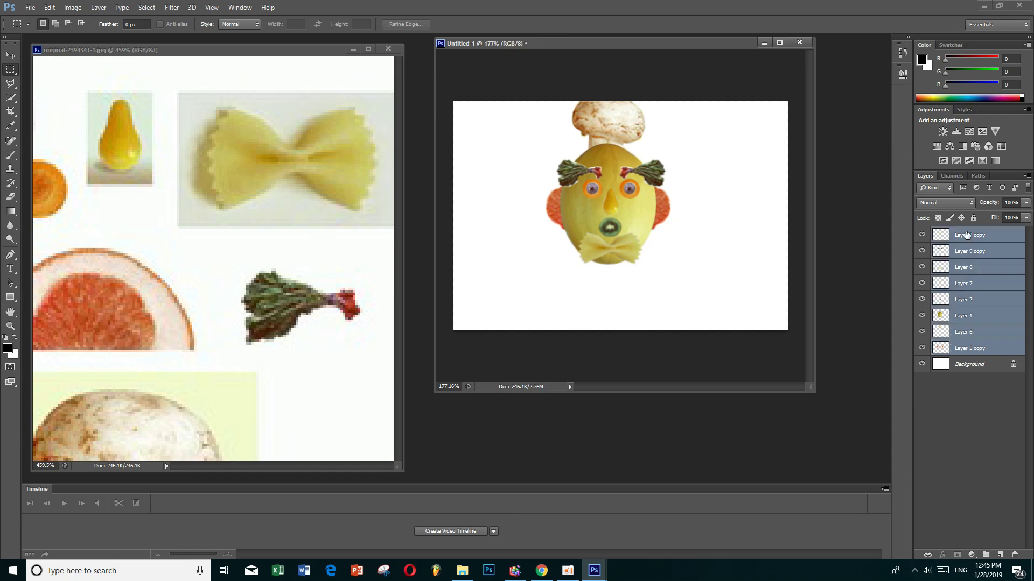
pyautogui.moveTo(537, 169); pyautogui.dragTo(749, 340)
pyautogui.click(10, 55)
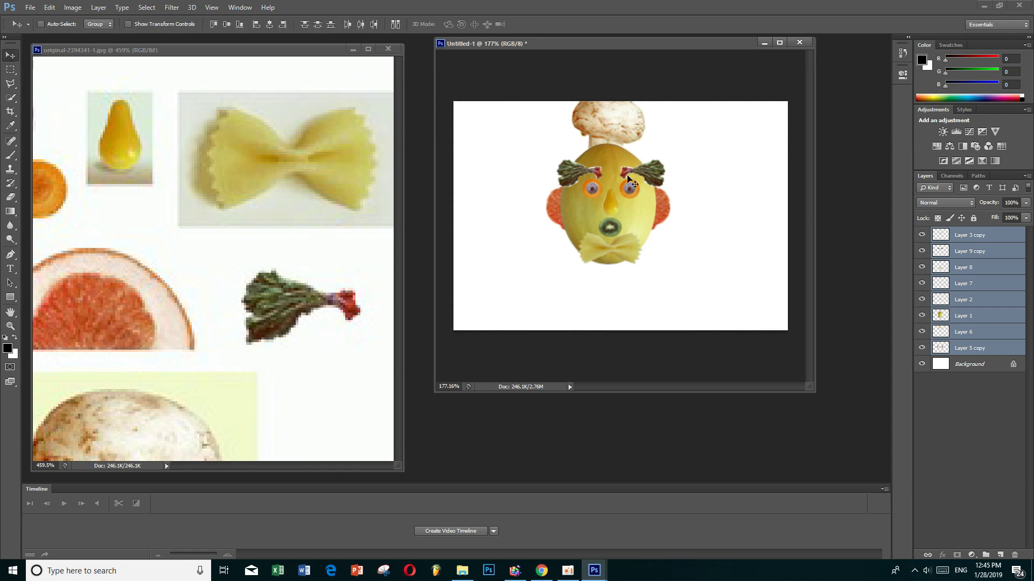
pyautogui.moveTo(627, 175); pyautogui.dragTo(631, 202)
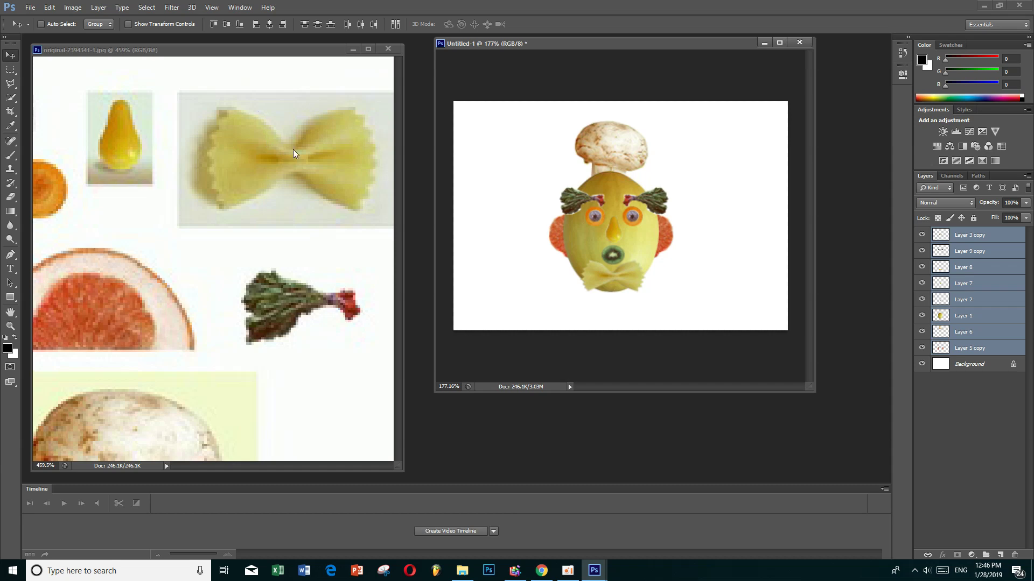
# Step: Switch to the original fruit photo and reposition the collage window down and left
pyautogui.click(305, 55)
pyautogui.scroll(-2, 318, 183)
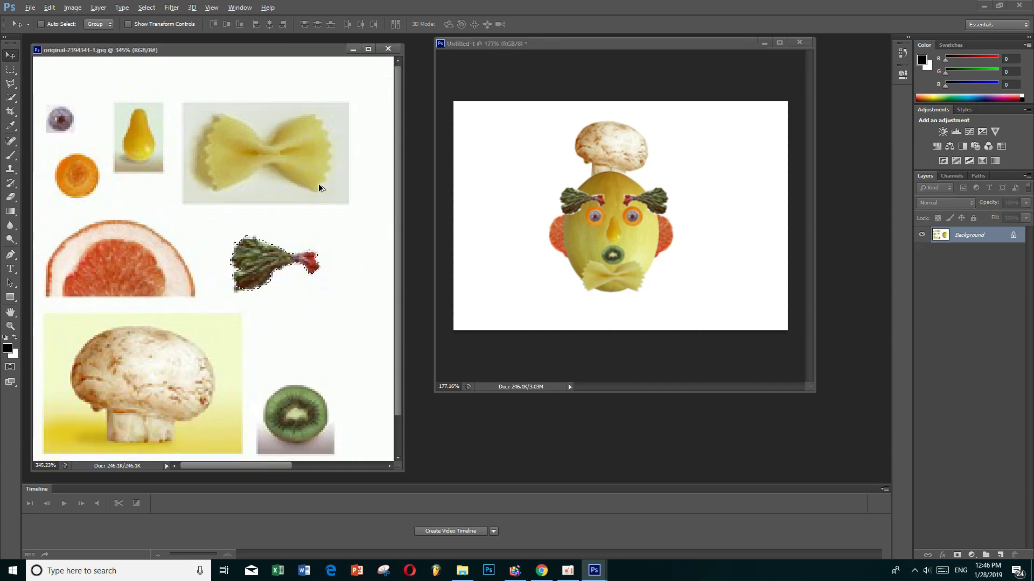
pyautogui.scroll(-1, 317, 185)
pyautogui.scroll(-1, 316, 185)
pyautogui.press('alt')
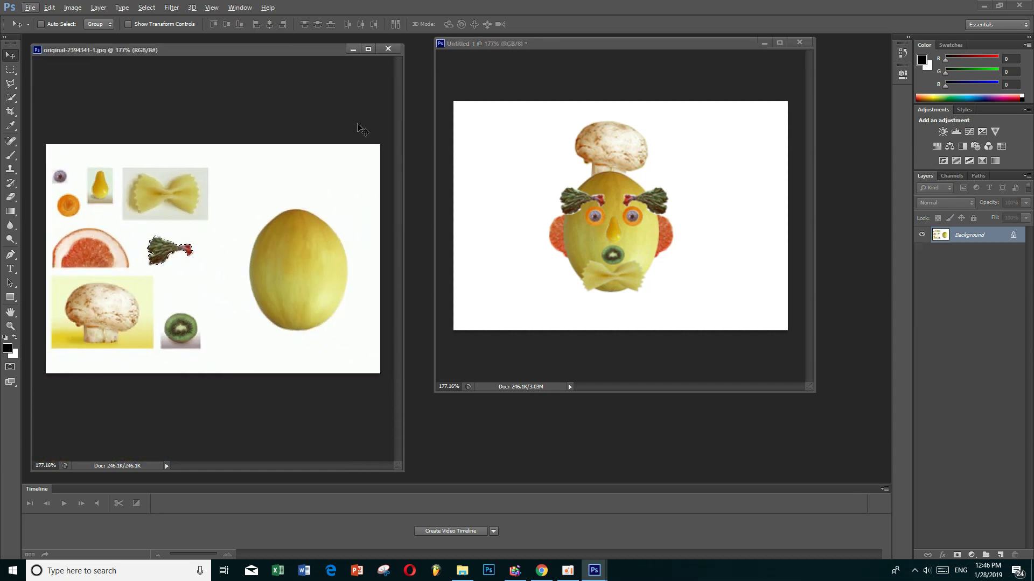
pyautogui.moveTo(556, 42); pyautogui.dragTo(530, 84)
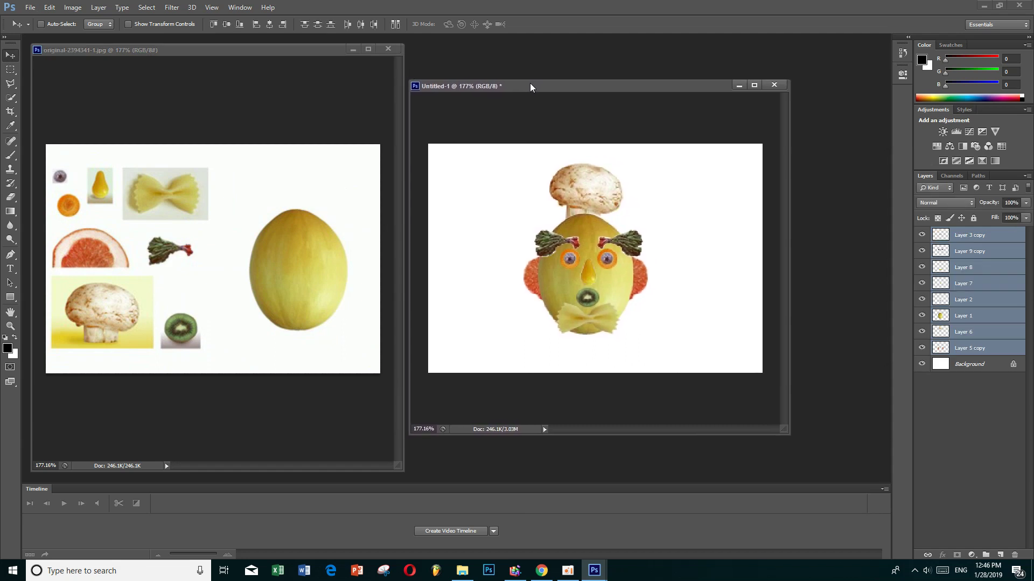